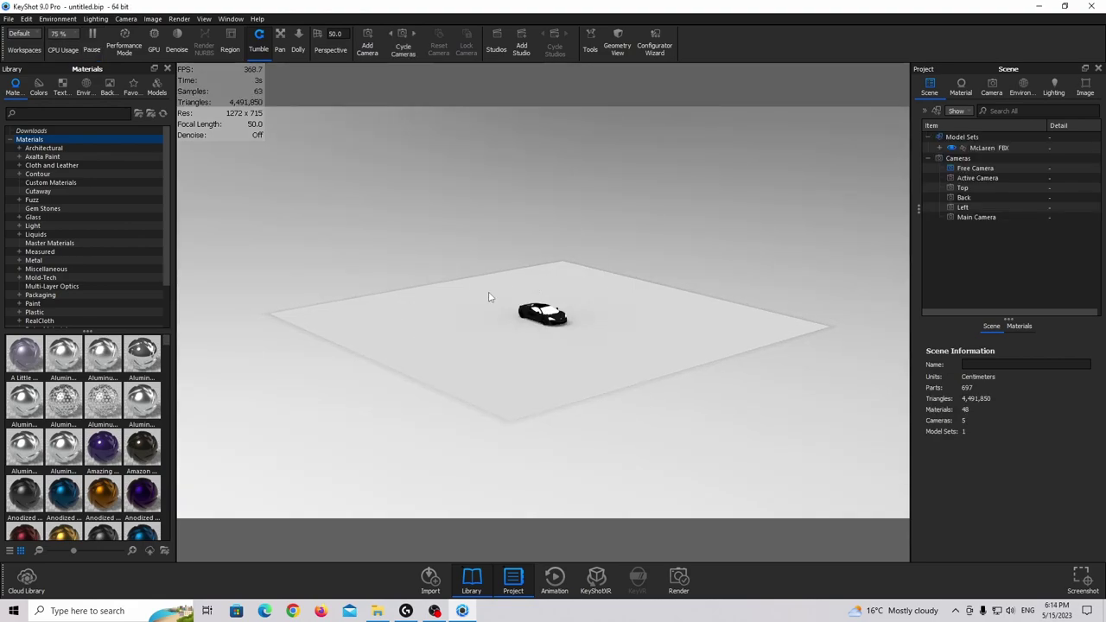
- Delete the ground plane part beneath the McLaren
left_click_drag(666, 279, 400, 269)
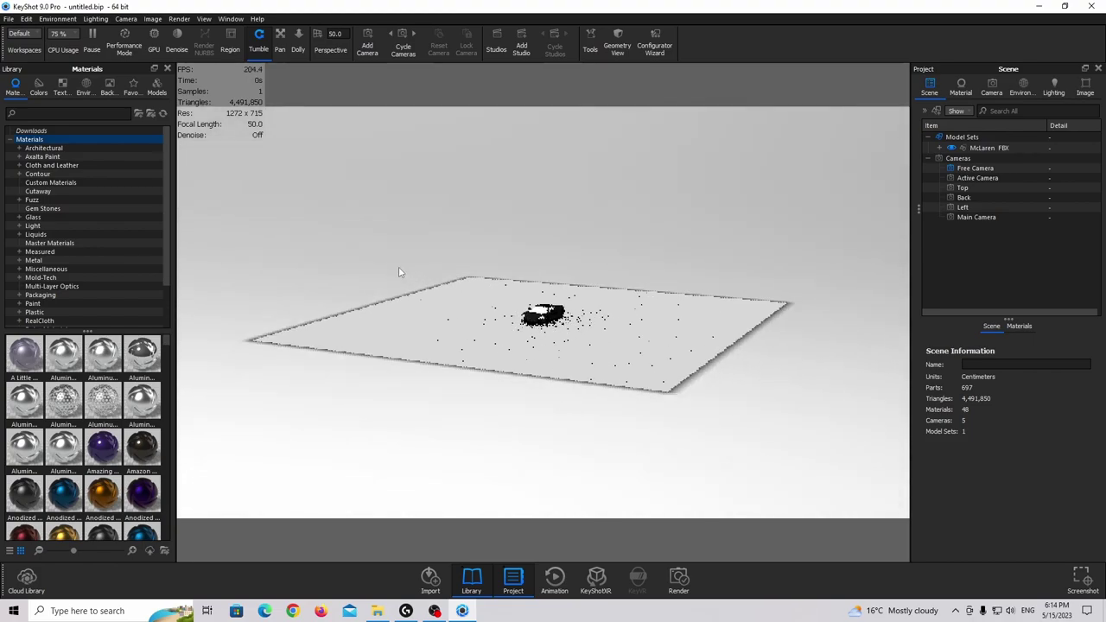
left_click_drag(686, 321, 596, 341)
scroll(596, 341, "up", 3)
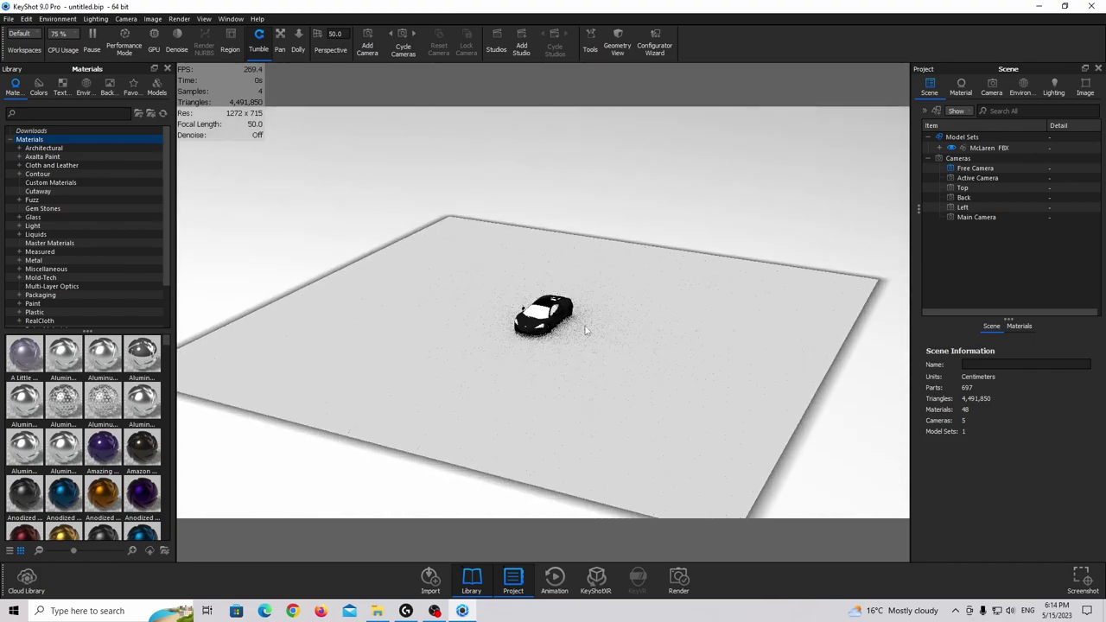
right_click(662, 351)
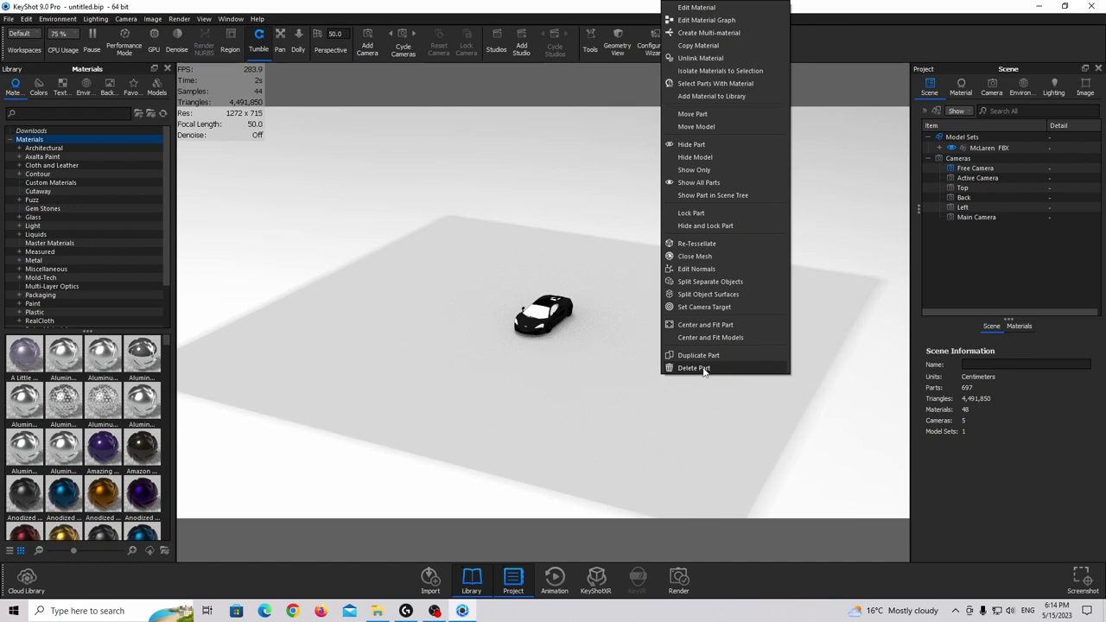
left_click(705, 368)
left_click(602, 316)
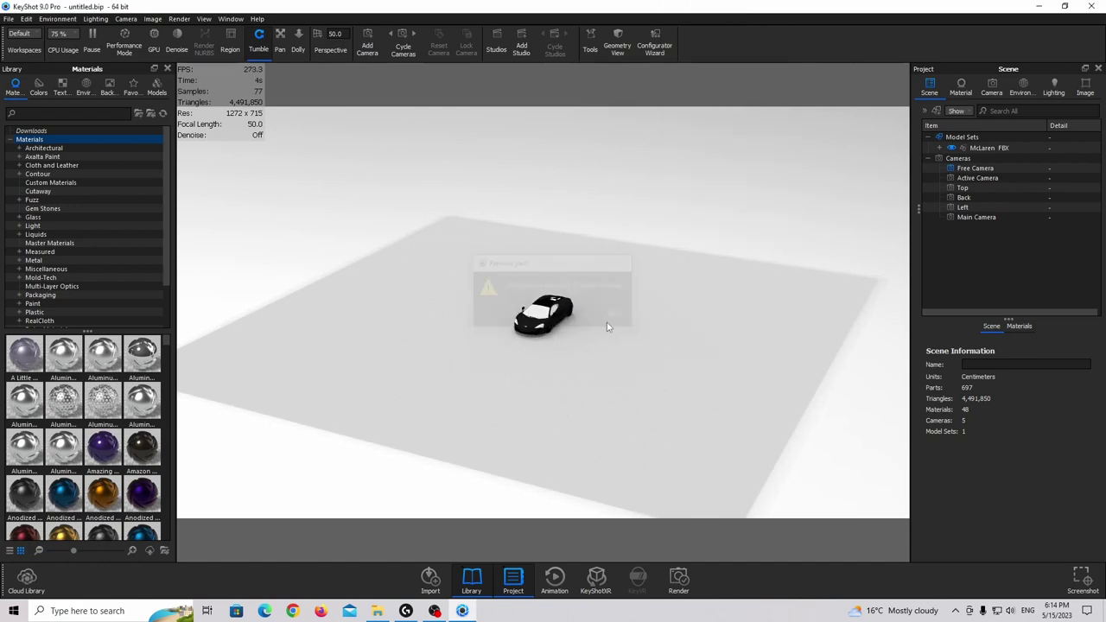
- Delete the ground disc, then frame the car in a low front-three-quarter view
right_click(609, 318)
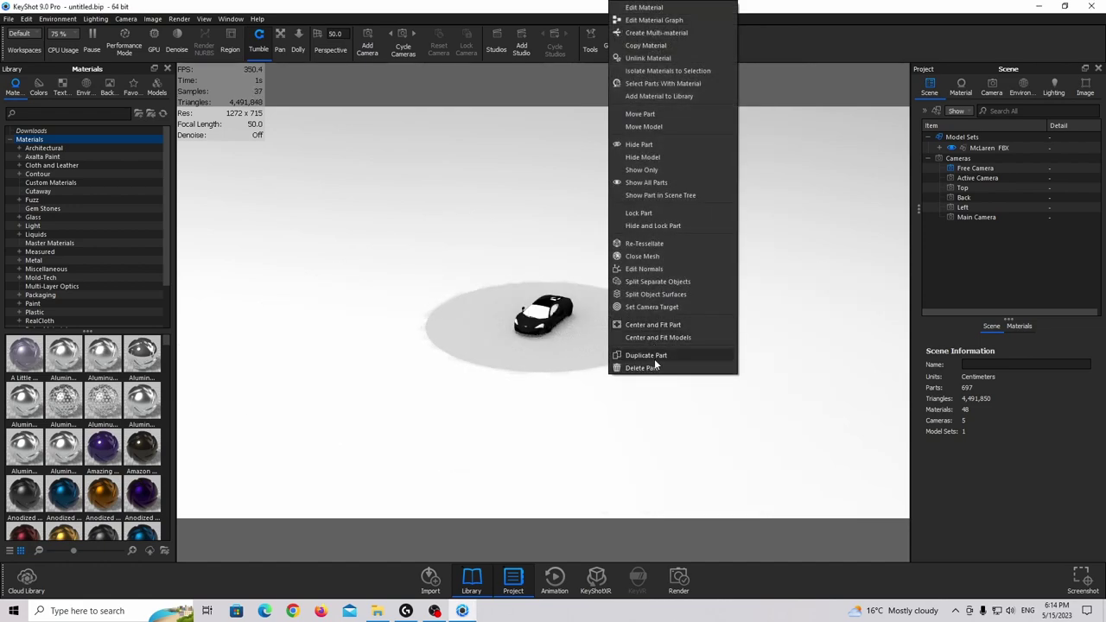
left_click(654, 367)
left_click(584, 315)
scroll(583, 331, "up", 5)
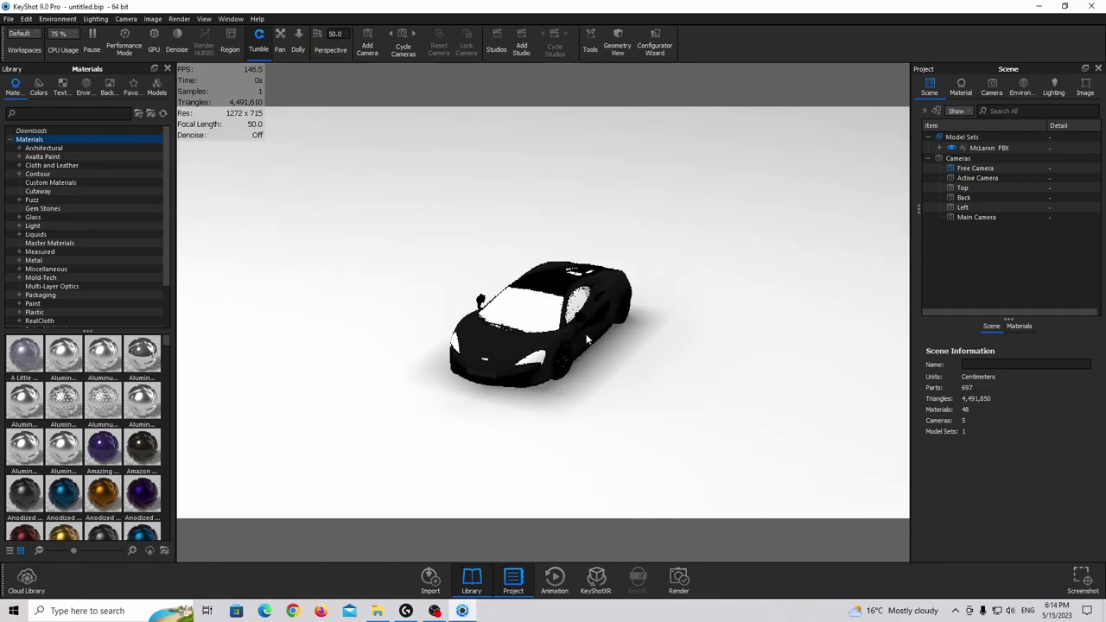
left_click_drag(595, 323, 558, 294)
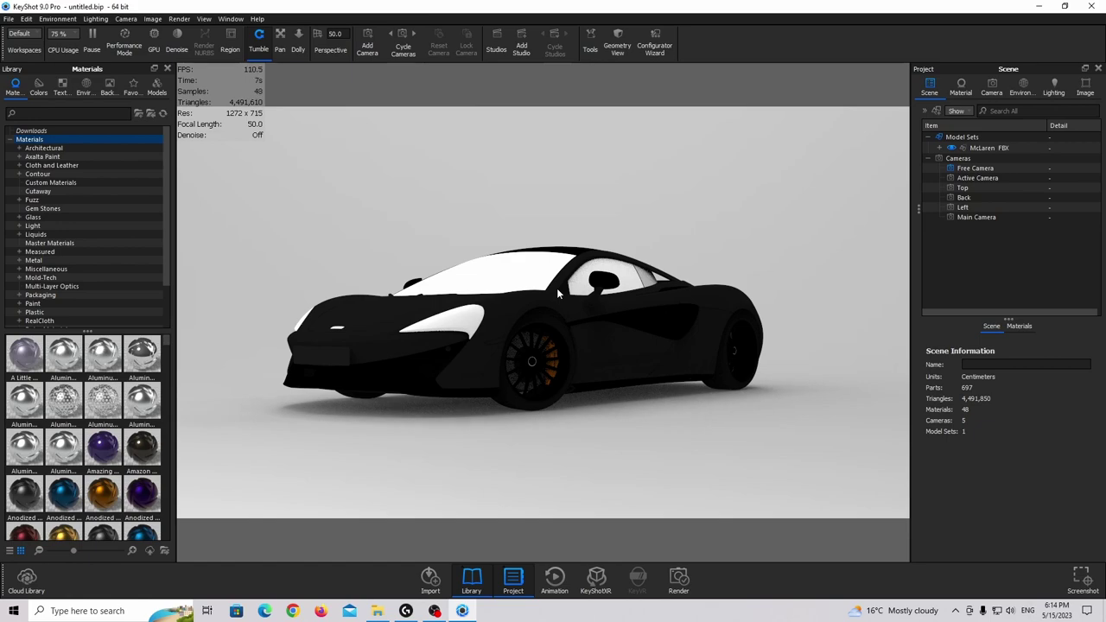
- Add a new camera named 'Camera Front'
left_click(994, 84)
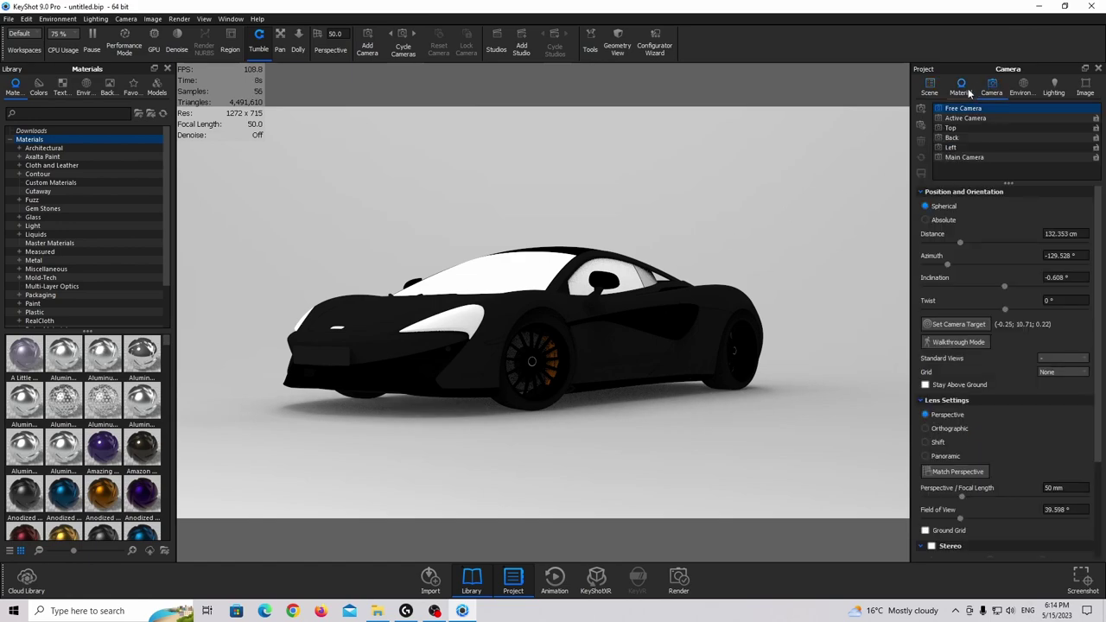
left_click(921, 110)
type("Camera")
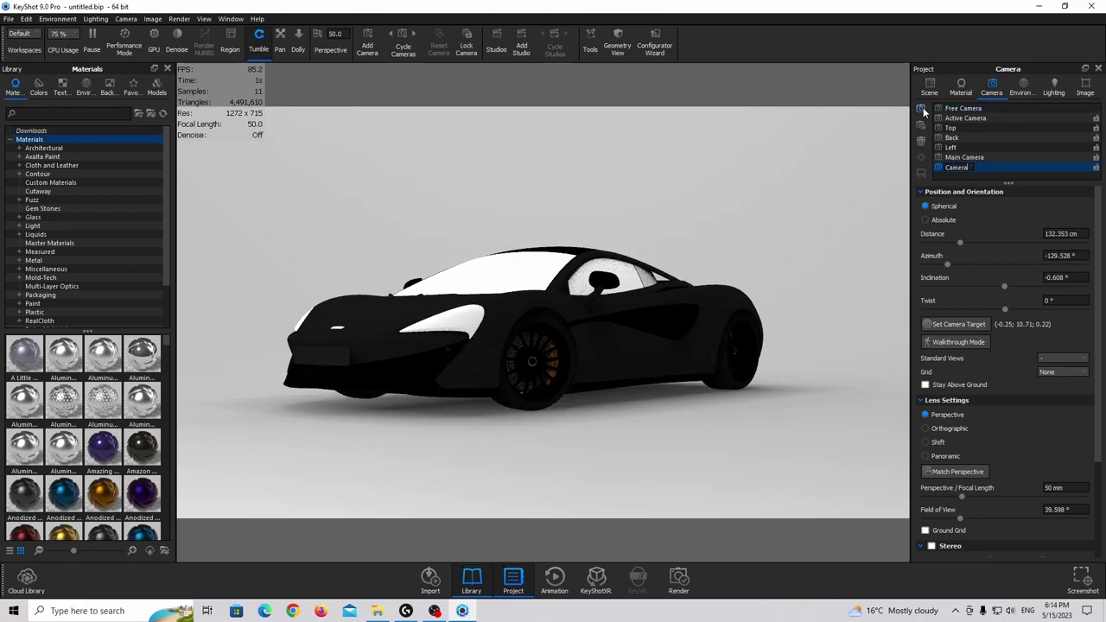
type(" Fr")
key("Return")
- Adjust Camera Front to about 148.8 cm distance and 3.24° inclination
scroll(628, 320, "down", 2)
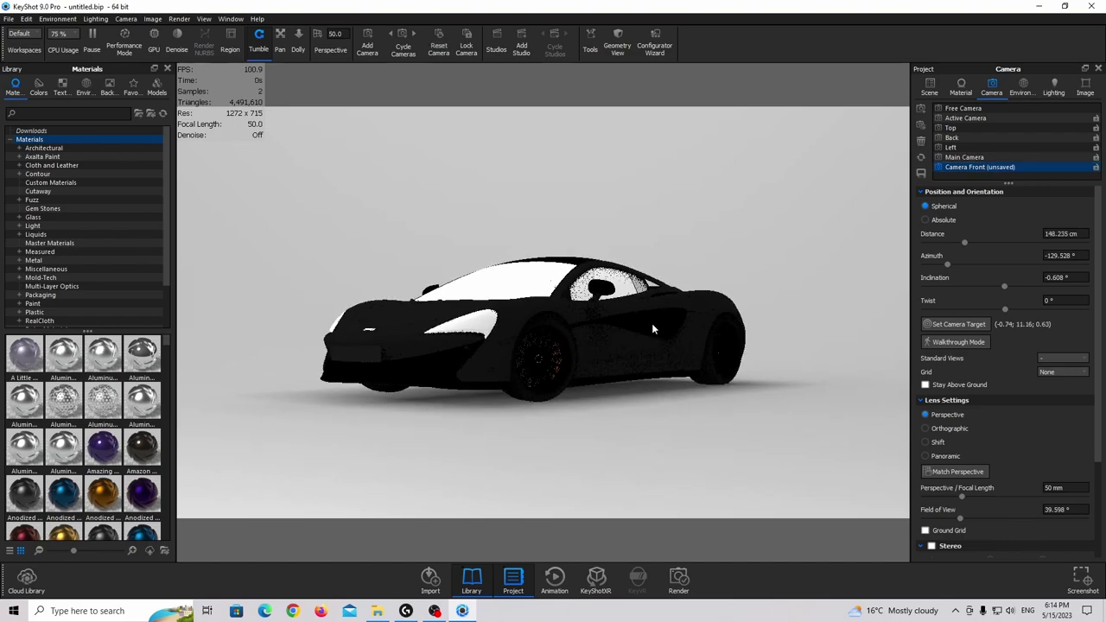
scroll(652, 323, "down", 2)
scroll(735, 268, "up", 1)
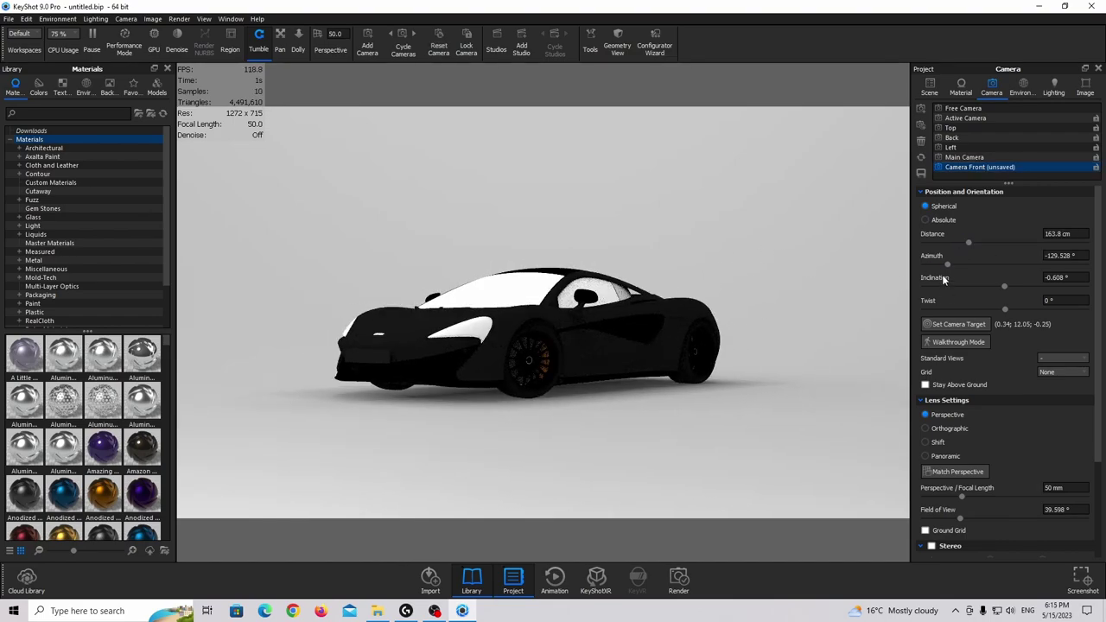
left_click_drag(945, 266, 1011, 286)
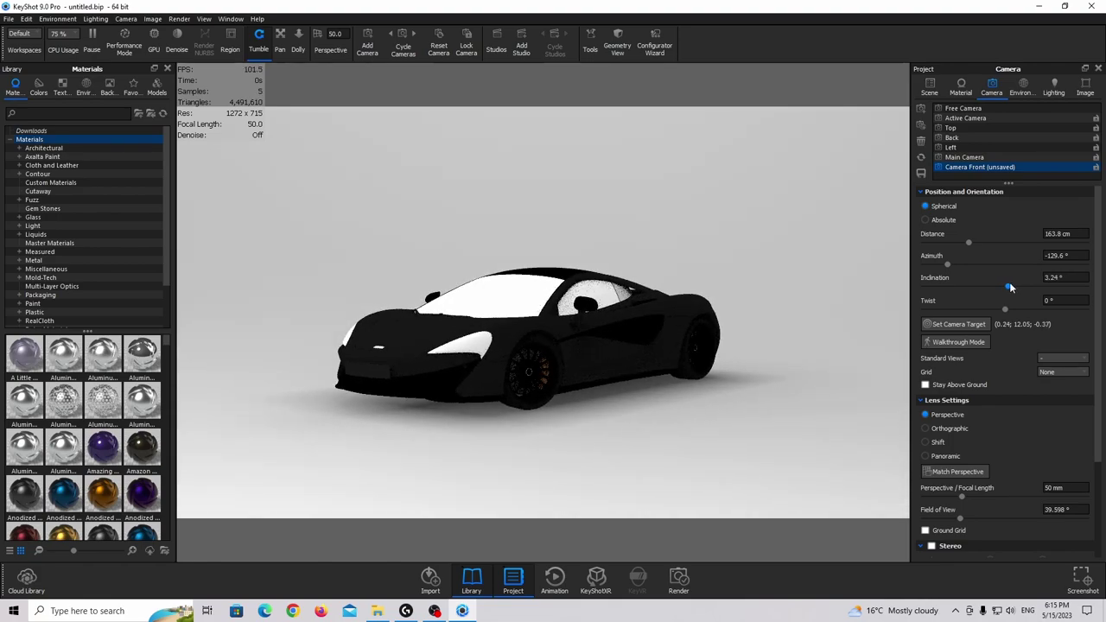
left_click_drag(970, 245, 964, 242)
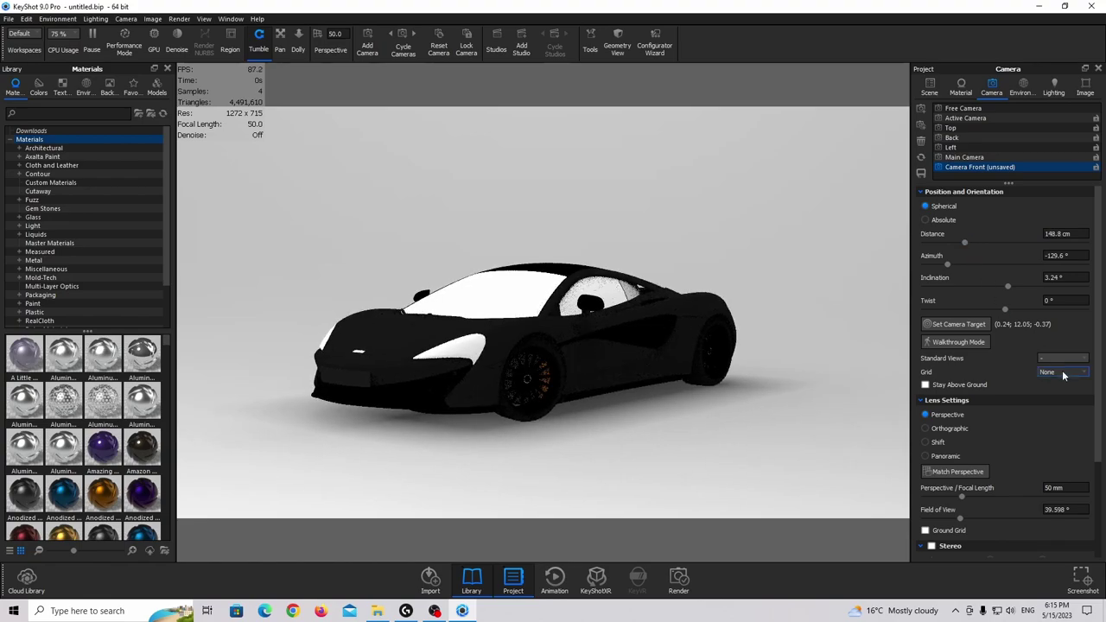
left_click(1063, 373)
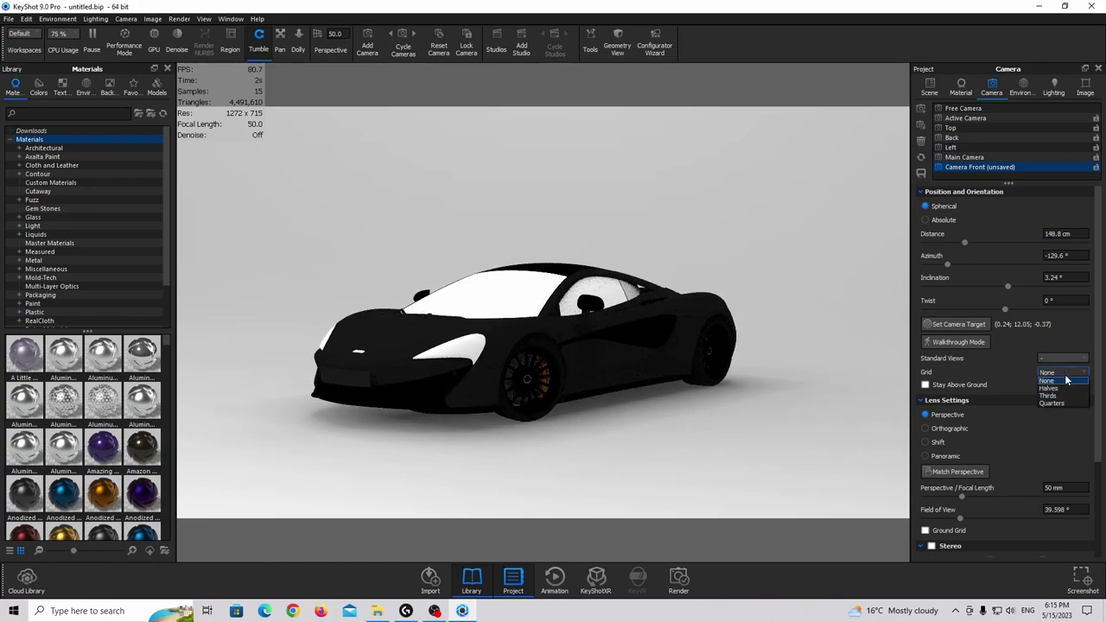
- Overlay a Quarters composition grid on the camera view
left_click(1065, 400)
scroll(638, 259, "up", 3)
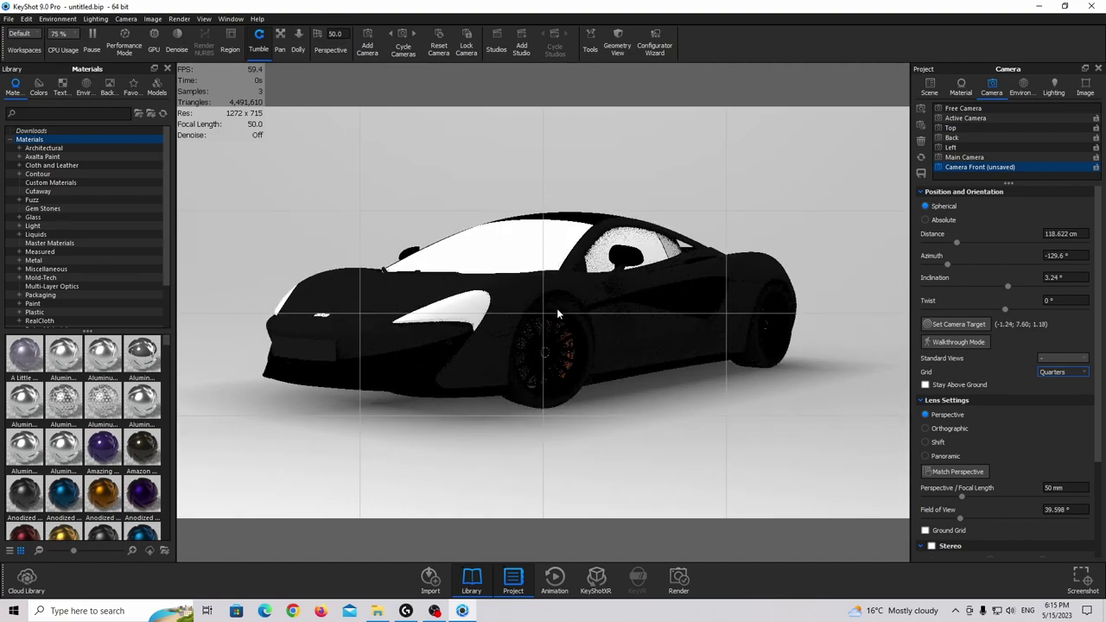
scroll(563, 303, "down", 4)
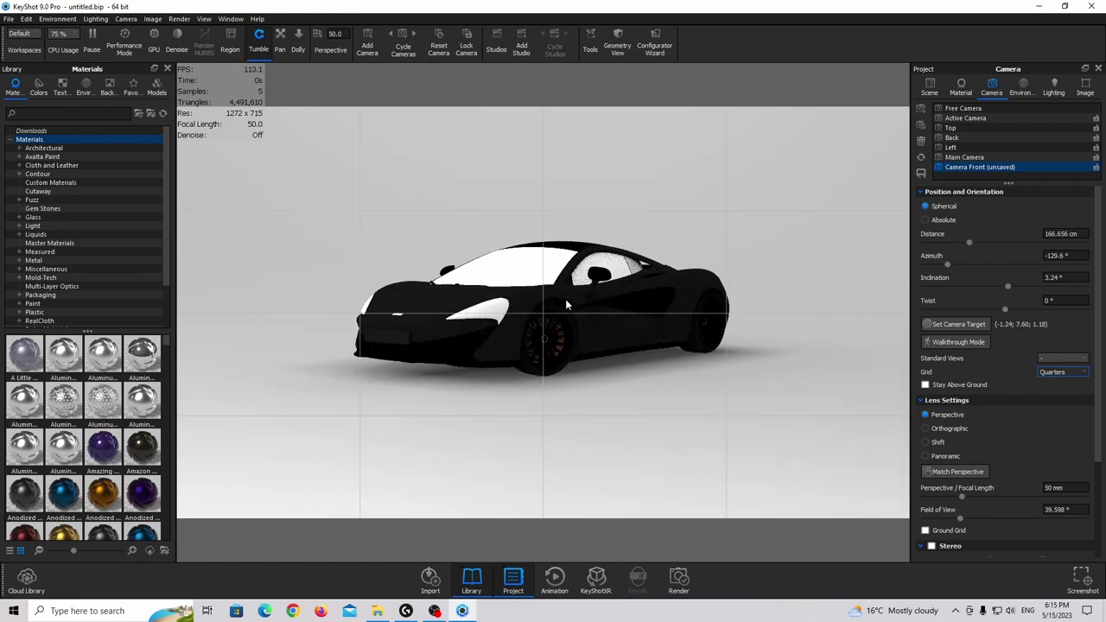
middle_click_drag(566, 304, 569, 304)
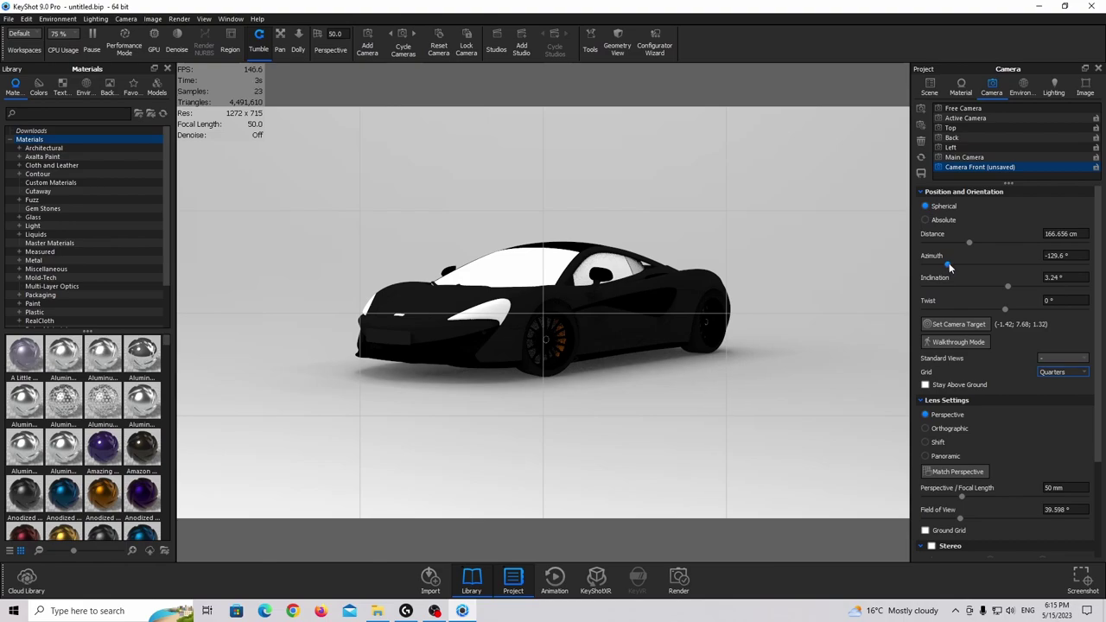
- Refine Camera Front to -129.6° azimuth, 3.96° inclination and about 57.65 mm focal length
left_click_drag(949, 263, 947, 264)
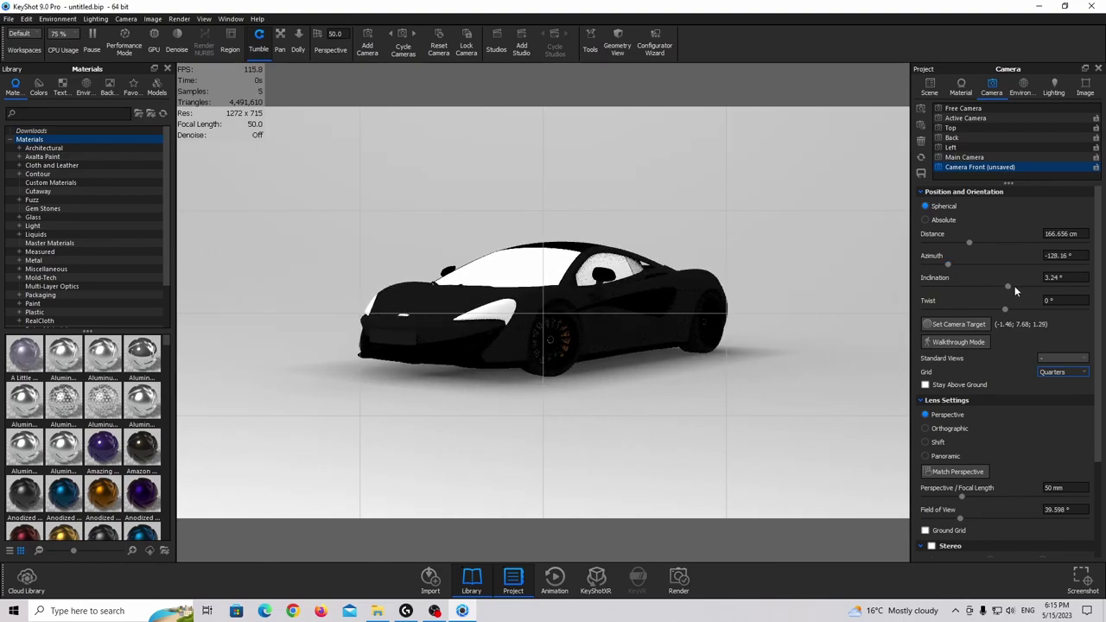
left_click_drag(1009, 291, 1011, 290)
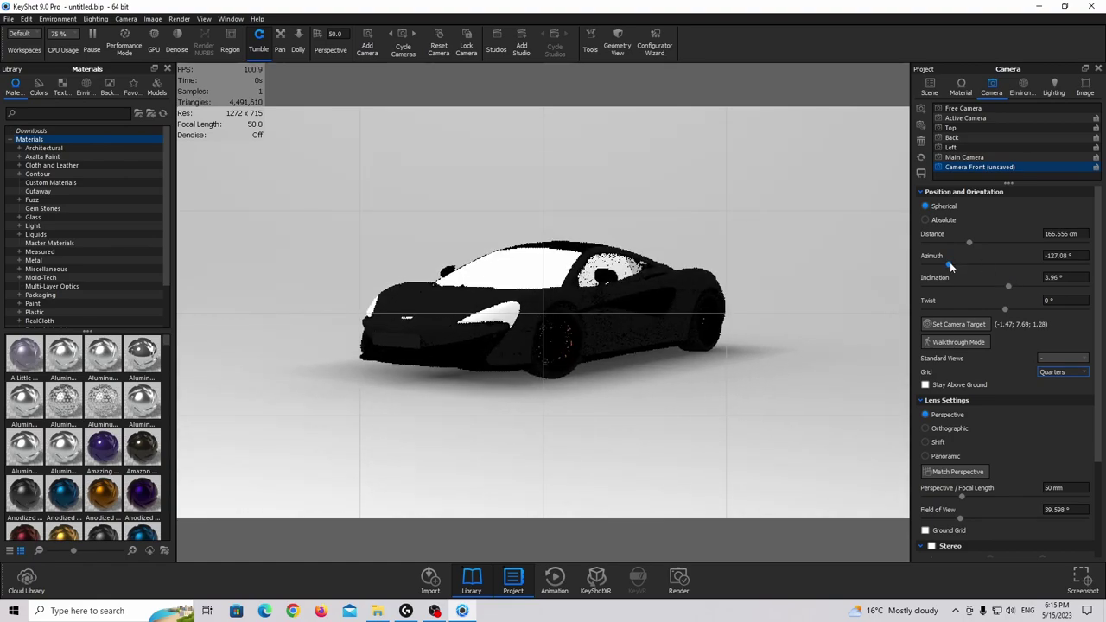
left_click_drag(951, 267, 949, 263)
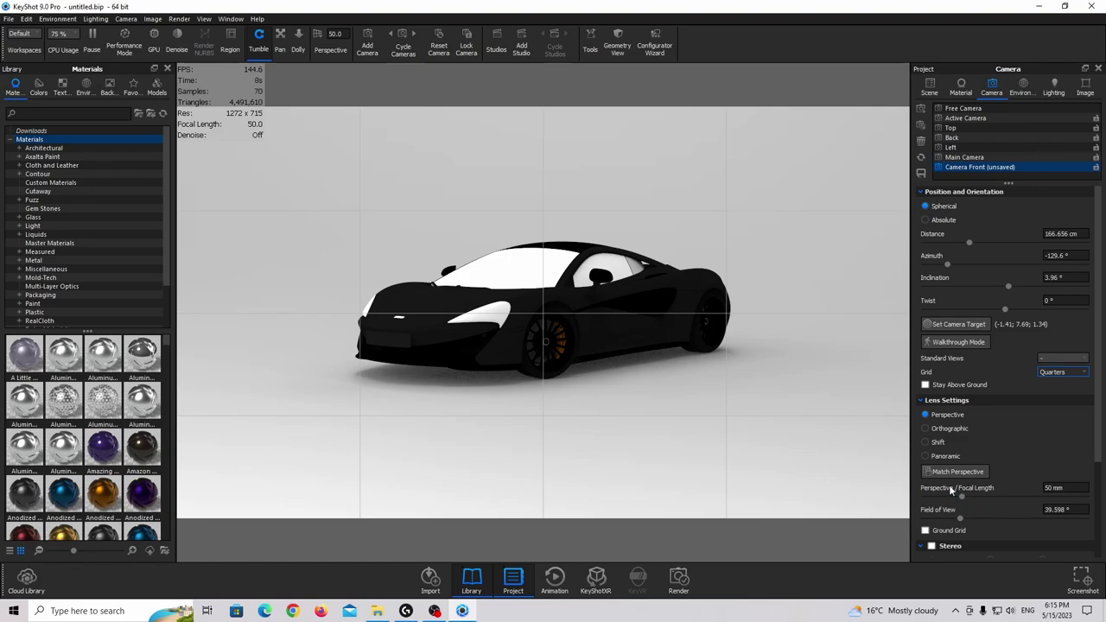
left_click_drag(963, 494, 943, 494)
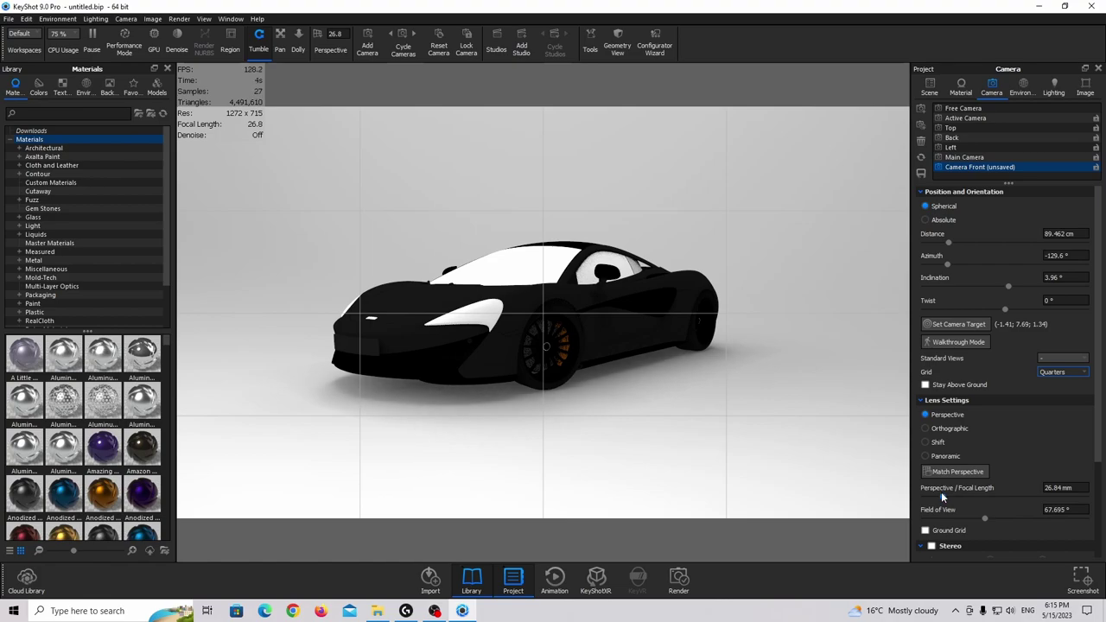
left_click_drag(943, 494, 965, 493)
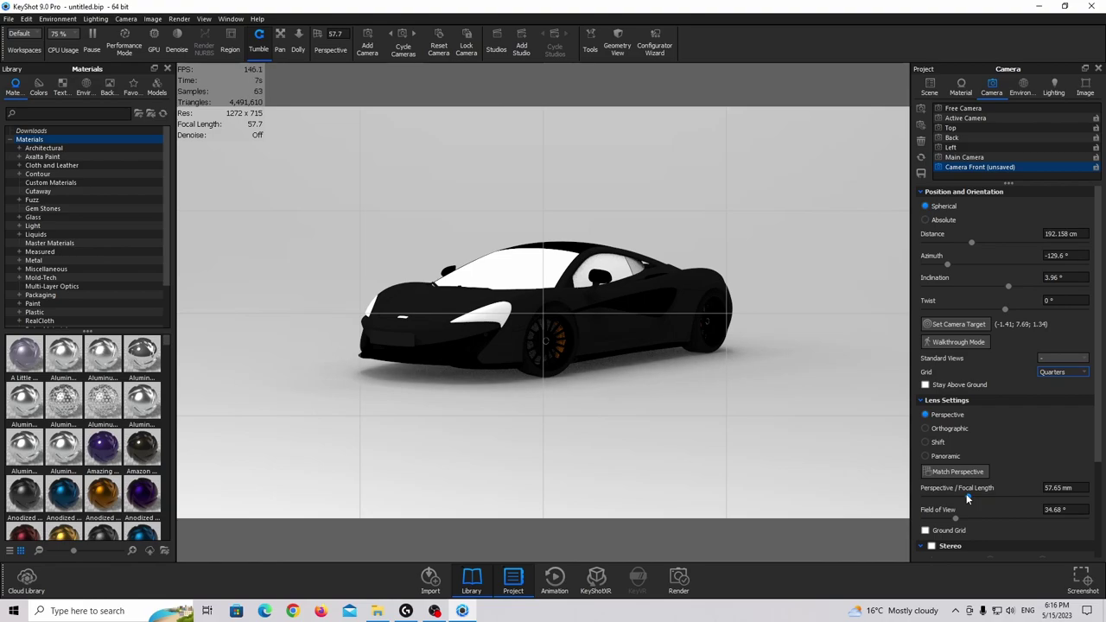
- Set Camera Front's focal length to 45 mm
left_click(1080, 488)
type("45")
key("Return")
left_click(949, 324)
left_click(616, 333)
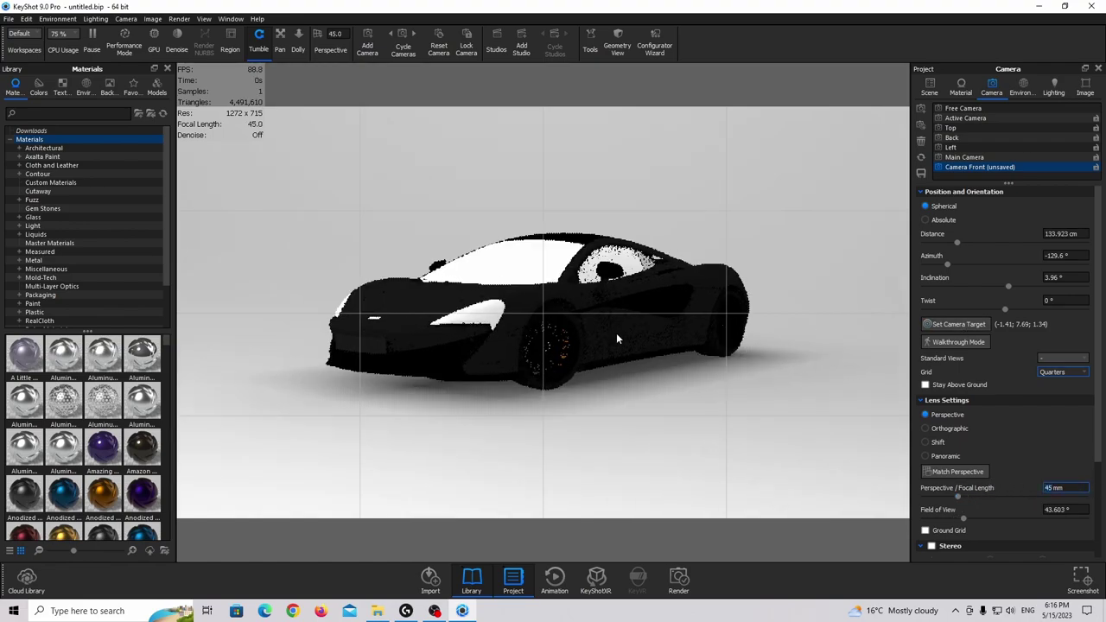
- Set the camera inclination to 3.5° and the distance to 120 cm
left_click(1049, 277)
key("Return")
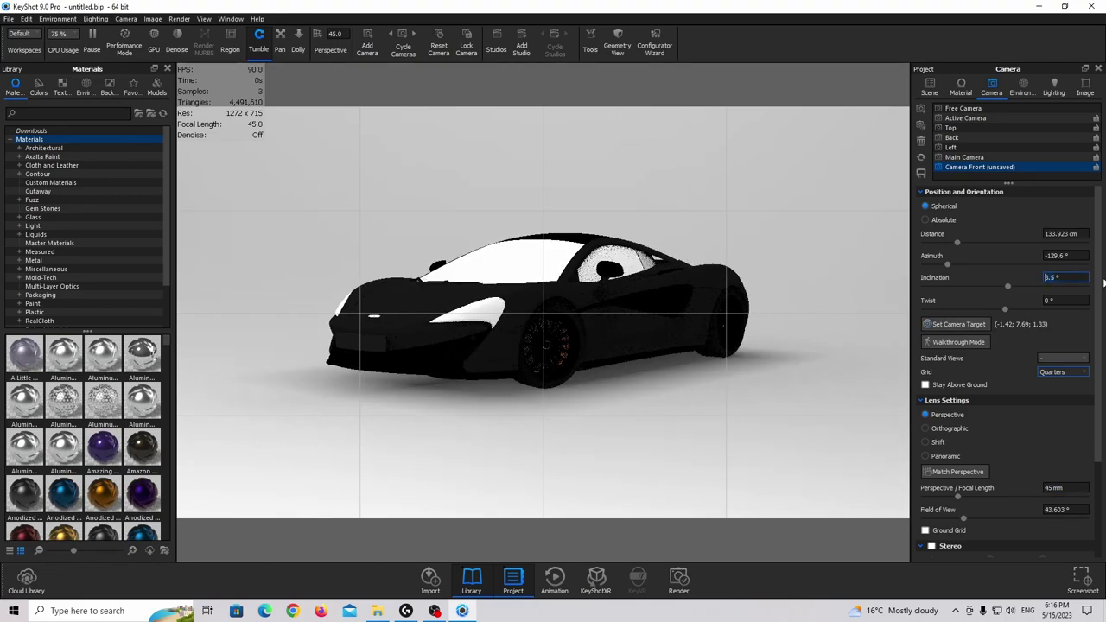
scroll(502, 373, "up", 3)
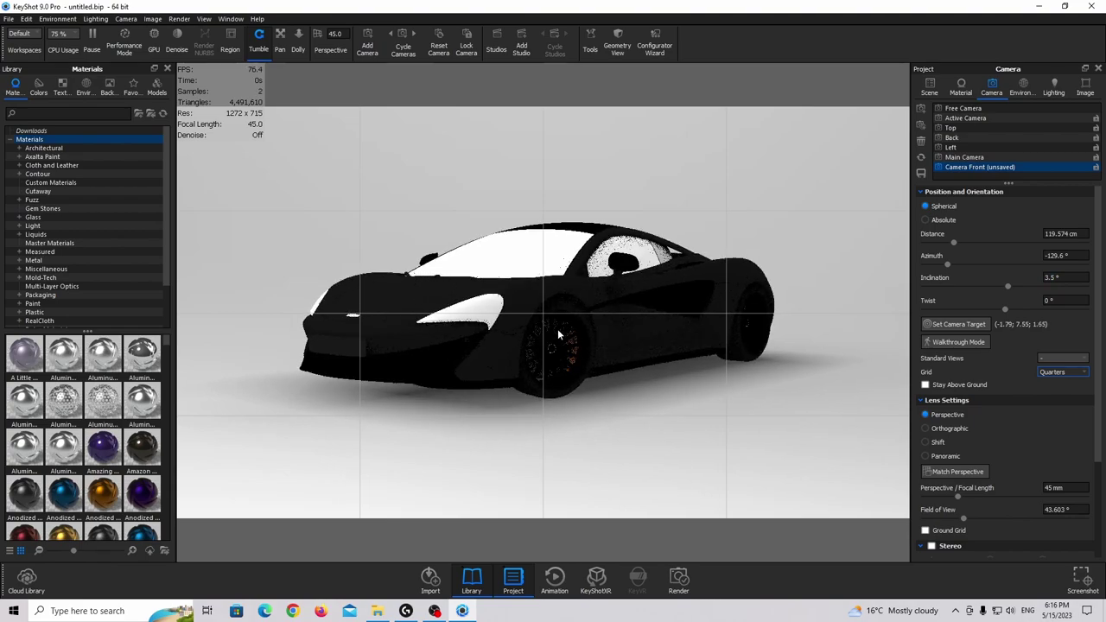
scroll(617, 311, "down", 6)
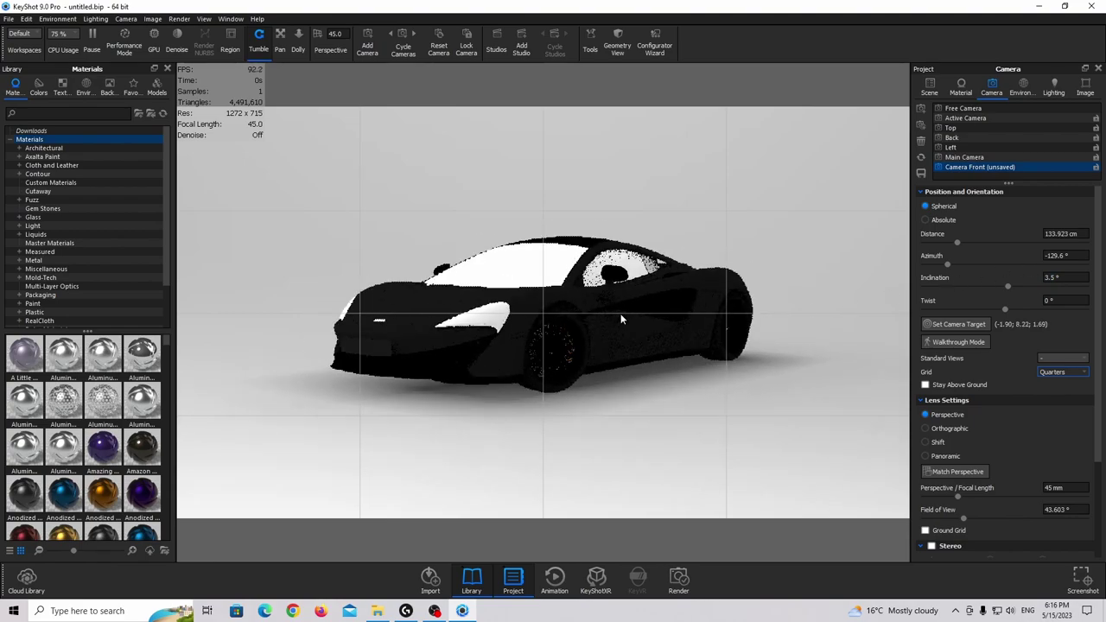
scroll(622, 308, "up", 3)
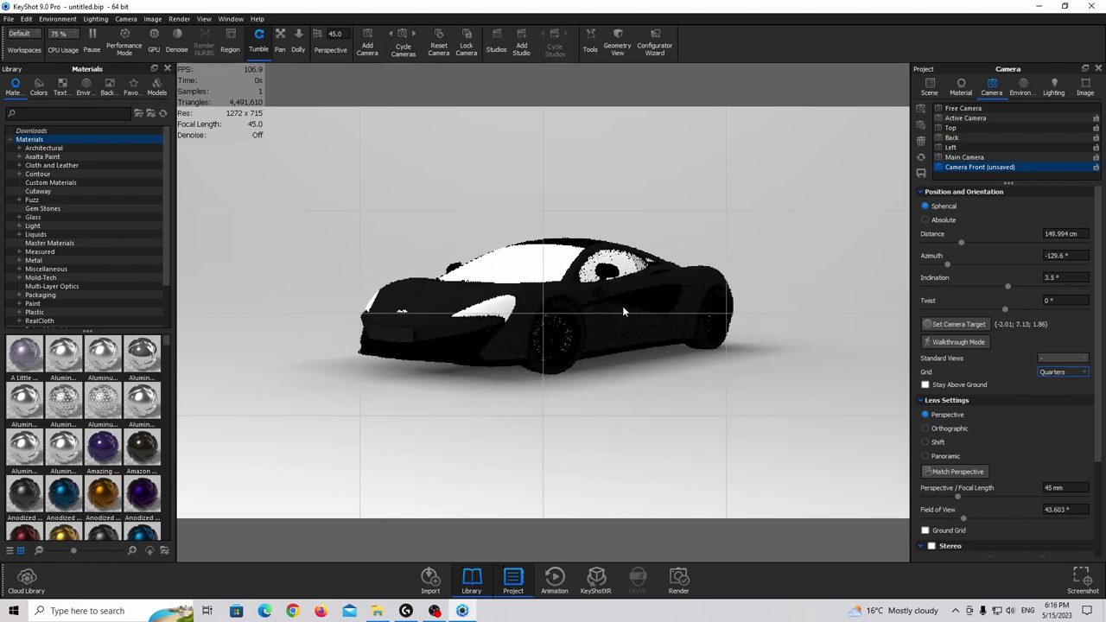
left_click(1069, 235)
type("120")
key("Return")
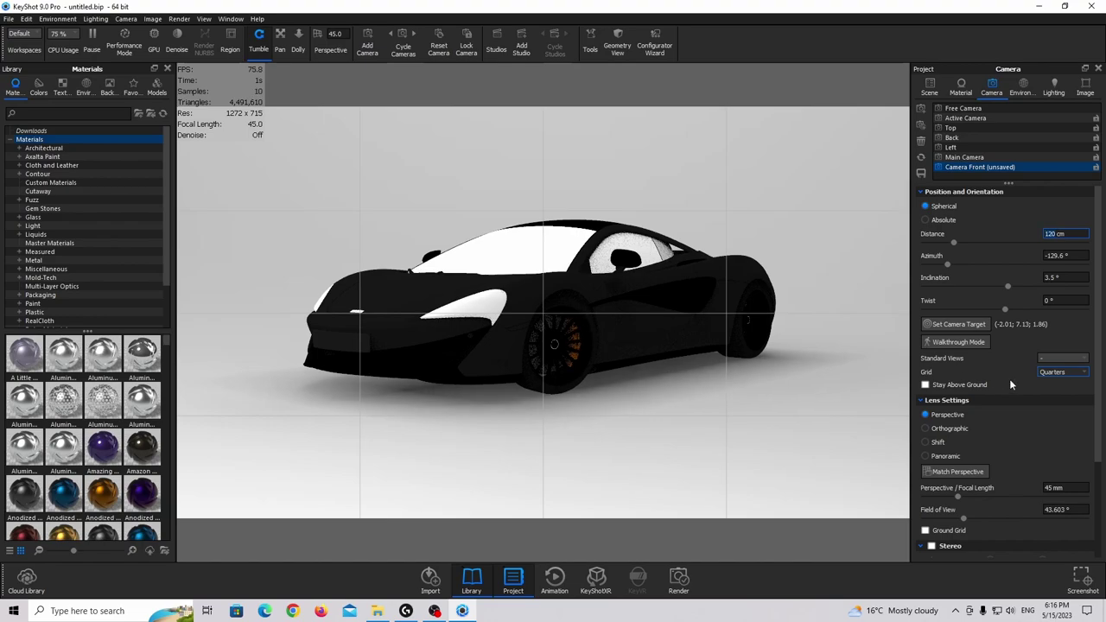
- Set the composition grid to None and nudge the car's framing slightly
left_click(1042, 374)
left_click(1048, 381)
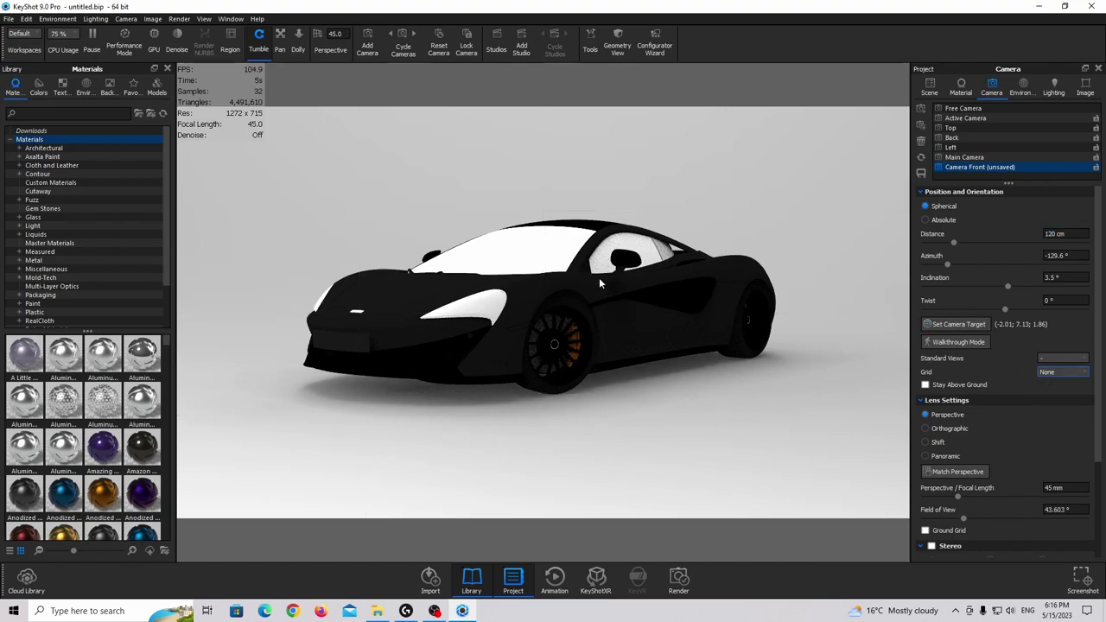
middle_click_drag(728, 286, 725, 287)
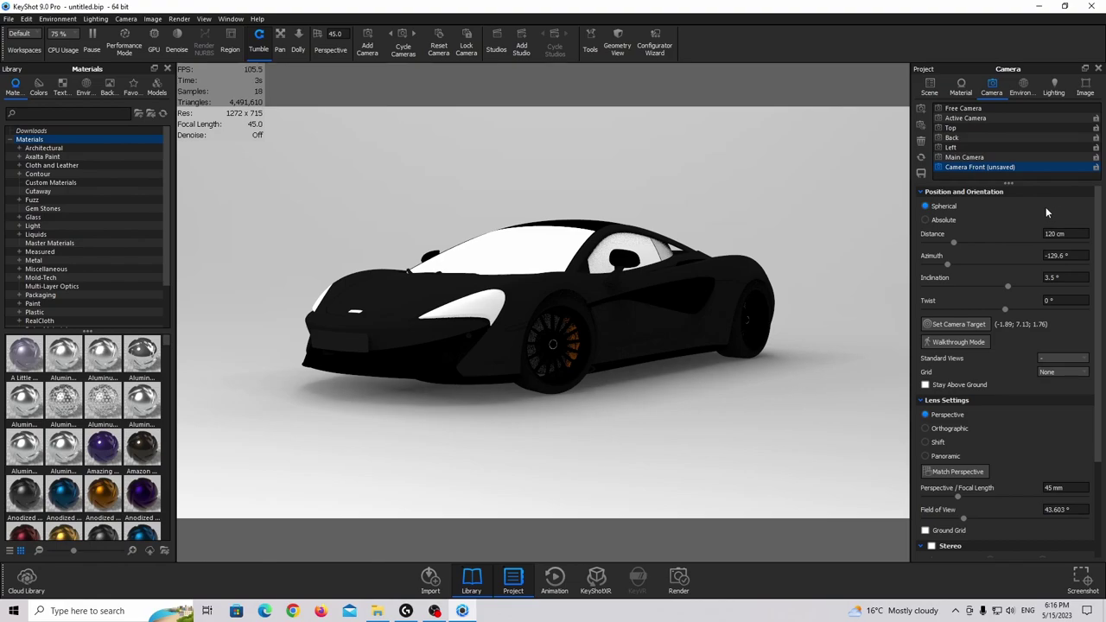
middle_click_drag(702, 318, 702, 321)
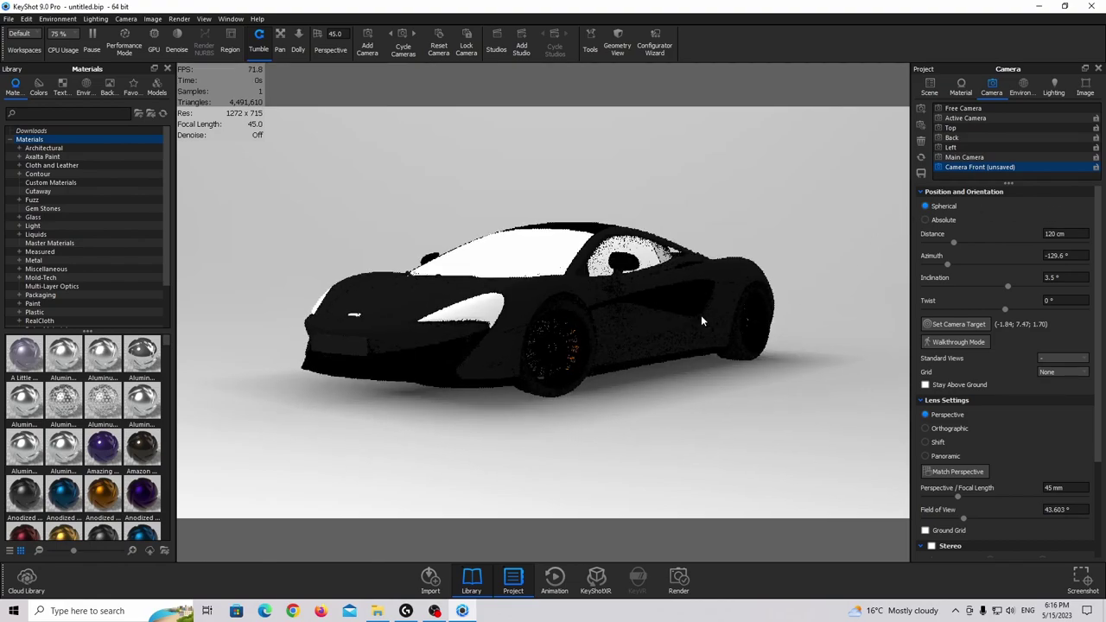
- Save and lock Camera Front, inspect the car with the free camera, then return to Camera Front
left_click(924, 175)
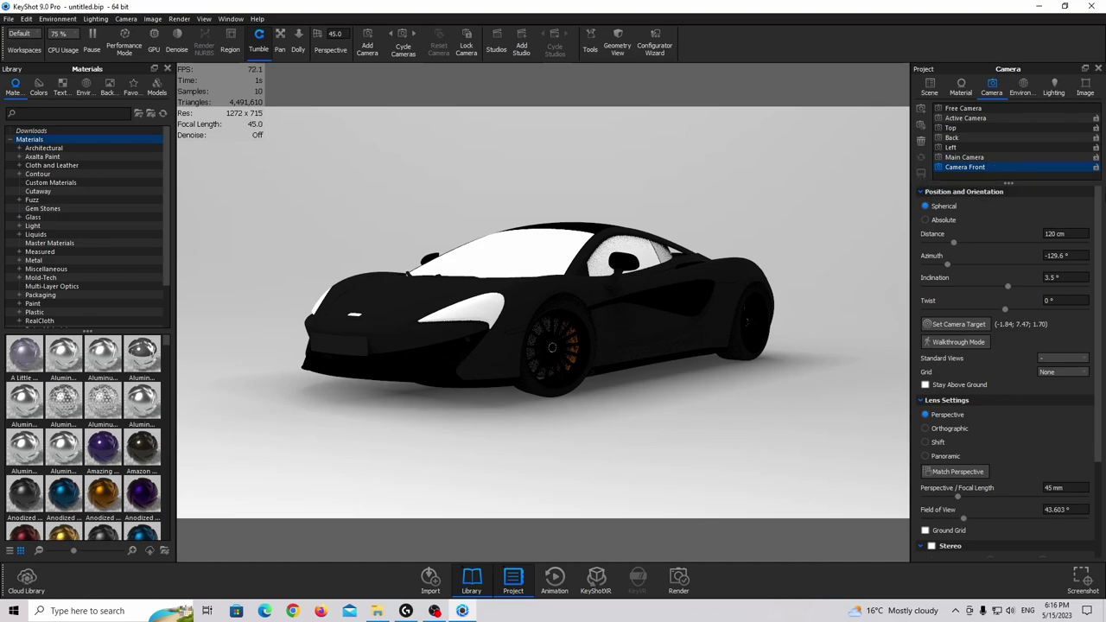
left_click(1096, 168)
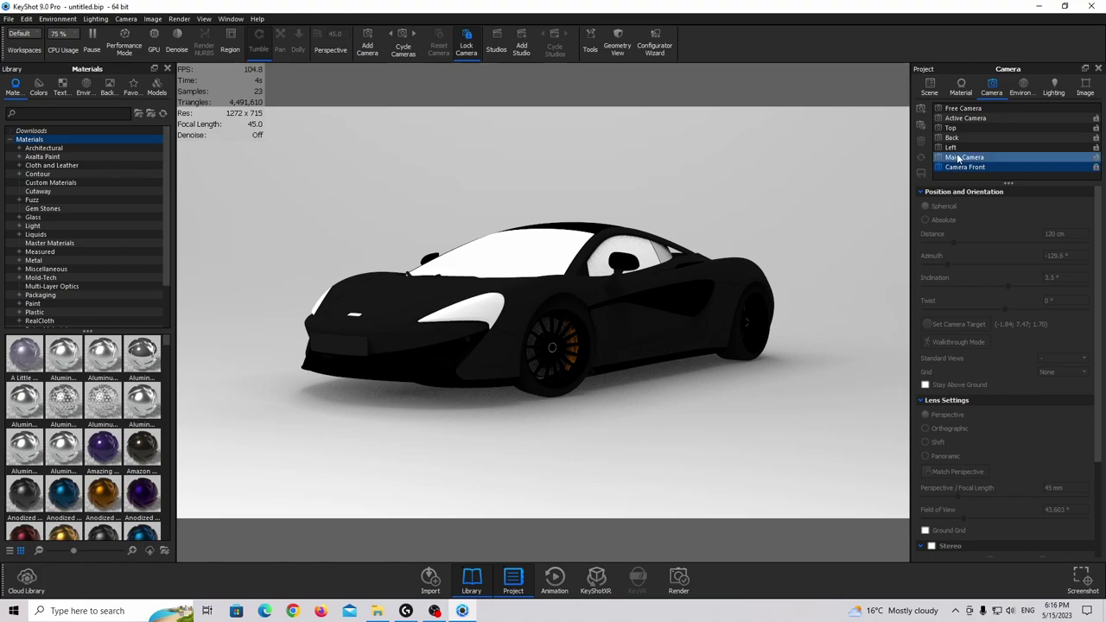
left_click(963, 108)
left_click_drag(822, 202, 853, 308)
scroll(655, 288, "down", 5)
scroll(600, 287, "up", 8)
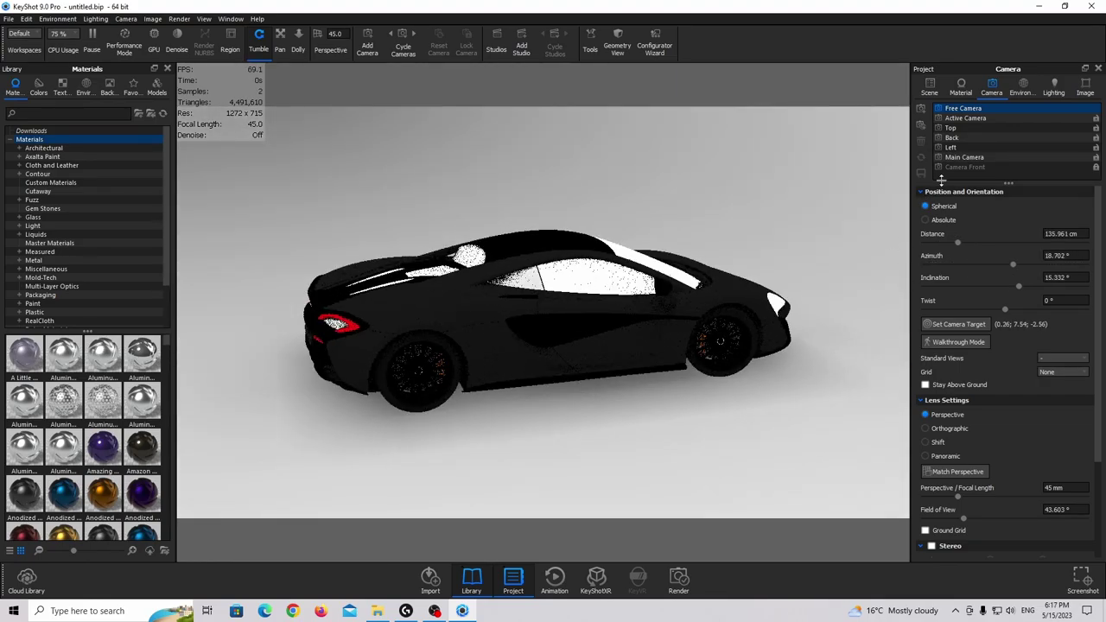
left_click(959, 167)
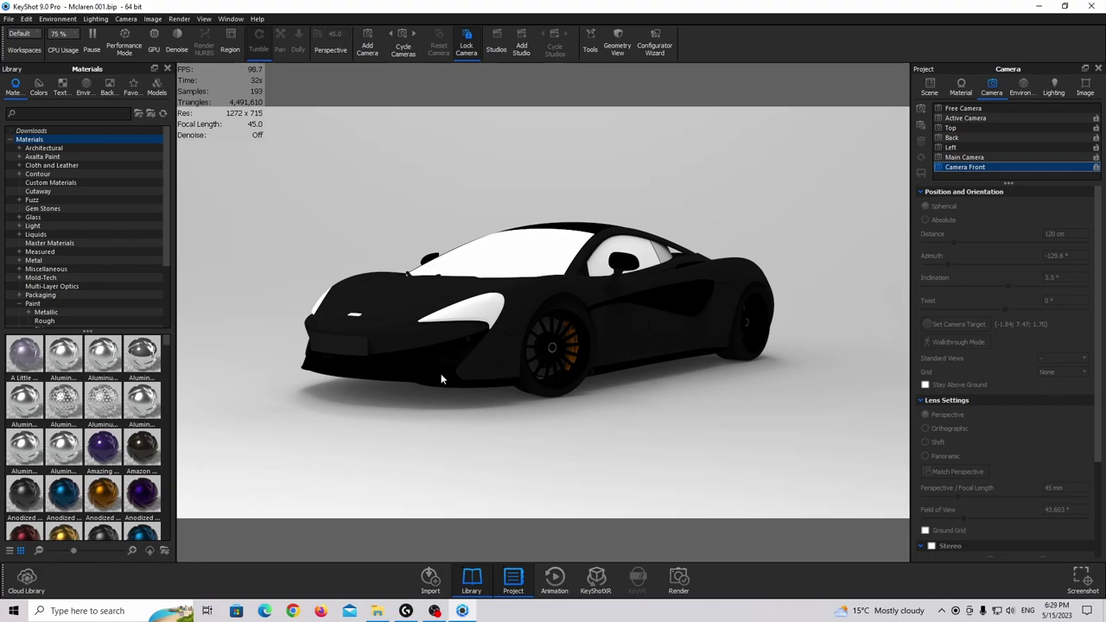
- Apply Paint Matte Black from the Rough paint library to the car body
scroll(77, 248, "down", 4)
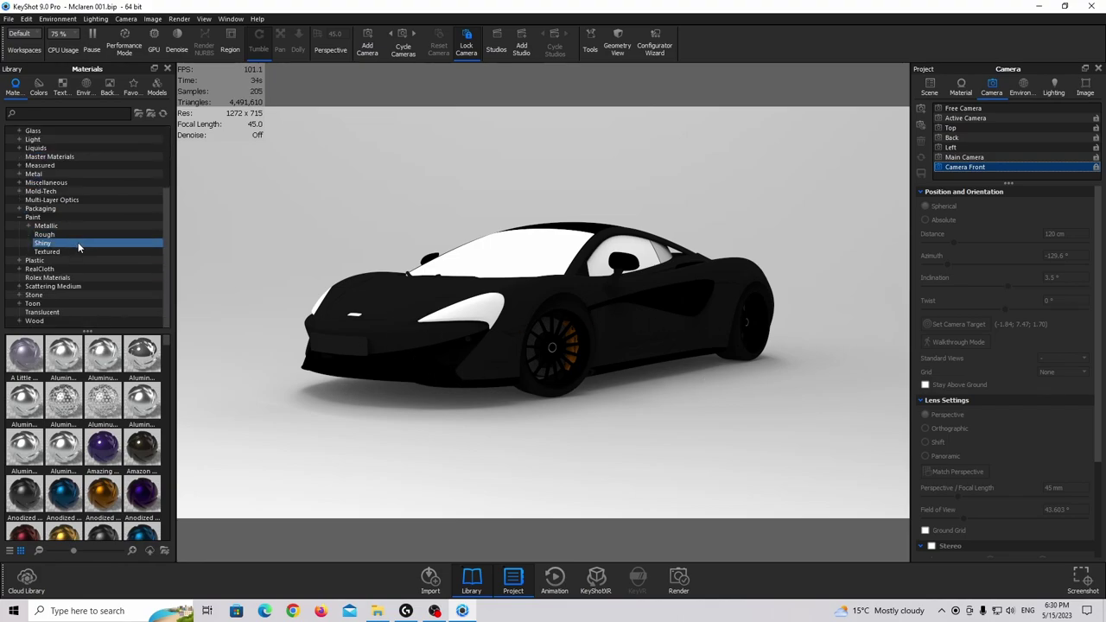
left_click(50, 218)
left_click(44, 235)
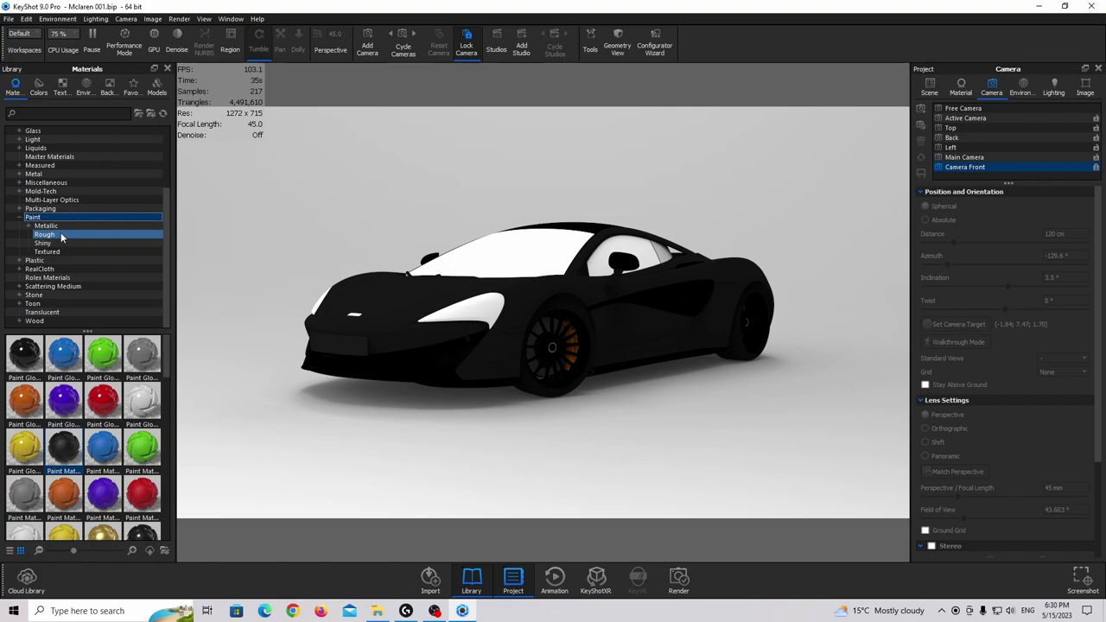
mouse_move(34, 352)
left_mouse_down()
mouse_move(420, 393)
mouse_move(527, 345)
mouse_move(406, 285)
mouse_move(529, 295)
left_mouse_up()
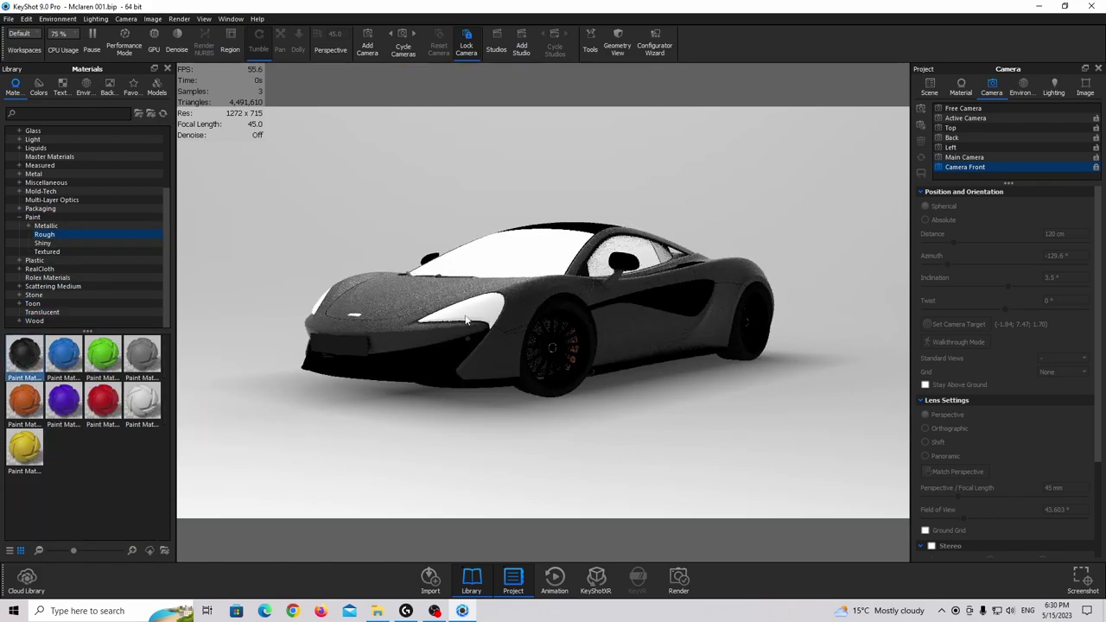
- Keep the body paint colour black and set its roughness to 0.05
double_click(516, 294)
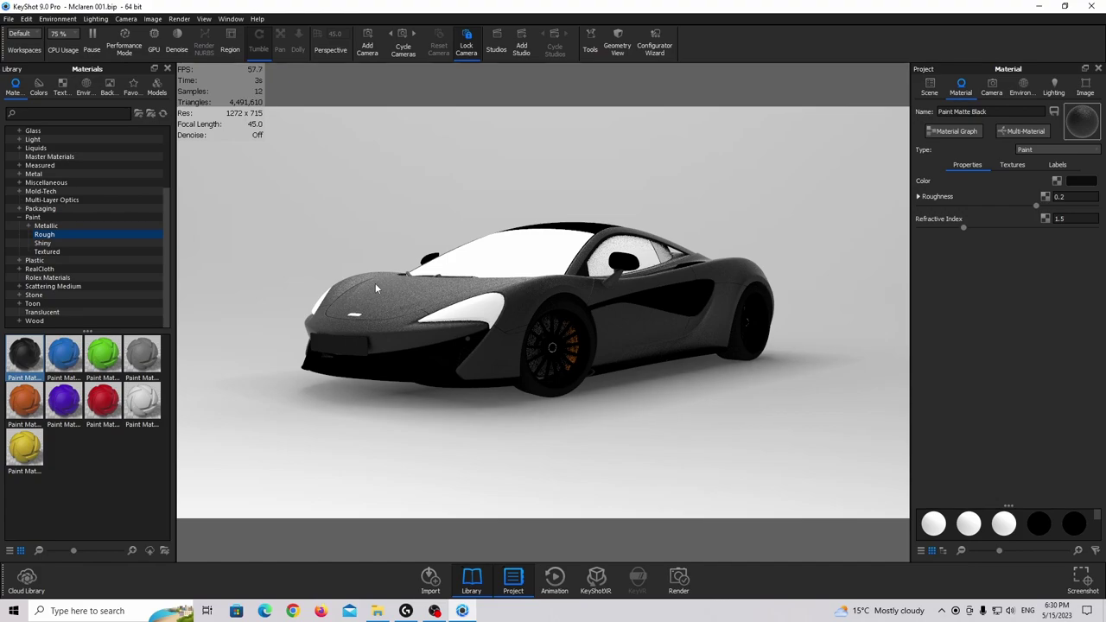
left_click(1085, 184)
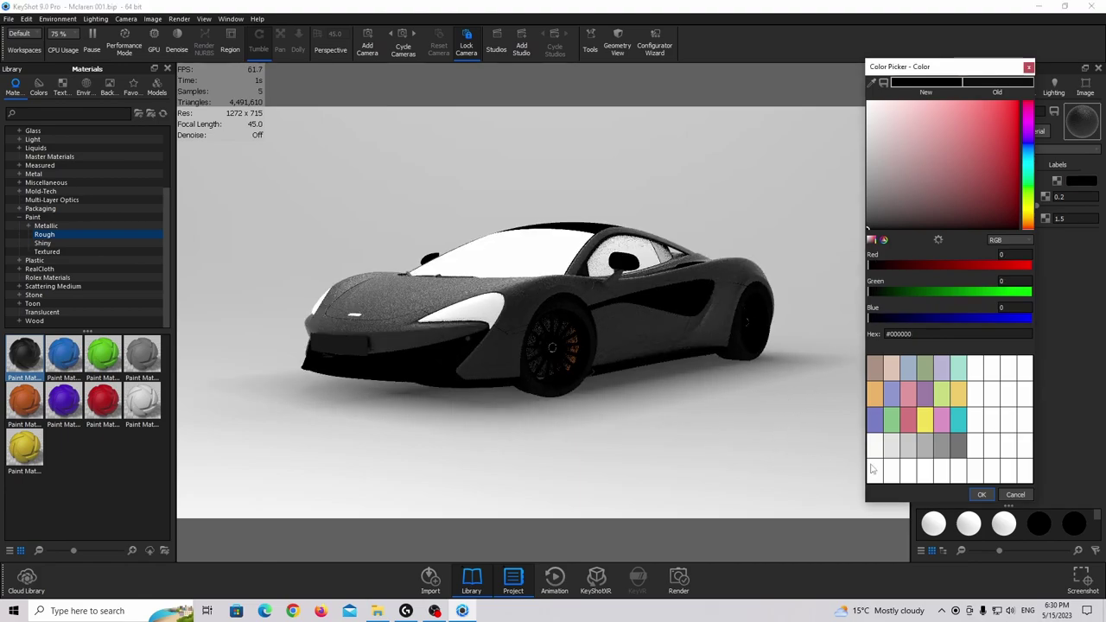
left_click(981, 494)
left_click(1066, 198)
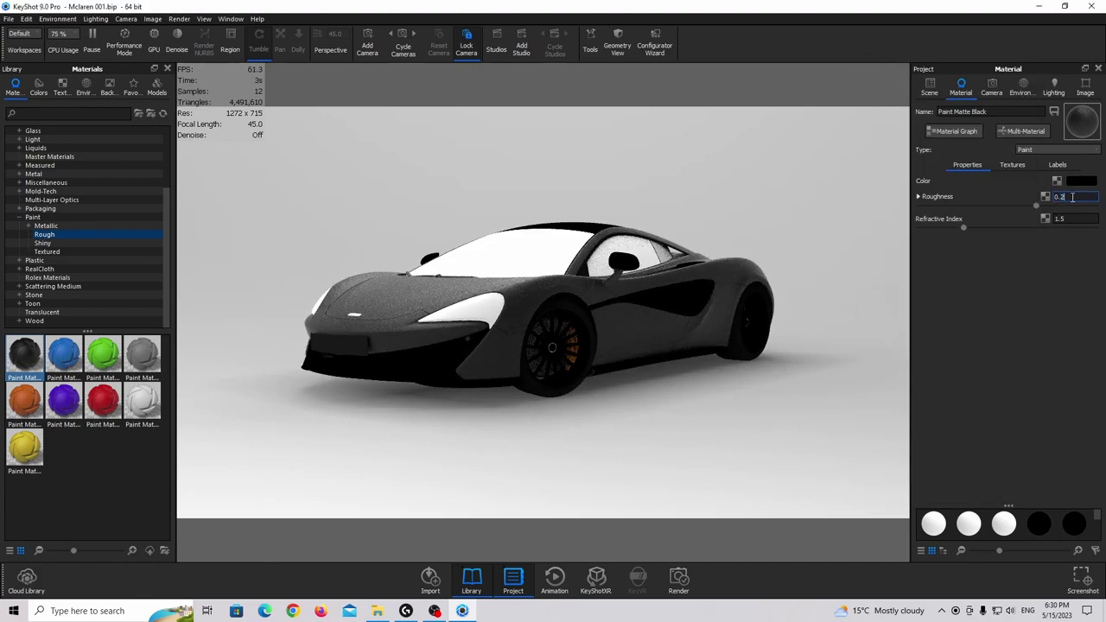
type("0.05")
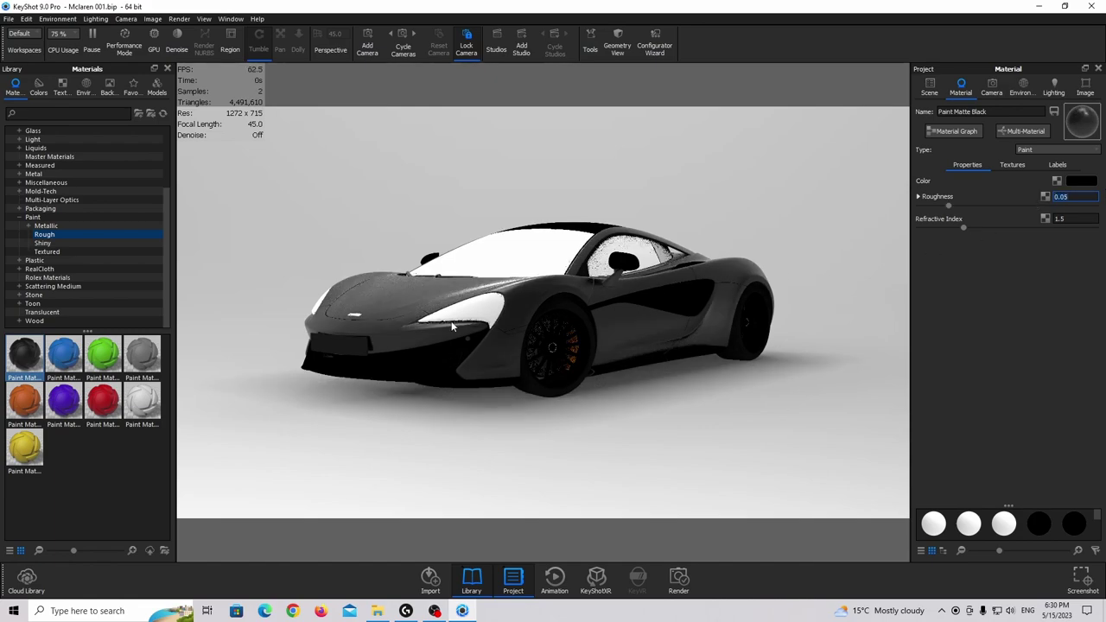
- Add a ground plane beneath the car and refresh the live render to show its shadow
left_click(27, 19)
mouse_move(60, 59)
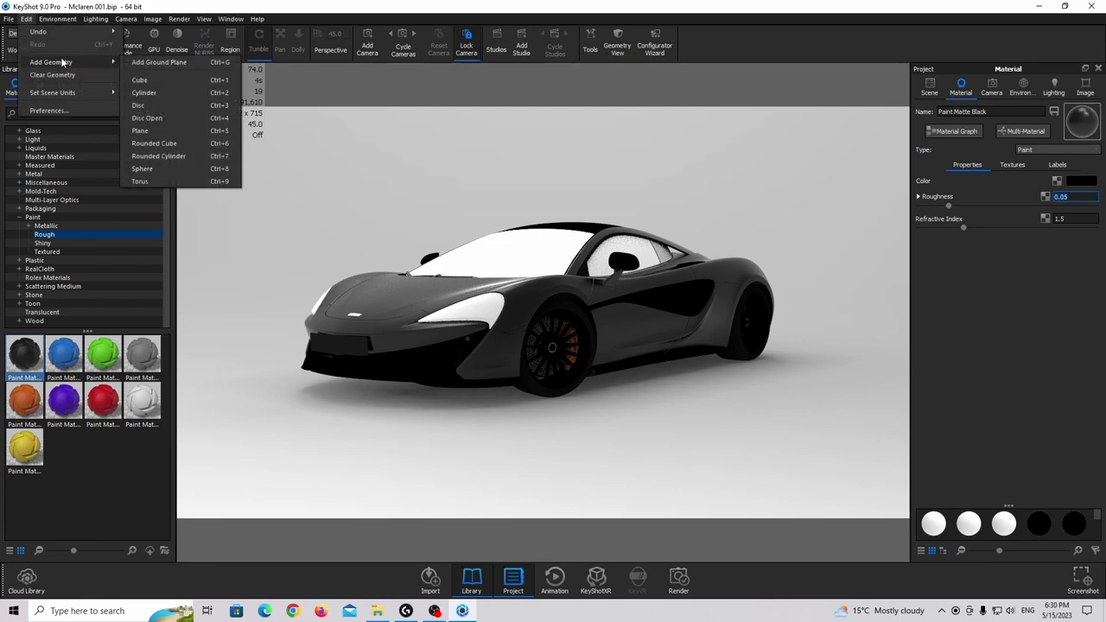
left_click(170, 60)
key("shift+p")
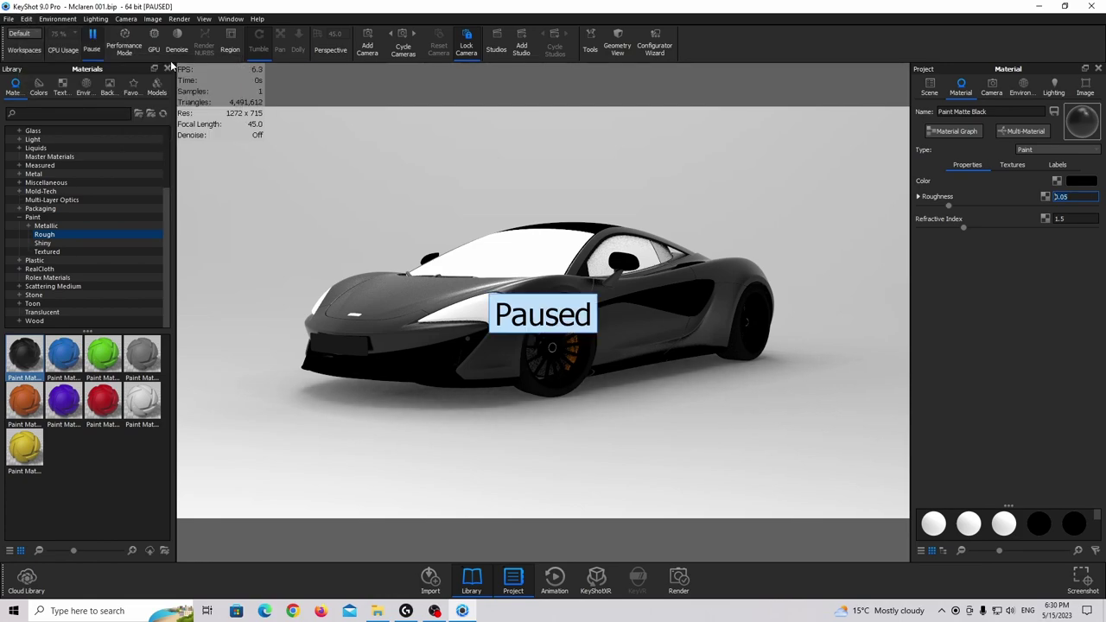
key("shift+p")
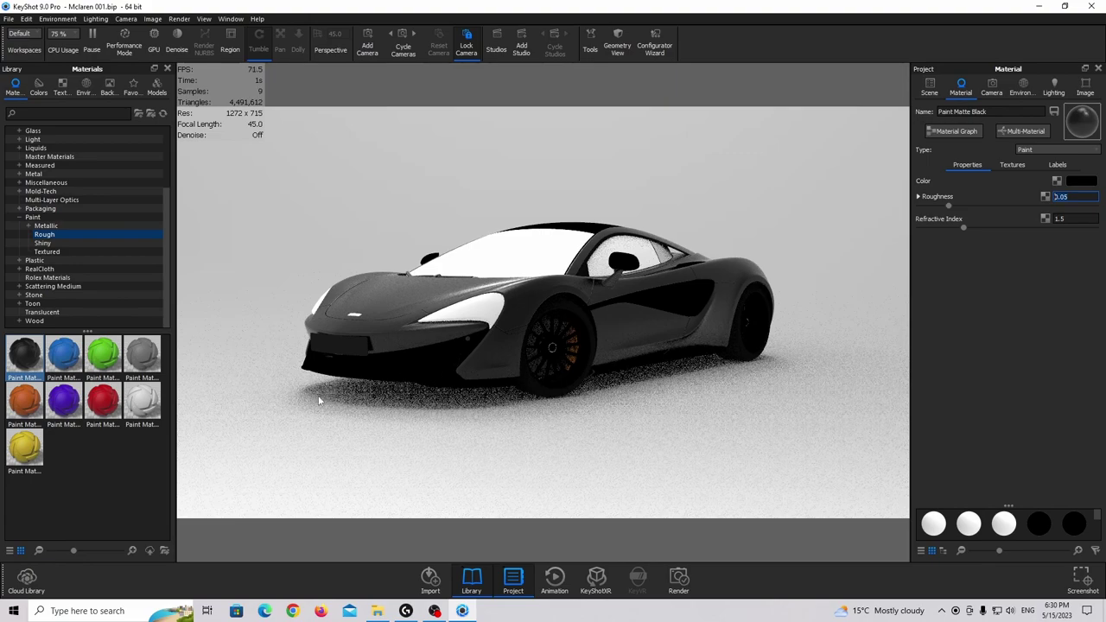
- Review the ground material's Shadow and Specular colours
double_click(611, 419)
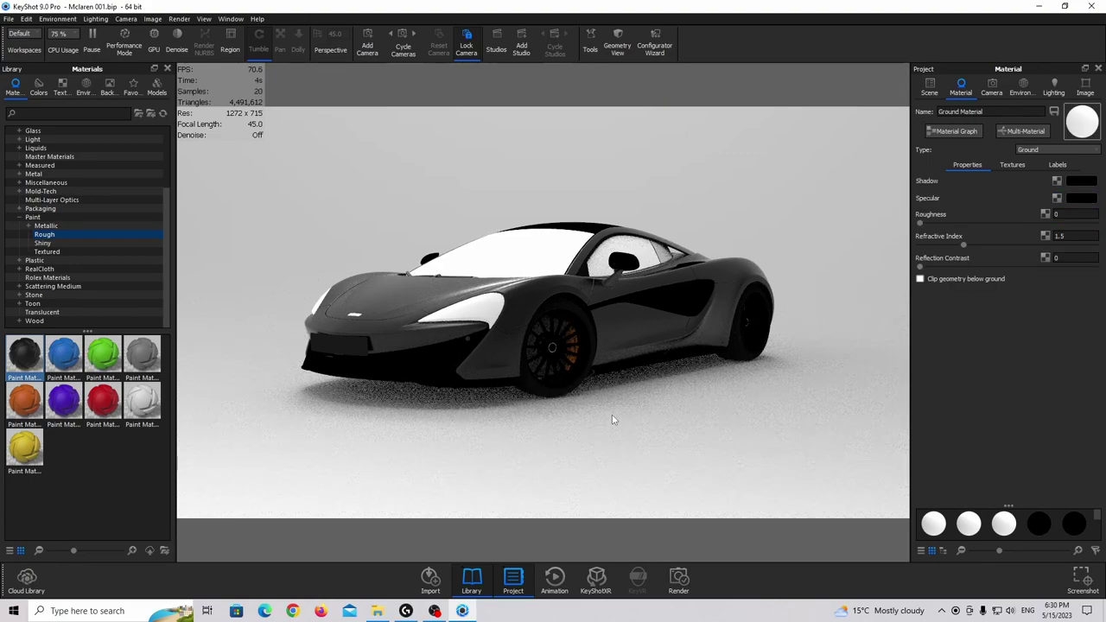
left_click(1082, 182)
left_click(982, 495)
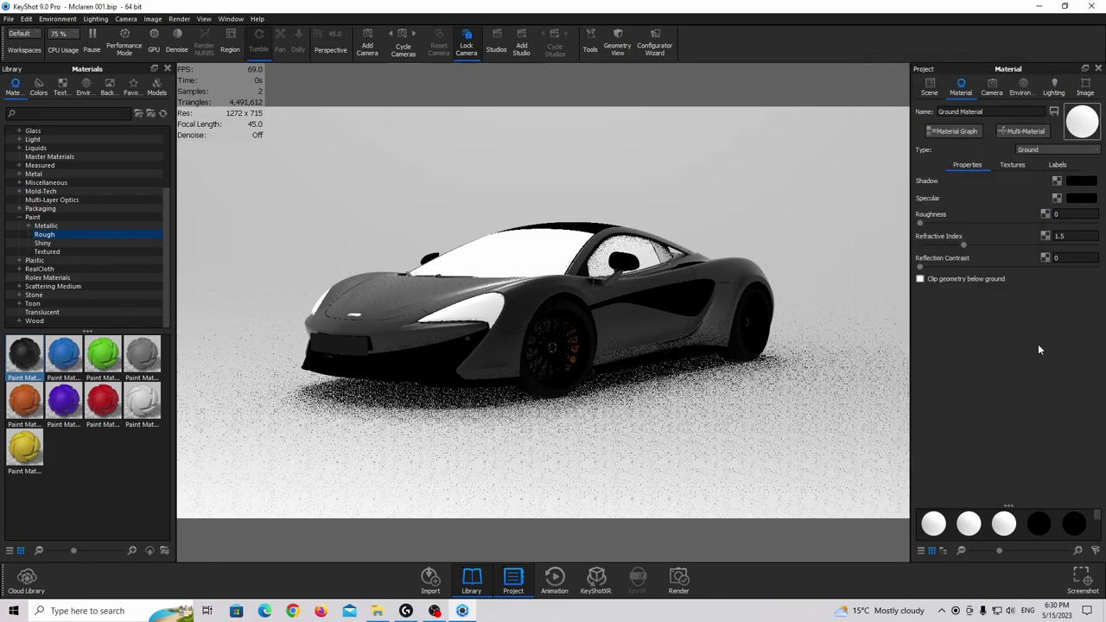
left_click(1081, 198)
left_click(950, 521)
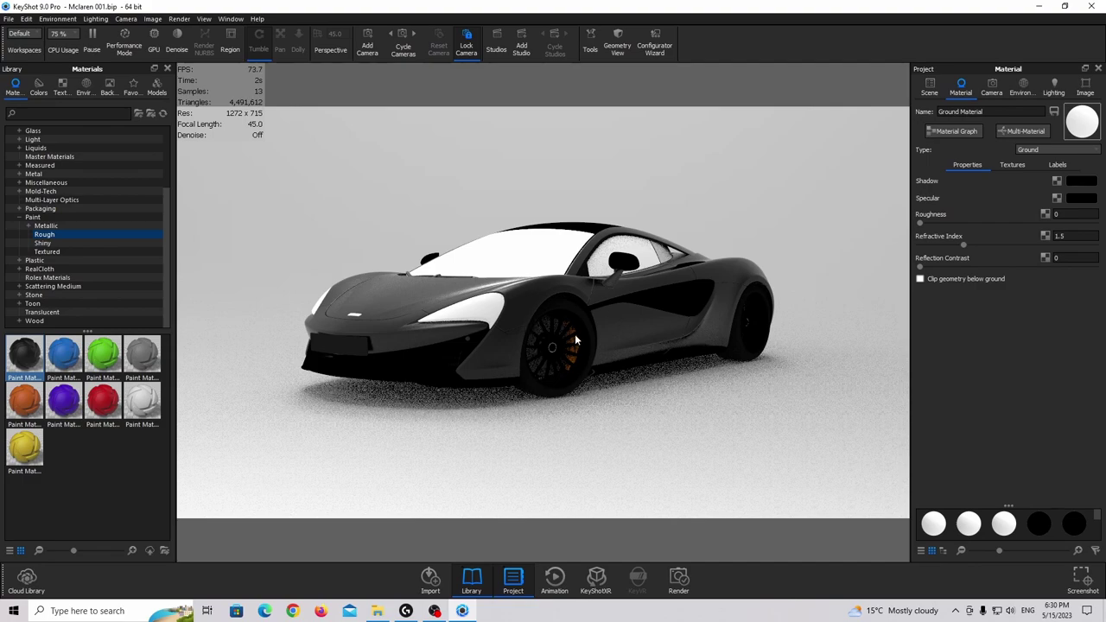
left_click(1021, 90)
- Add a new environment named 'Main Environment', correcting the misspelled first entry
left_click(921, 125)
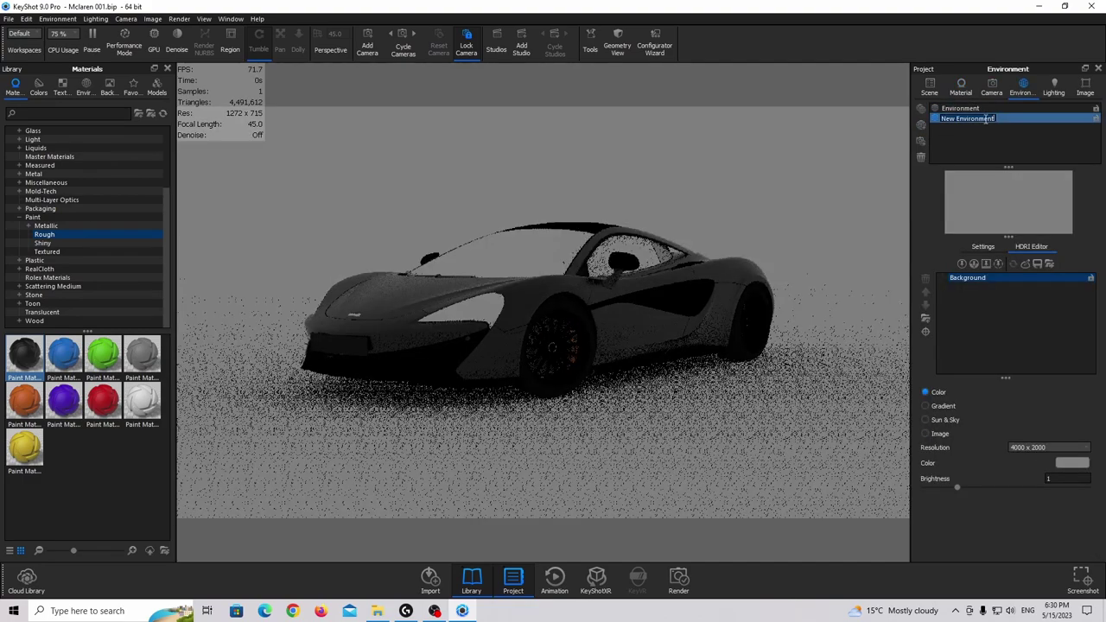
type("Main")
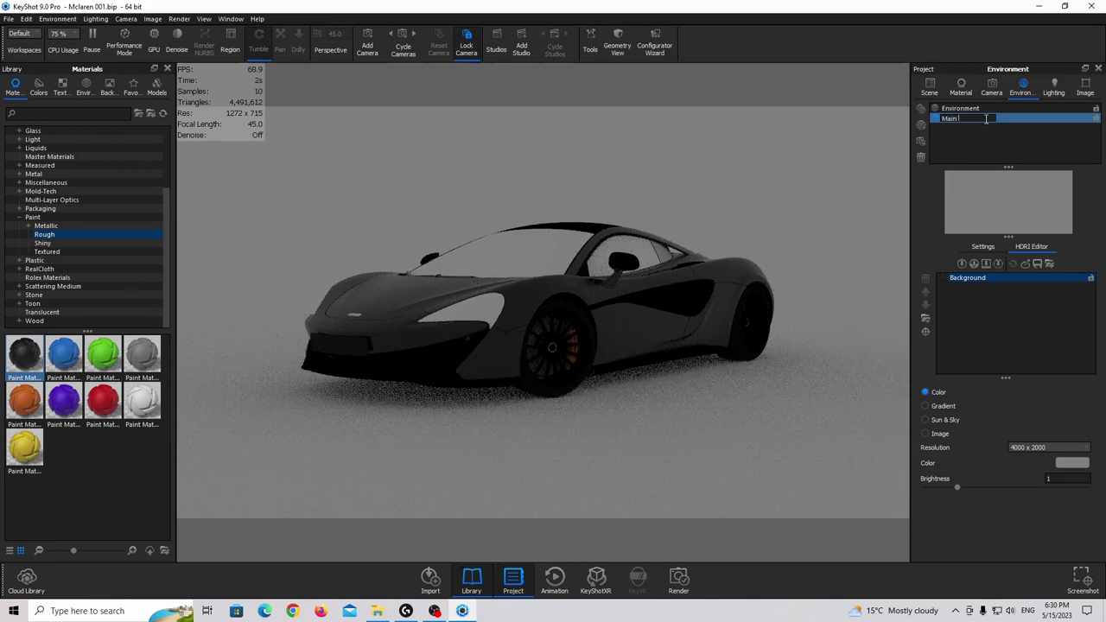
type(" Environemnt")
key("Return")
right_click(983, 117)
left_click(1002, 141)
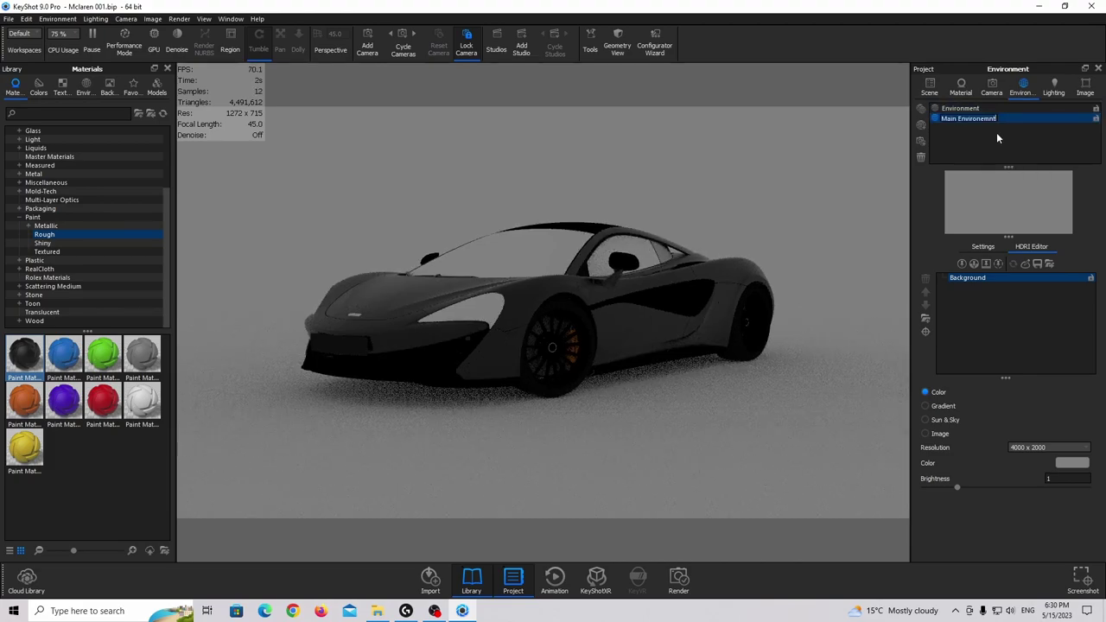
key("BackSpace")
type("ment")
key("Return")
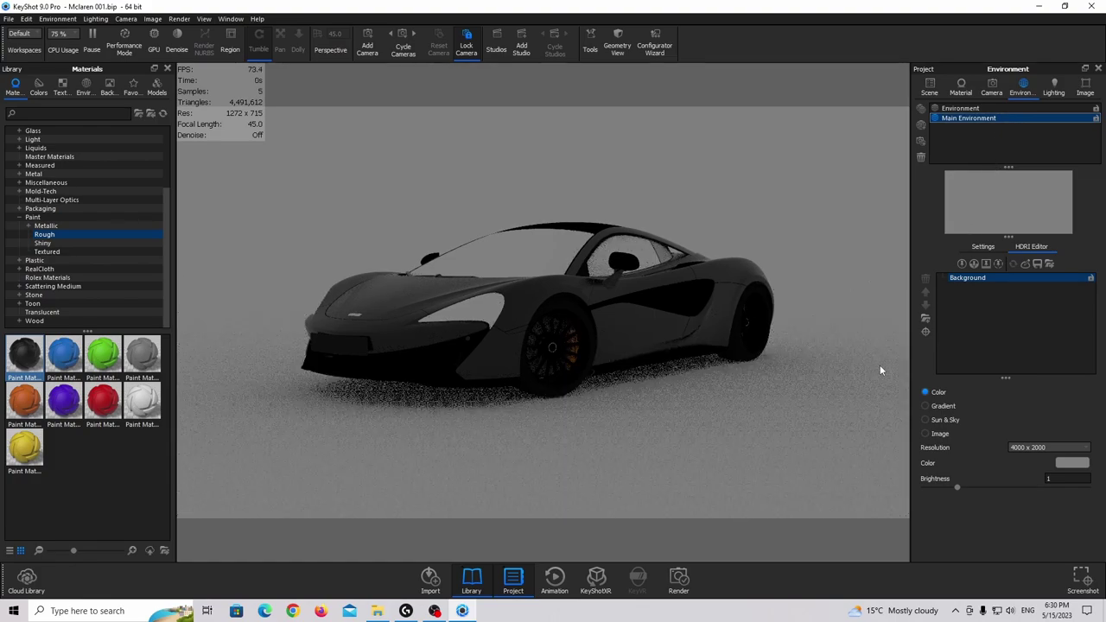
- Turn on Occlusion Ground Shadows and Flatten Ground in the environment settings
left_click(992, 248)
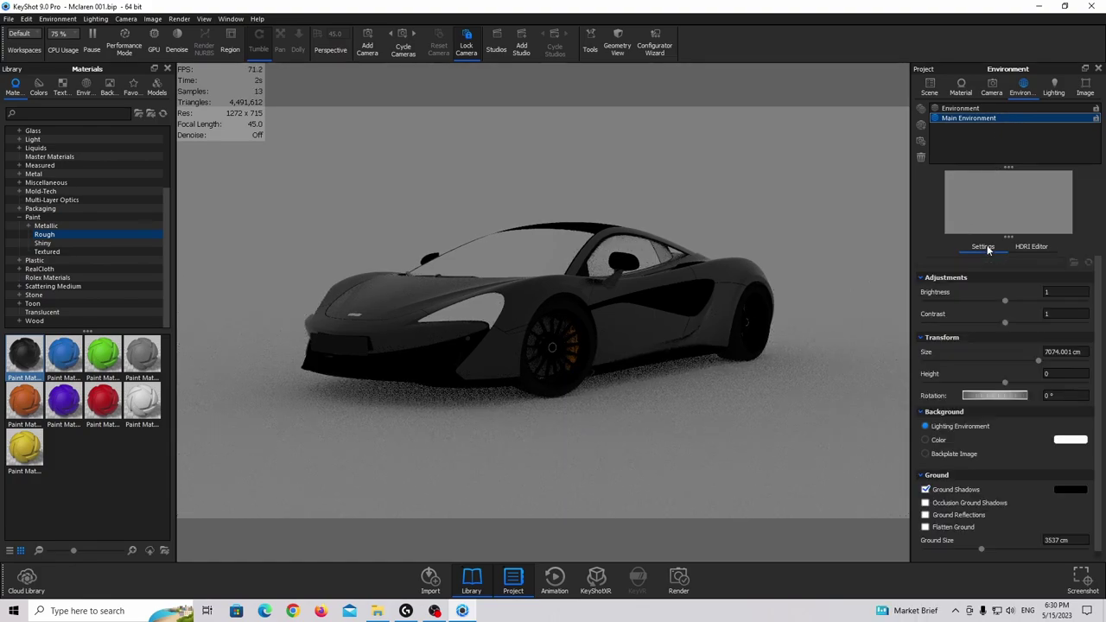
left_click(926, 503)
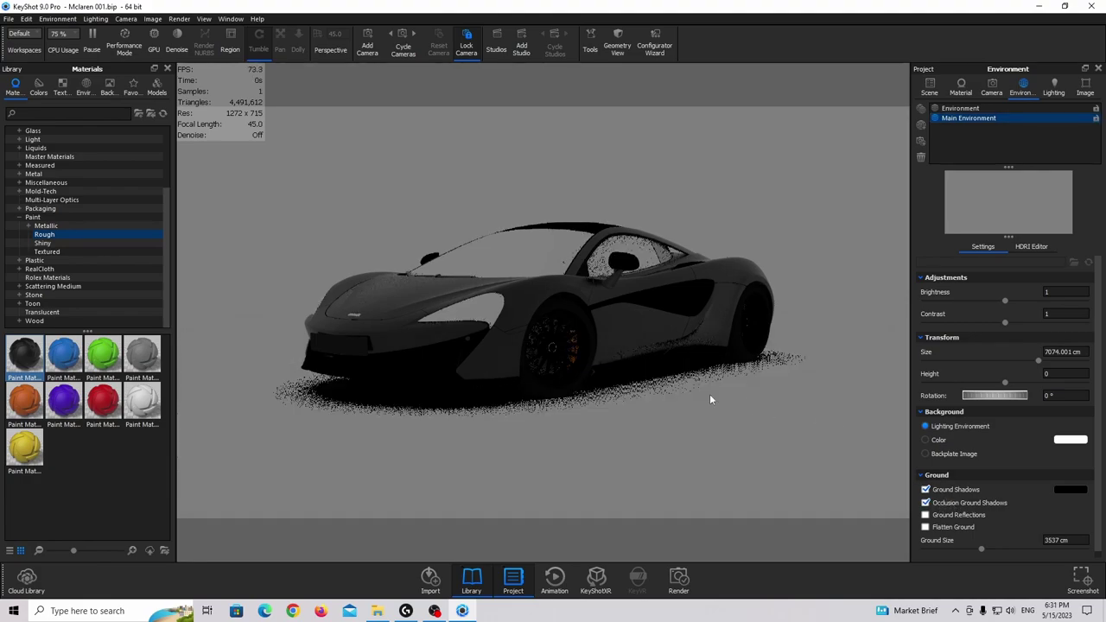
left_click(957, 526)
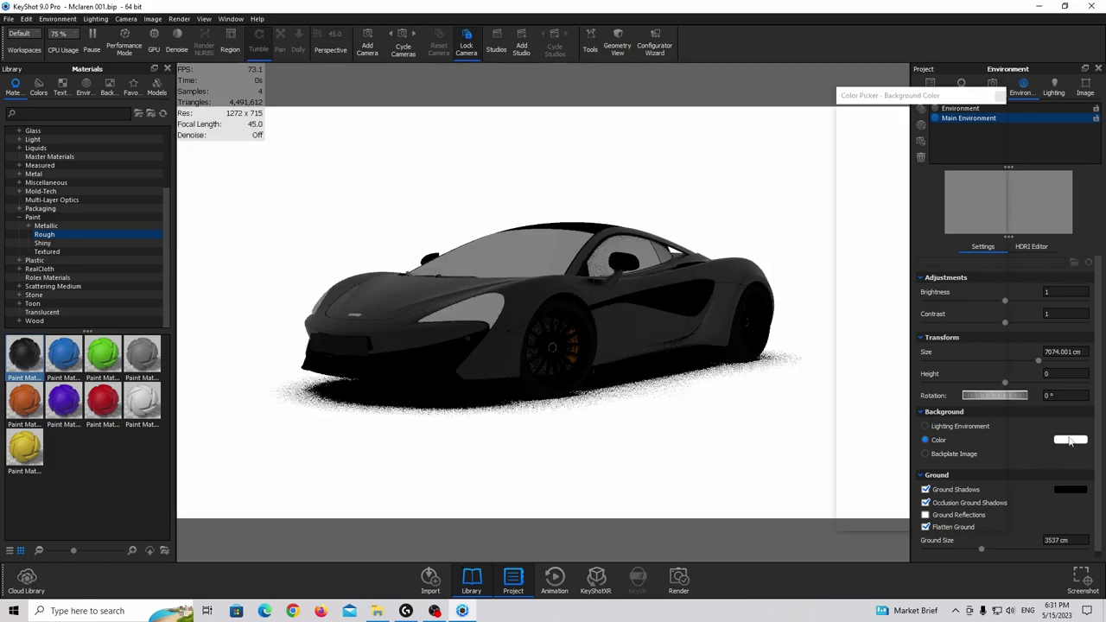
- Set the background to a solid dark grey colour (#262626)
left_click(1070, 440)
left_click_drag(864, 216, 773, 433)
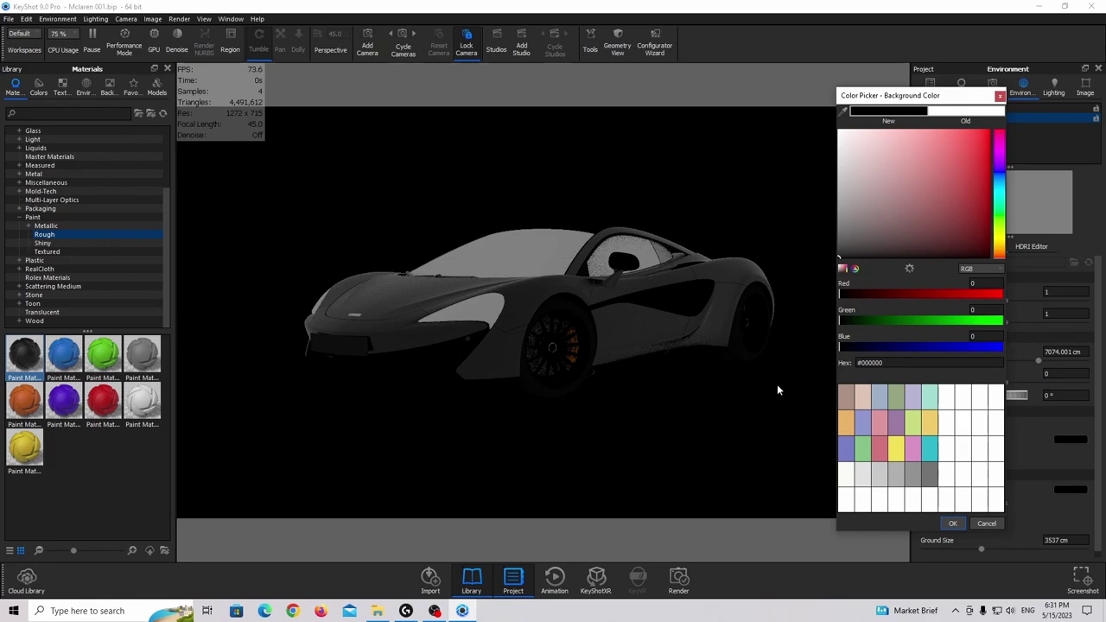
left_click_drag(795, 274, 802, 253)
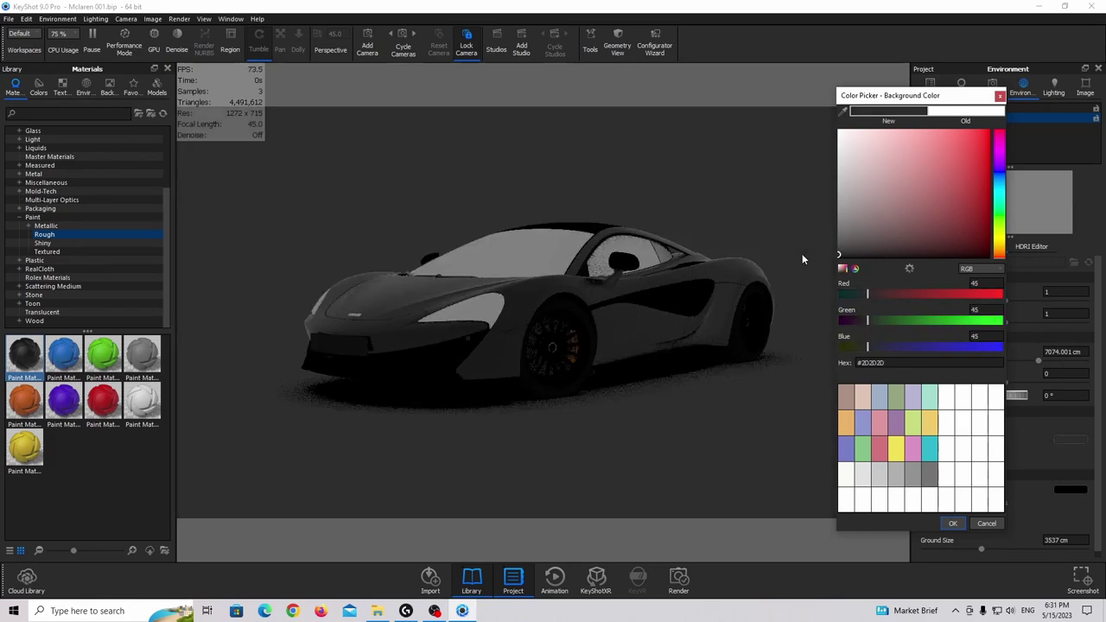
left_click(953, 523)
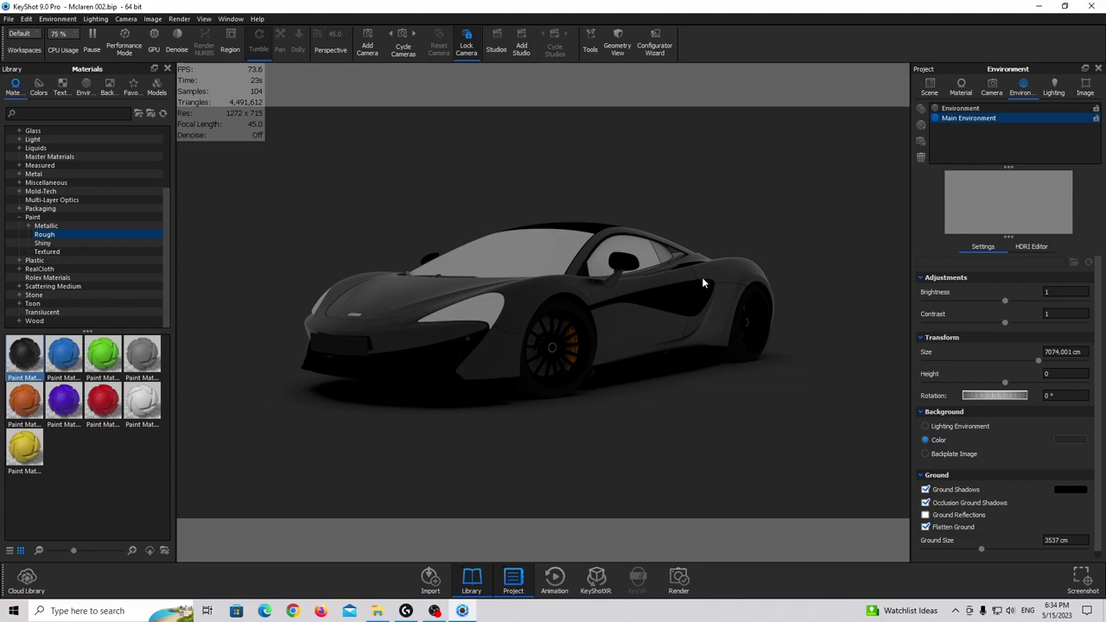
- Set the HDRI Editor resolution to 10000 x 5000
left_click(1028, 247)
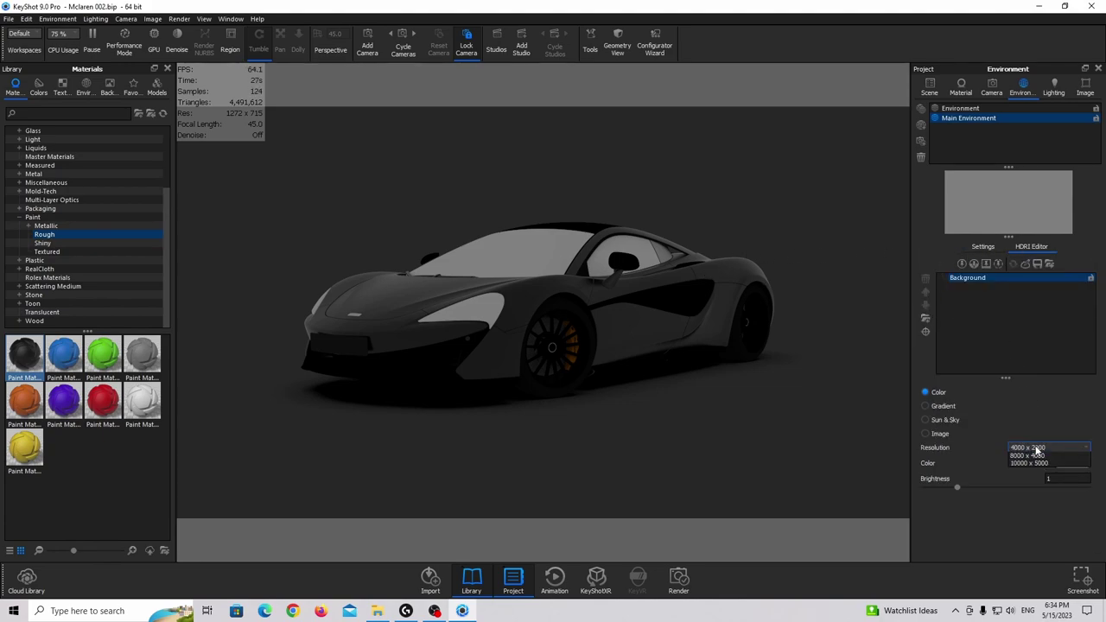
left_click(1036, 448)
left_click(1043, 478)
- Change the HDRI base colour to black
left_click(1071, 464)
left_click_drag(760, 250, 634, 411)
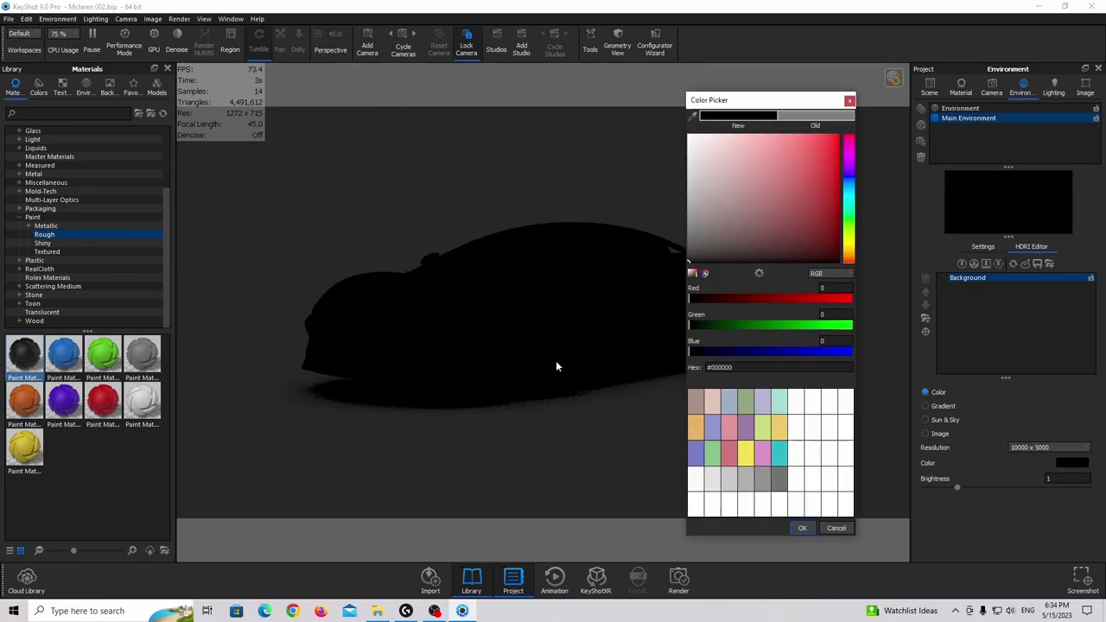
left_click(804, 527)
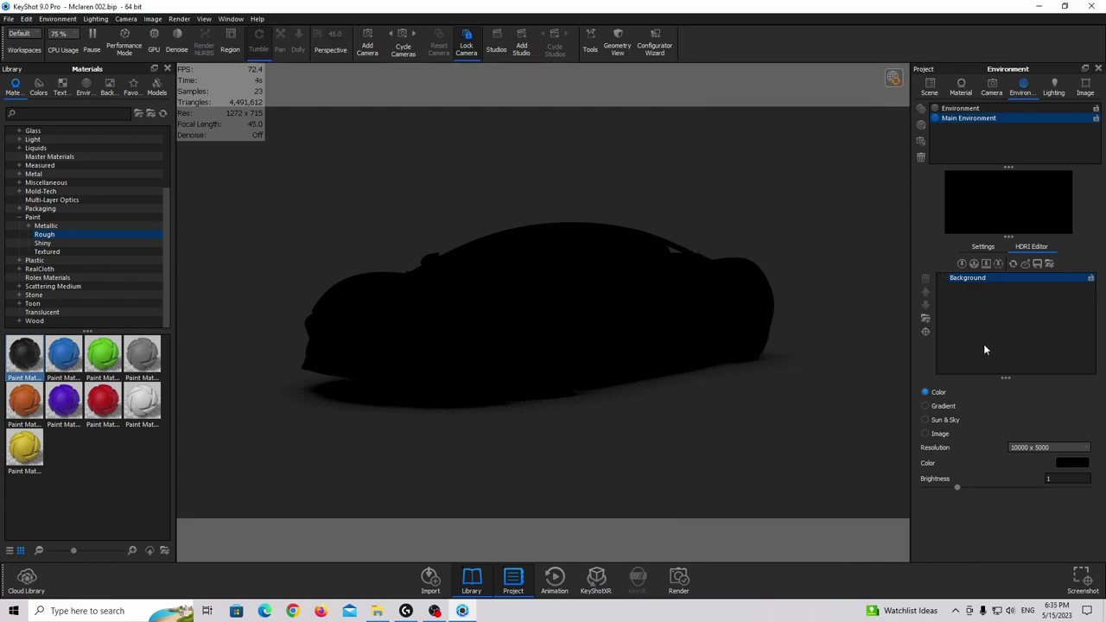
- Add Pin #1, aim it onto the car's front hood by picking the model, and set it to Half
left_click(962, 263)
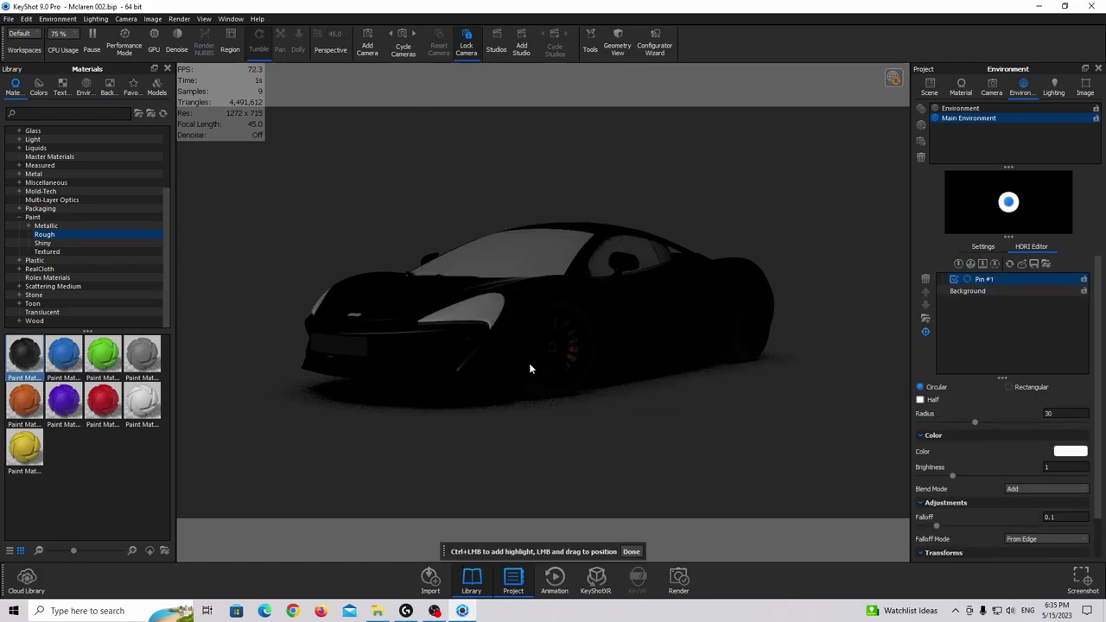
mouse_move(1006, 203)
left_mouse_down()
mouse_move(1002, 183)
mouse_move(1021, 178)
mouse_move(958, 198)
mouse_move(1003, 181)
left_mouse_up()
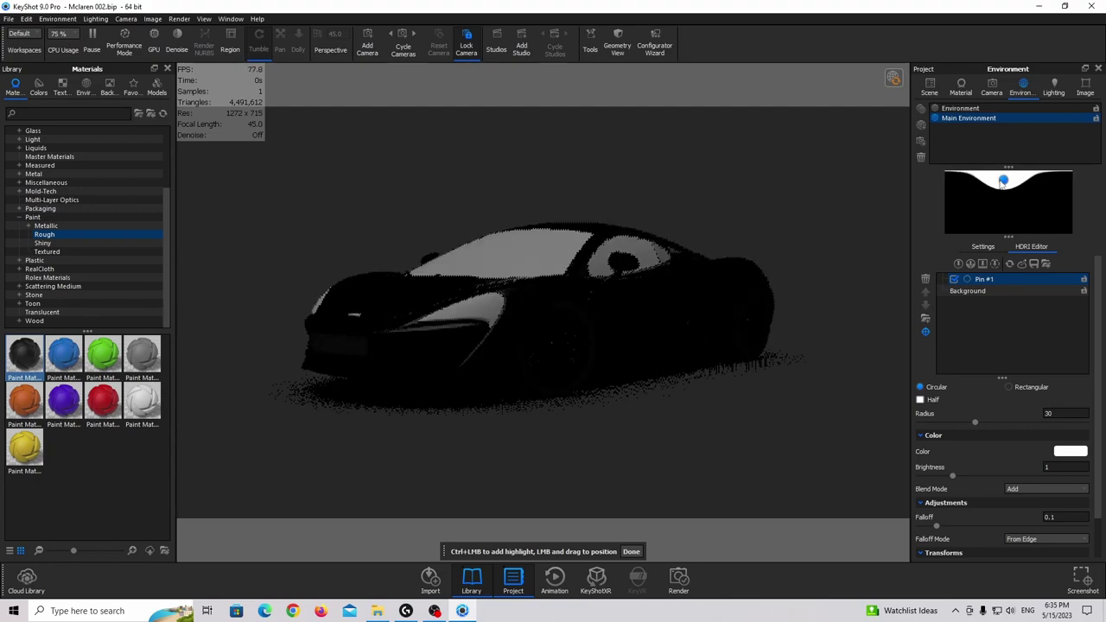
left_click(924, 333)
left_click(655, 281)
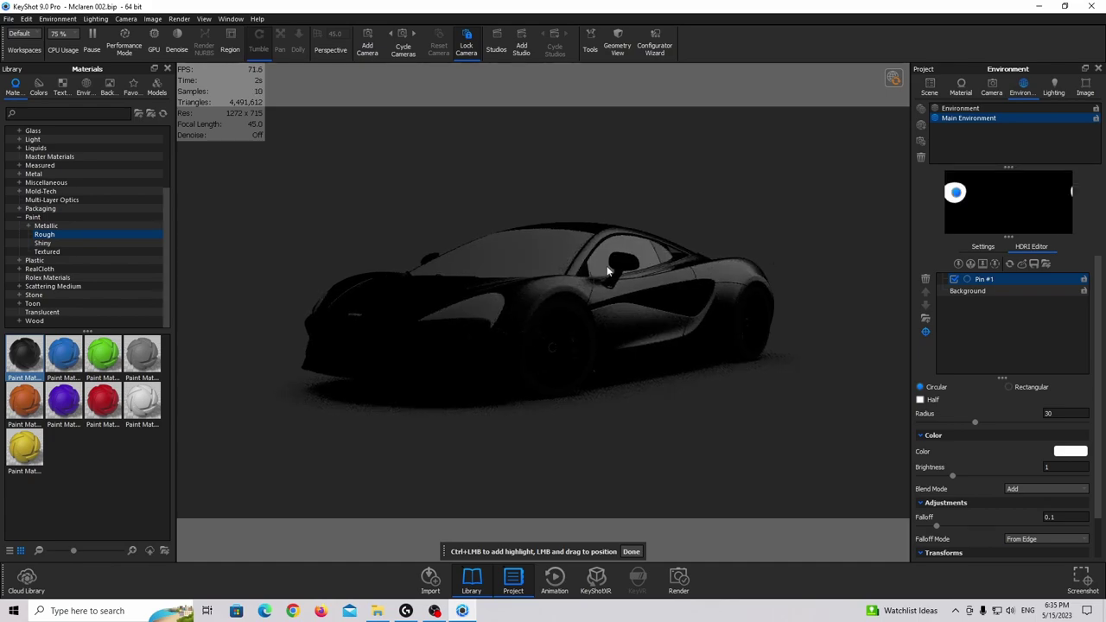
left_click(393, 289)
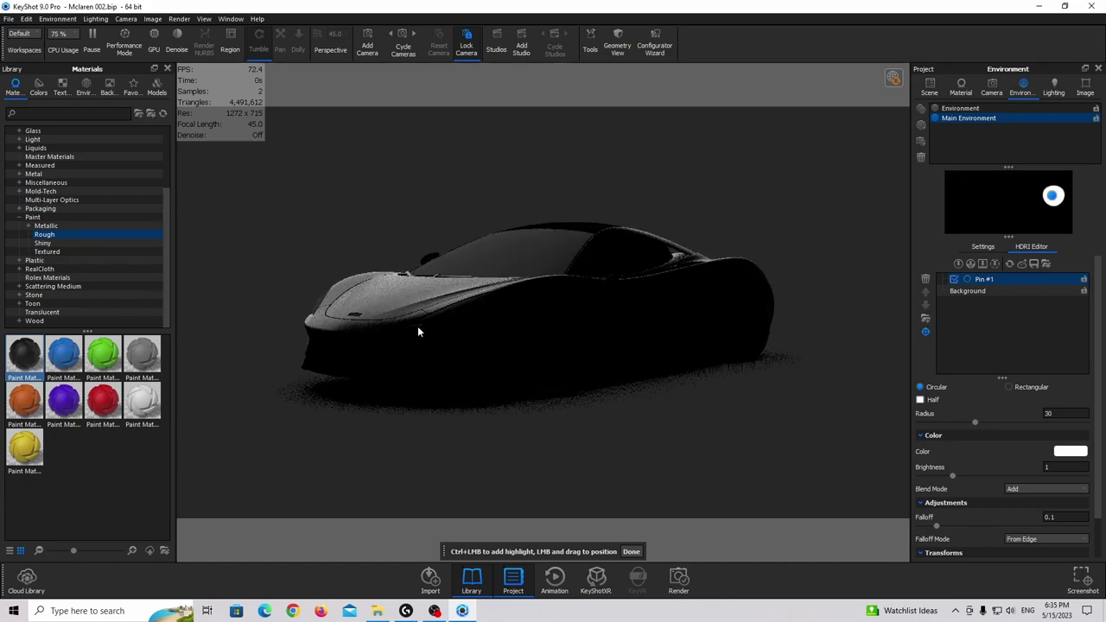
left_click_drag(1054, 199, 1003, 193)
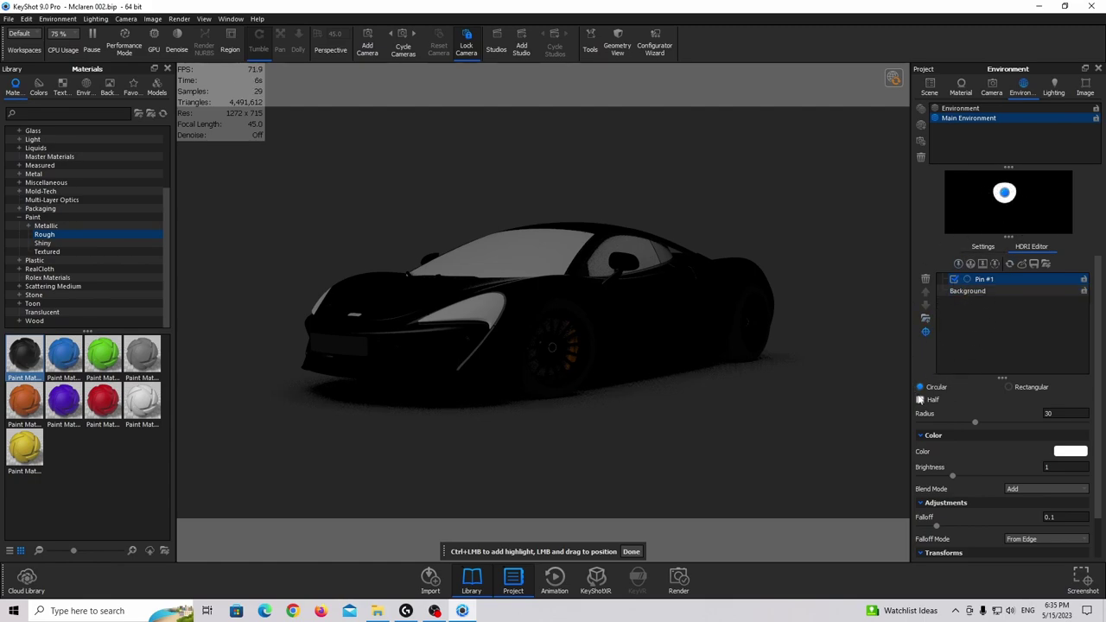
left_click(920, 400)
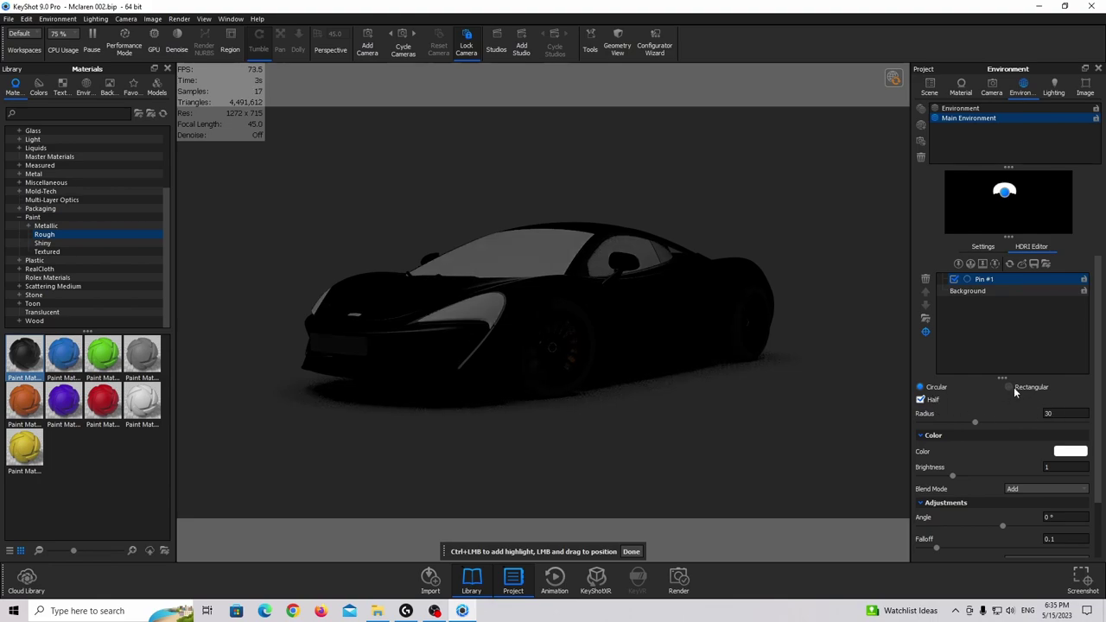
- Switch Pin #1 to Rectangular and set its X size to 80
left_click(1009, 387)
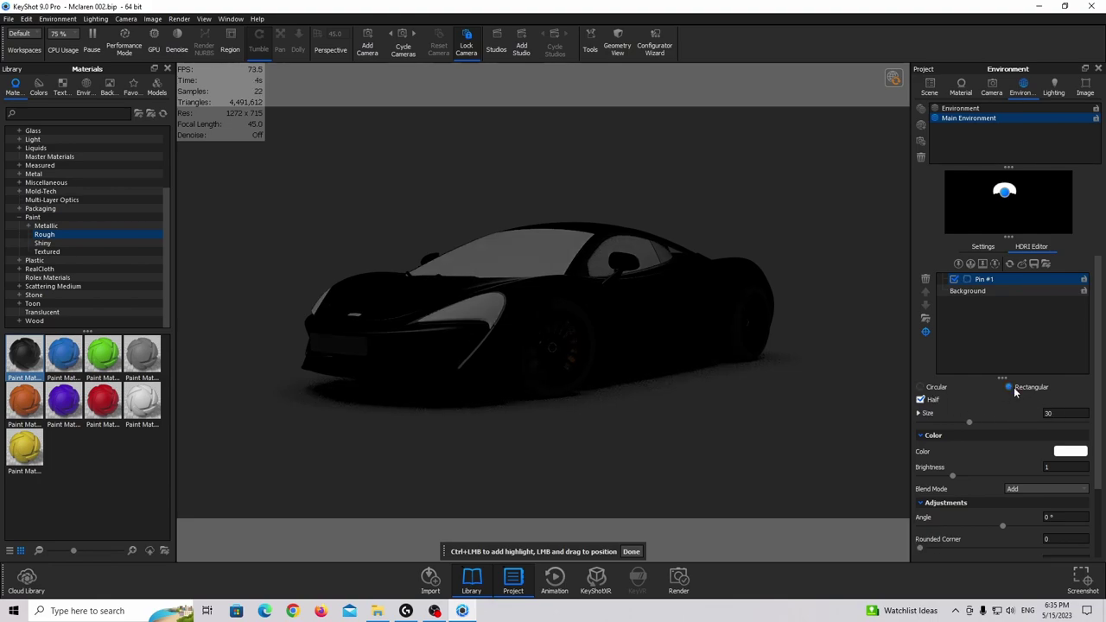
left_click(919, 412)
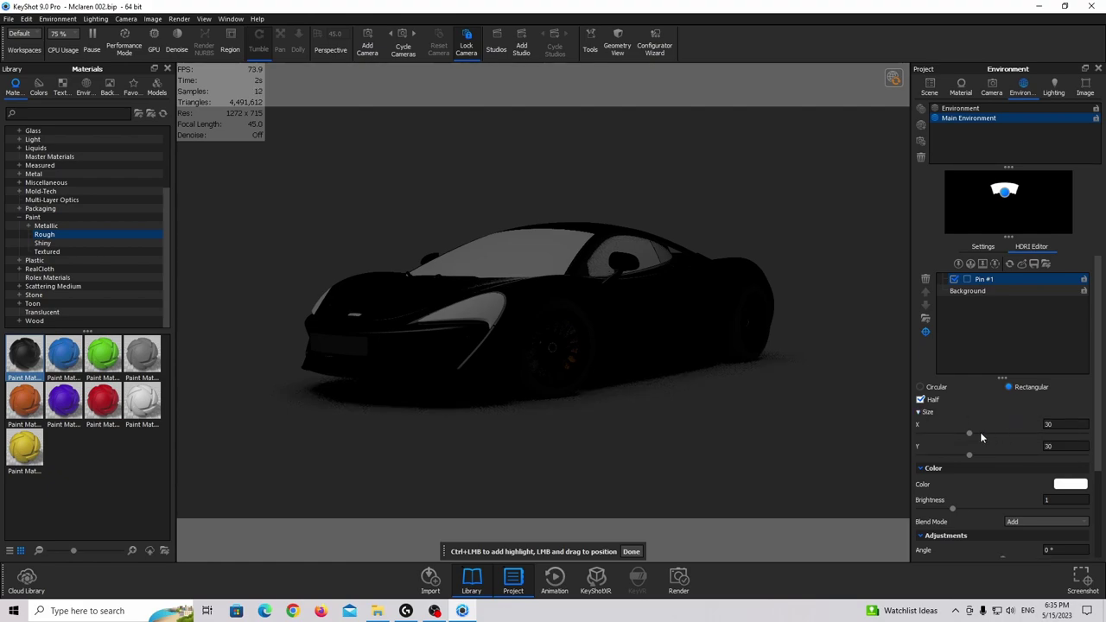
left_click_drag(970, 434, 1028, 435)
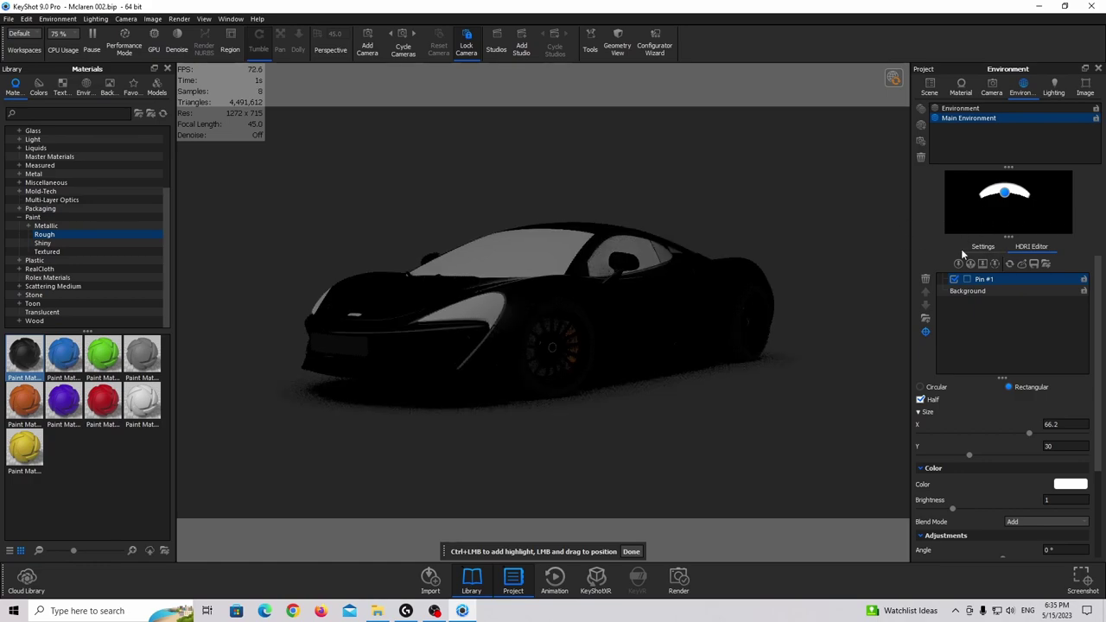
double_click(1058, 424)
type("80")
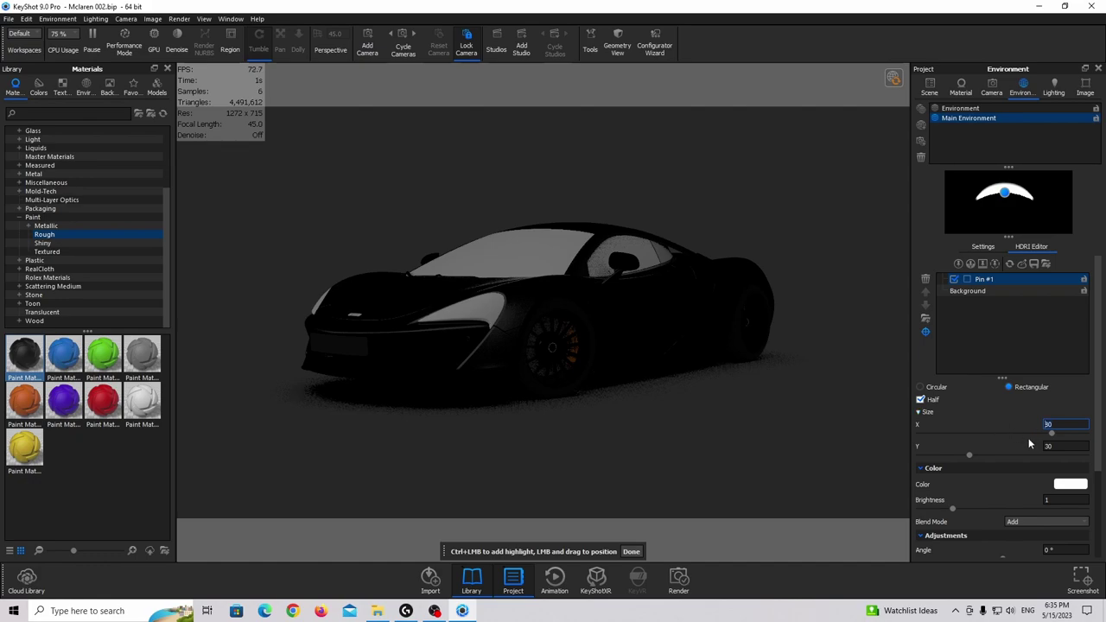
- Set the pin's brightness to 8 and falloff to 1, and untick Half for a full rectangle
double_click(1065, 501)
type("8")
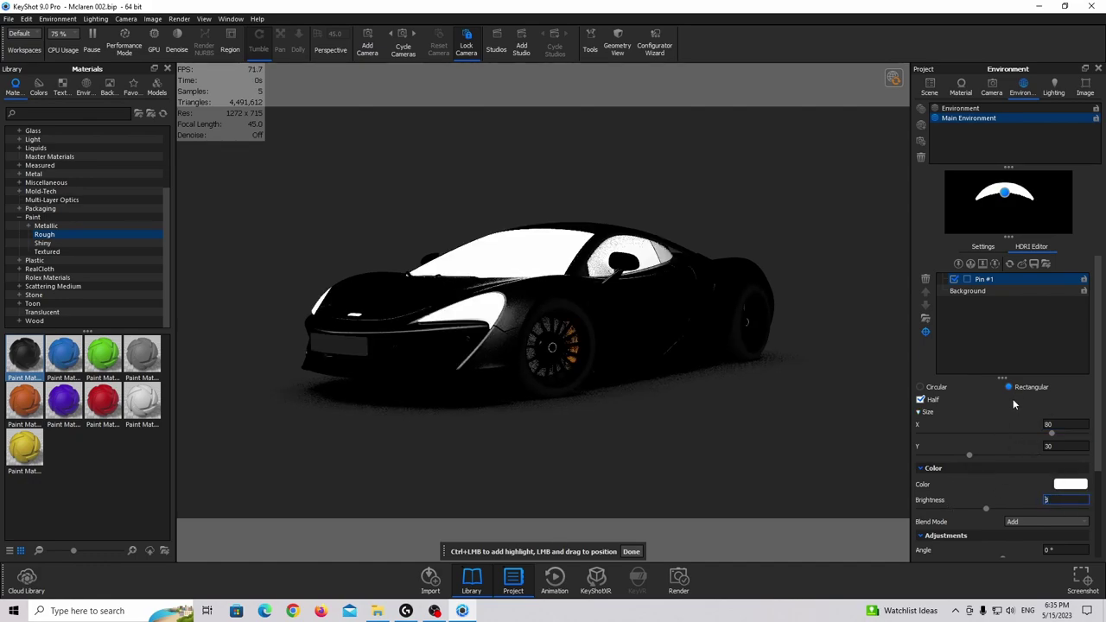
scroll(990, 457, "down", 3)
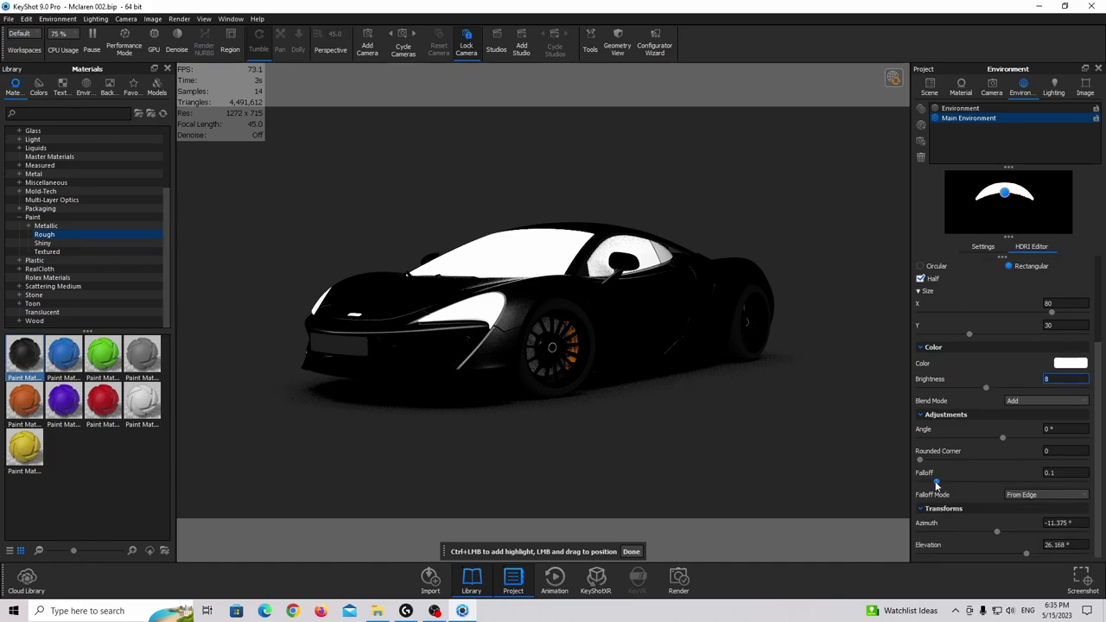
left_click_drag(936, 484, 1069, 481)
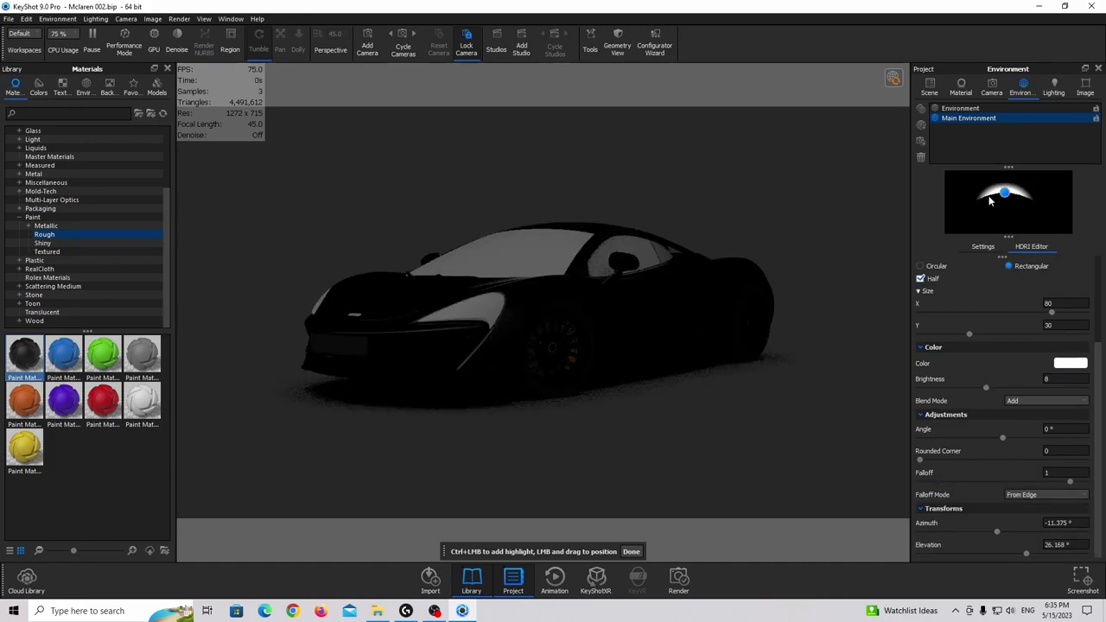
left_click(927, 280)
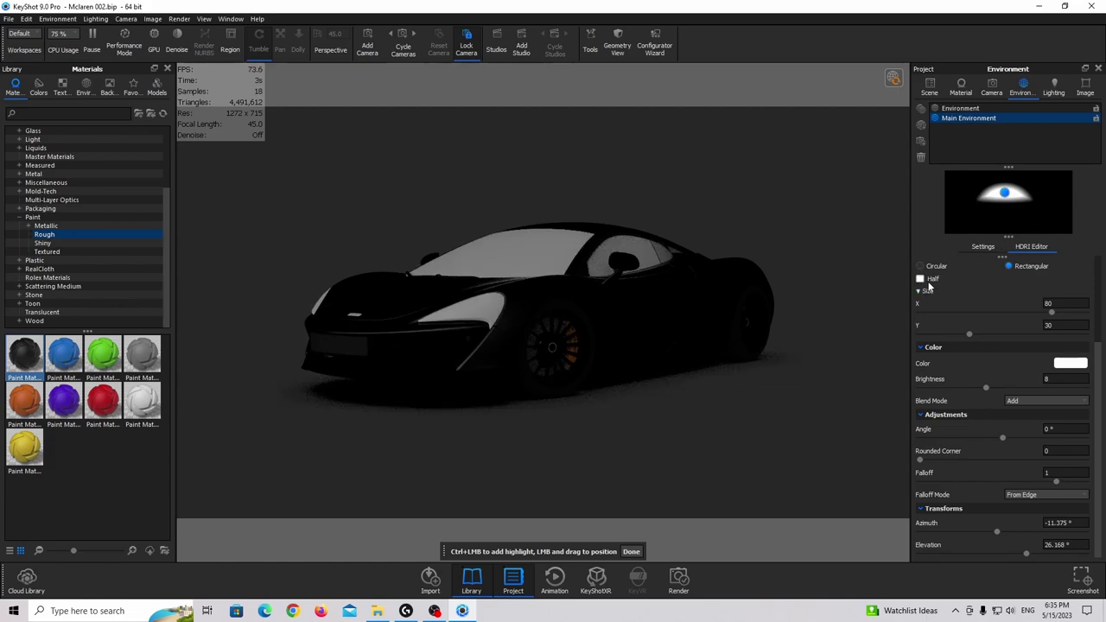
- Make the rectangle half-shaped again at -79.56° azimuth and 21.6° elevation
left_click(922, 279)
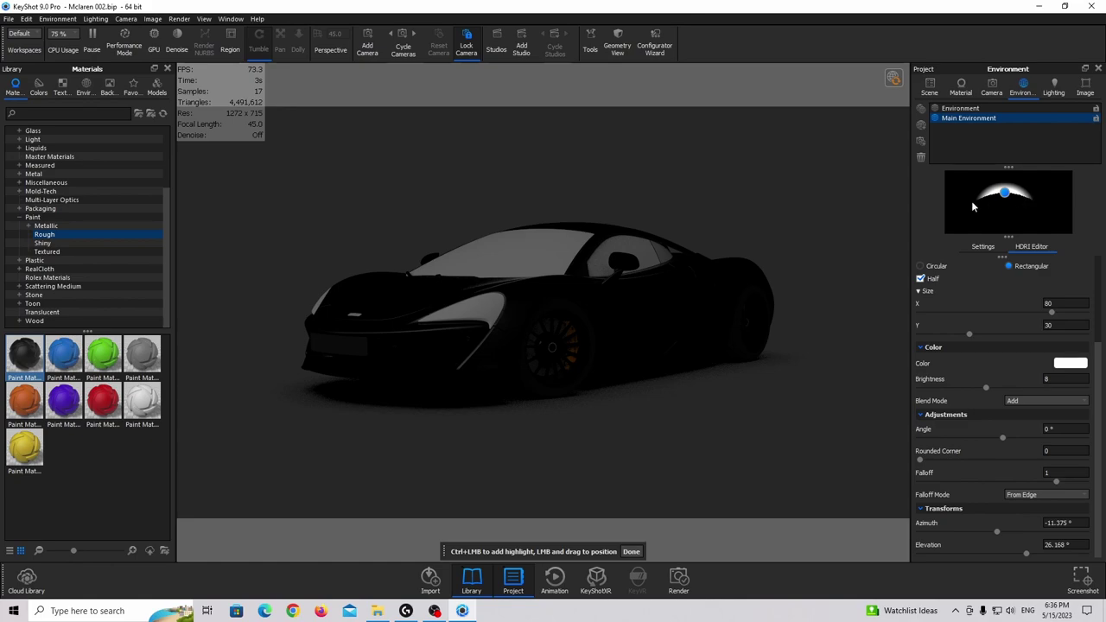
left_click_drag(1004, 193, 955, 196)
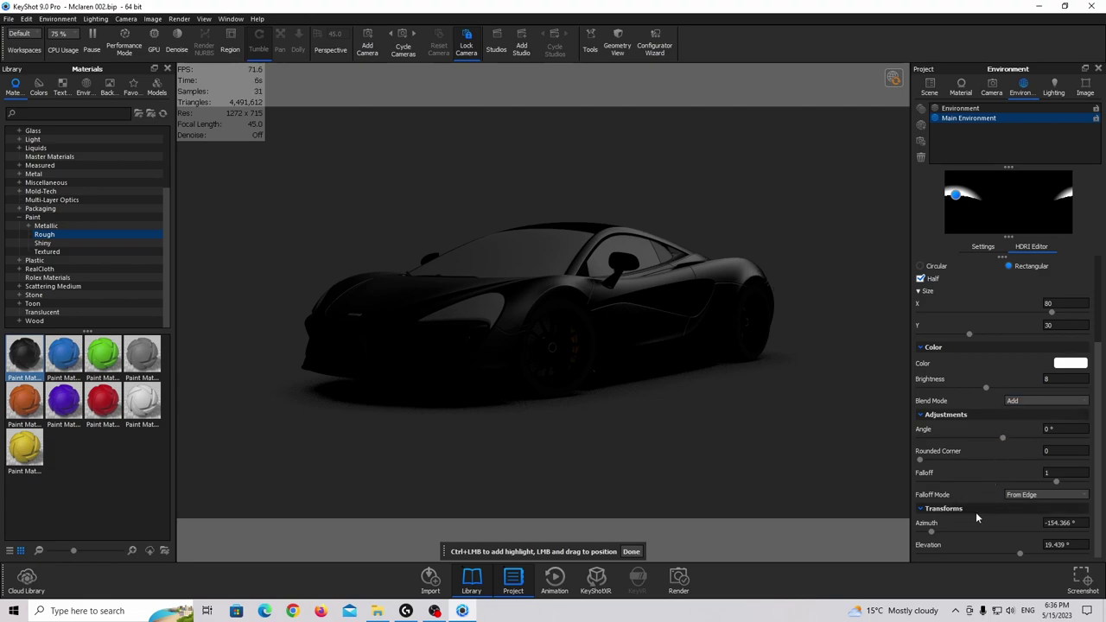
left_click_drag(933, 536, 951, 532)
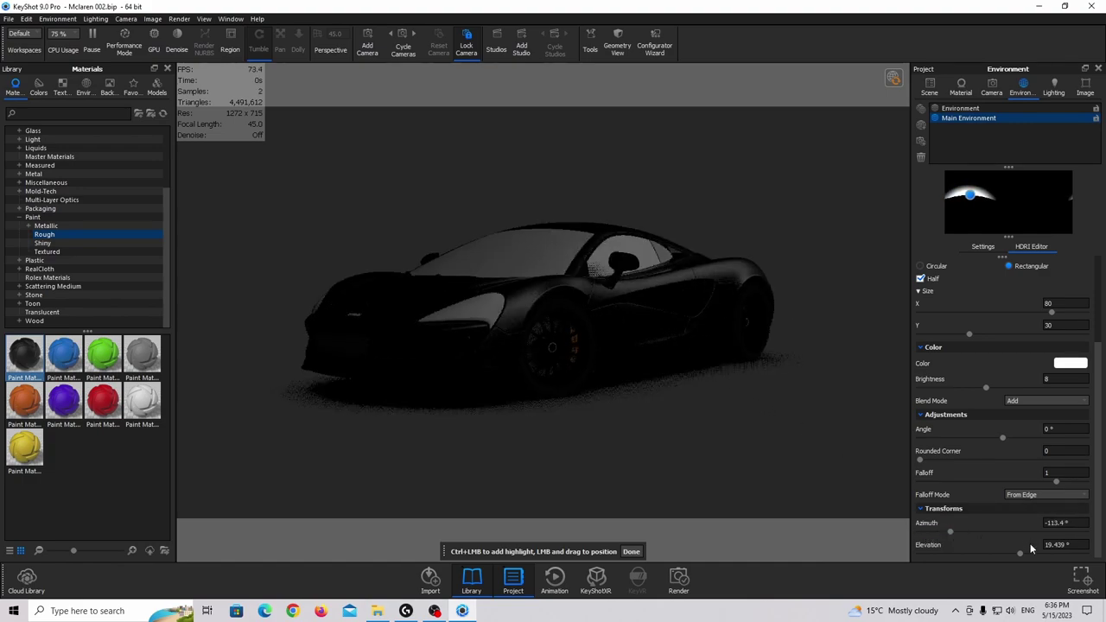
mouse_move(1021, 550)
left_mouse_down()
mouse_move(1003, 553)
mouse_move(1022, 551)
left_mouse_up()
left_click_drag(955, 532, 971, 532)
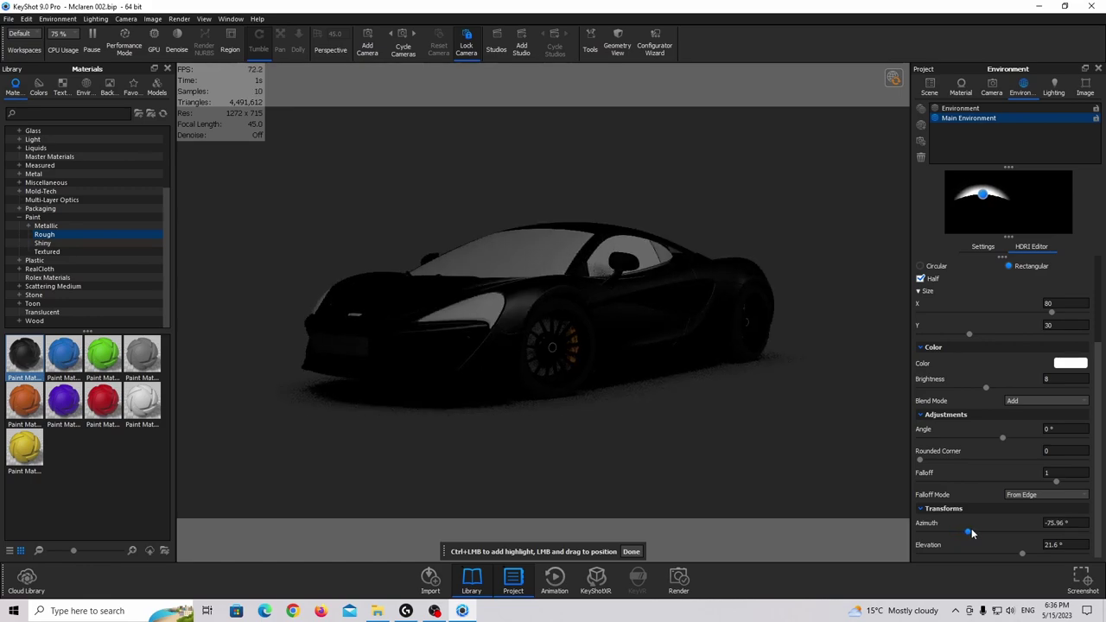
left_click_drag(971, 532, 969, 532)
- Duplicate the highlight and place the copy just below the first one
right_click(984, 198)
left_click(990, 207)
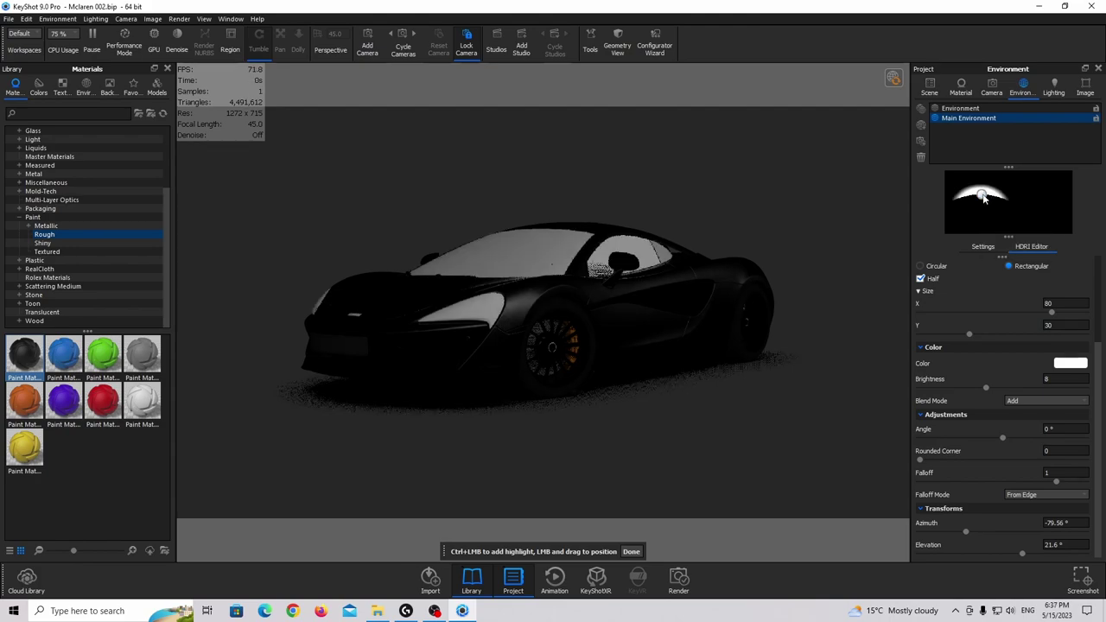
left_click_drag(983, 197, 984, 216)
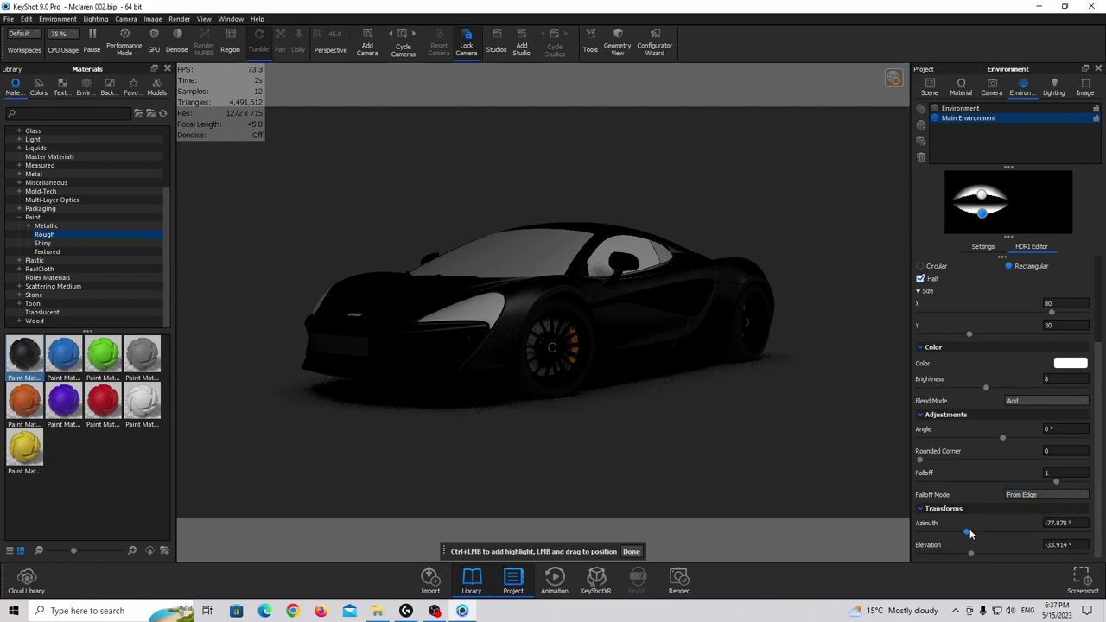
left_click_drag(969, 534, 969, 534)
left_click_drag(974, 554, 987, 544)
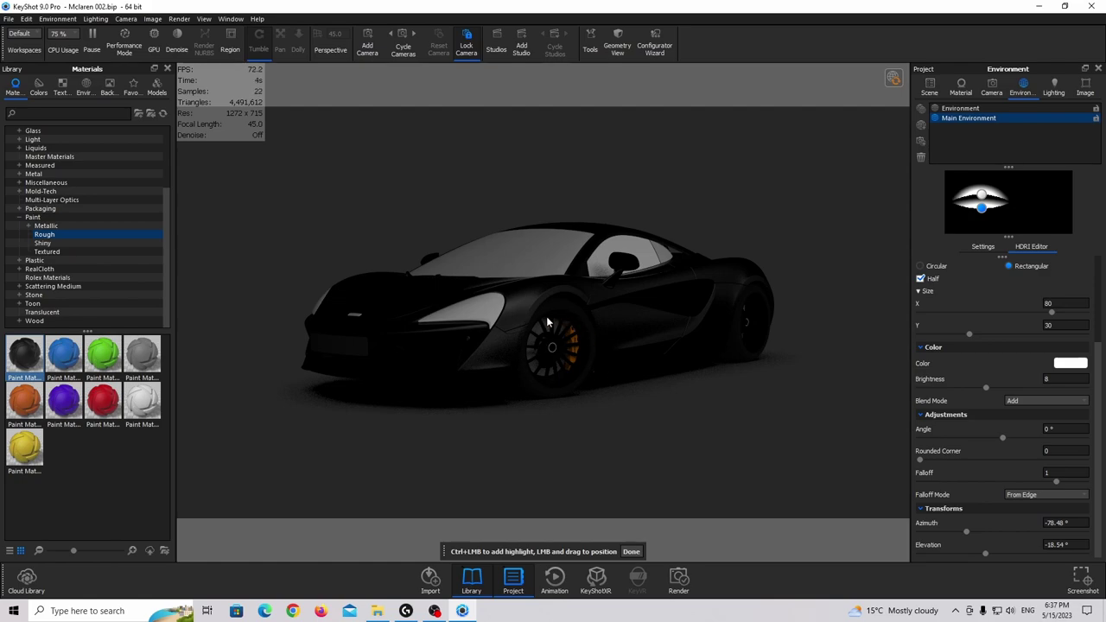
- Make another copy full-shape at brightness 1, near 170° azimuth and -3.4° elevation
left_click_drag(980, 214, 1026, 222)
left_click(930, 278)
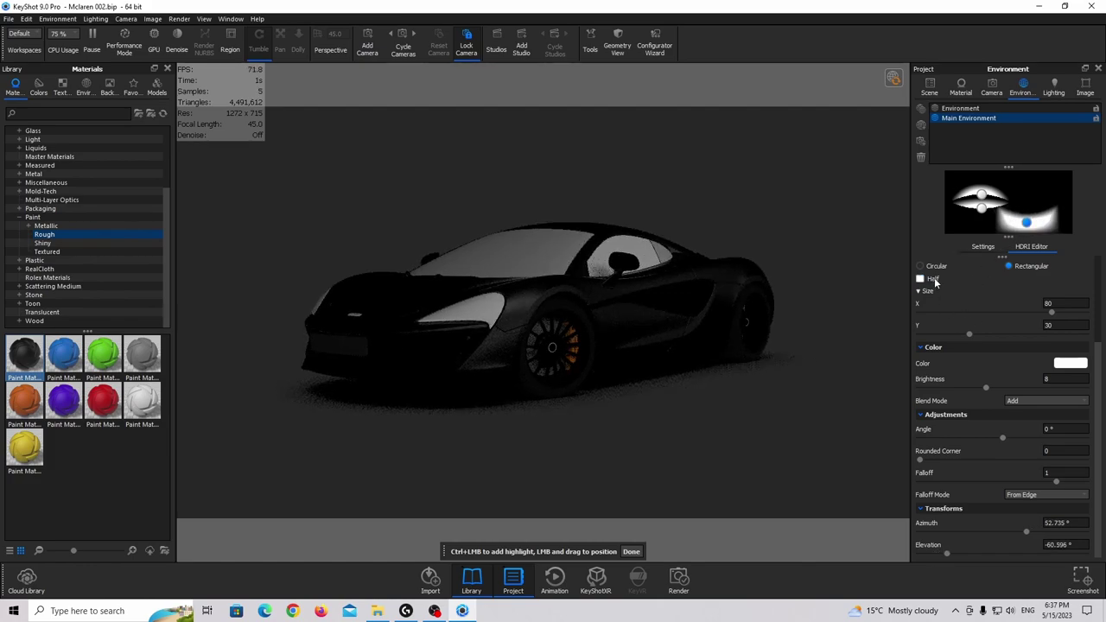
left_click_drag(1026, 227, 1069, 208)
double_click(1076, 381)
type("1")
key("ctrl+z")
key("ctrl+z")
key("ctrl+z")
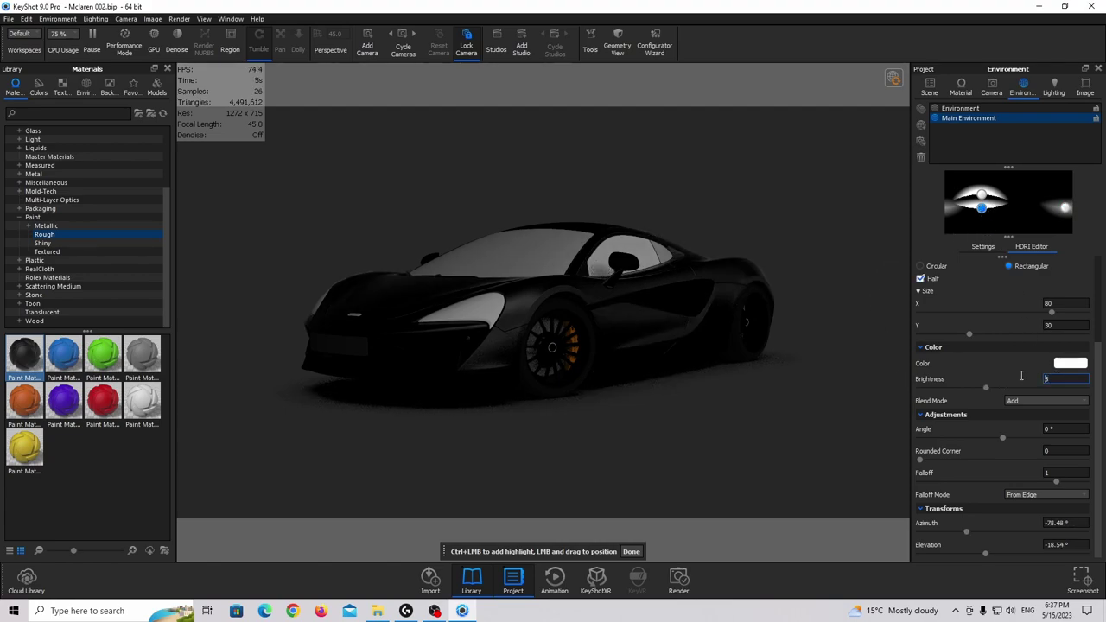
type("2")
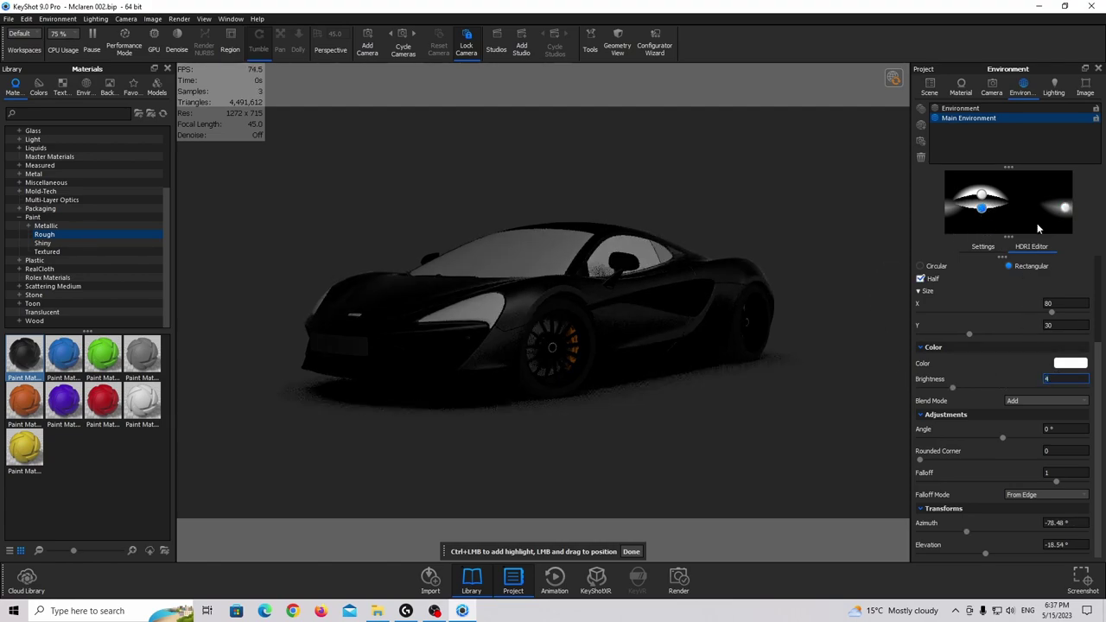
mouse_move(1065, 213)
left_mouse_down()
mouse_move(1050, 208)
mouse_move(1060, 178)
mouse_move(1067, 203)
left_mouse_up()
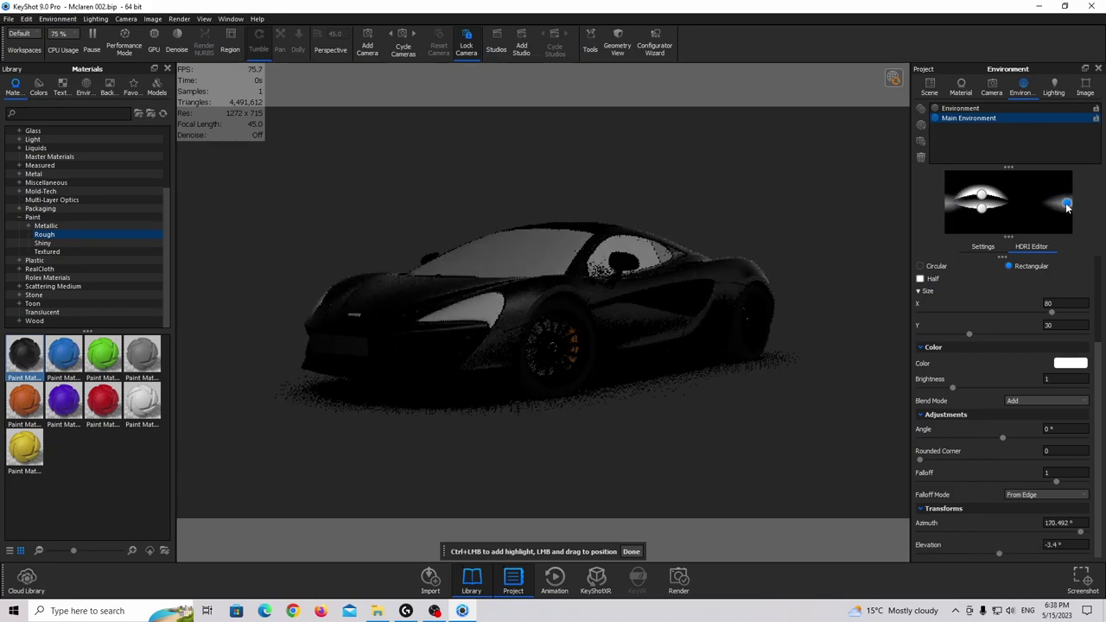
- Adjust the right-side highlight's azimuth and raise its elevation
left_click(1061, 522)
mouse_move(1078, 533)
left_mouse_down()
mouse_move(1036, 531)
mouse_move(1079, 537)
left_mouse_up()
mouse_move(999, 557)
left_mouse_down()
mouse_move(1022, 555)
mouse_move(987, 553)
left_mouse_up()
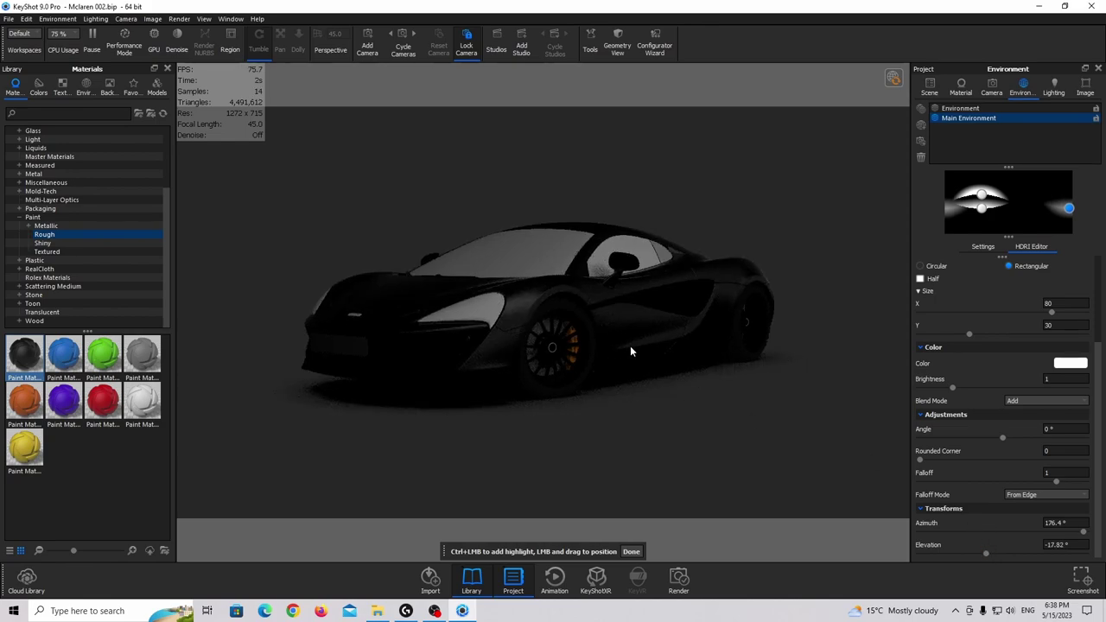
- Duplicate the centre highlight, give the copy brightness 5, and move it overhead
right_click(981, 208)
left_click(1002, 227)
left_click_drag(981, 206, 1068, 196)
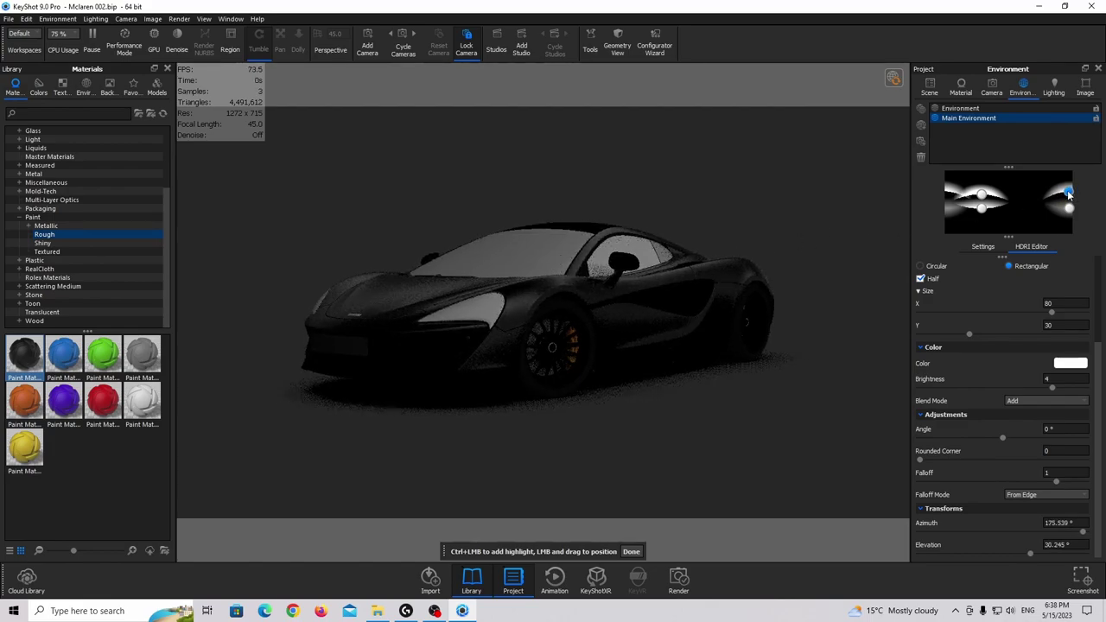
left_click_drag(1069, 194, 1065, 198)
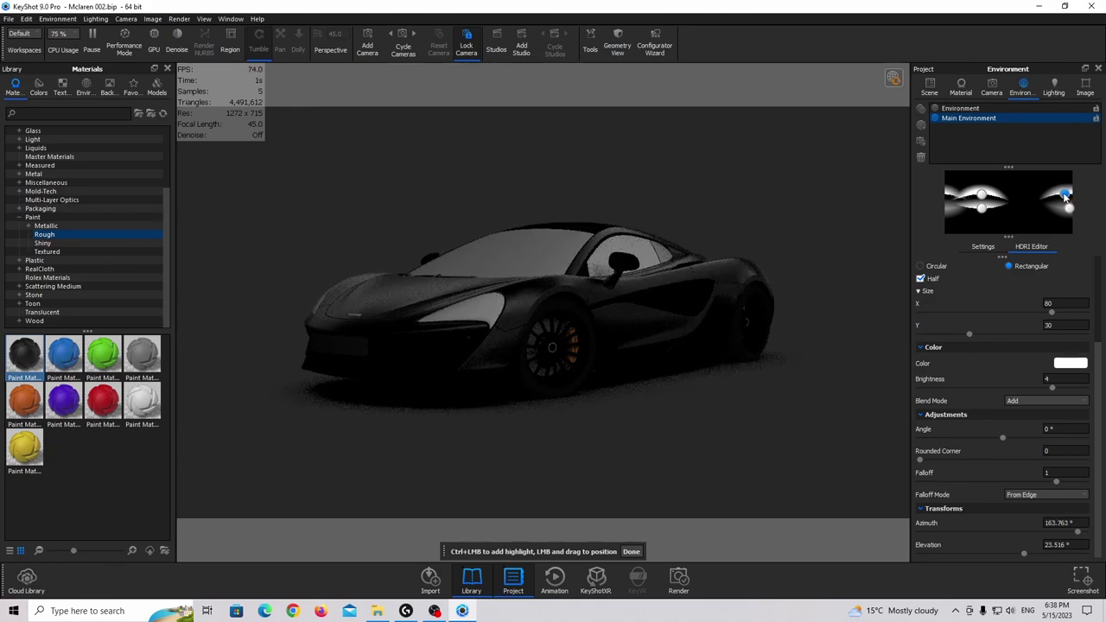
double_click(1063, 377)
type("5")
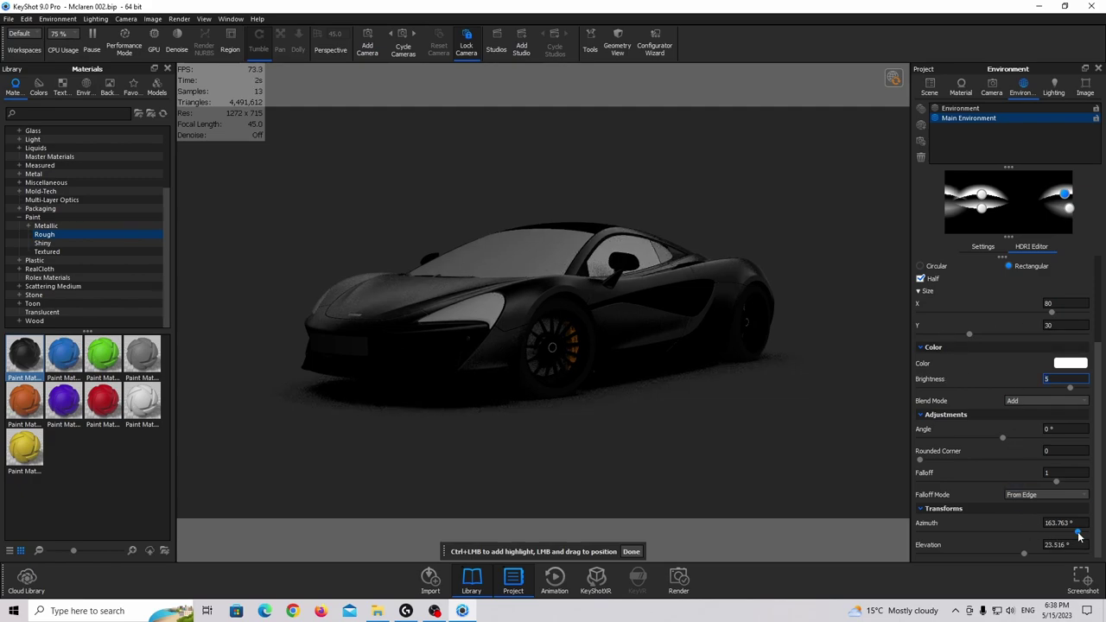
left_click_drag(1078, 536, 1015, 558)
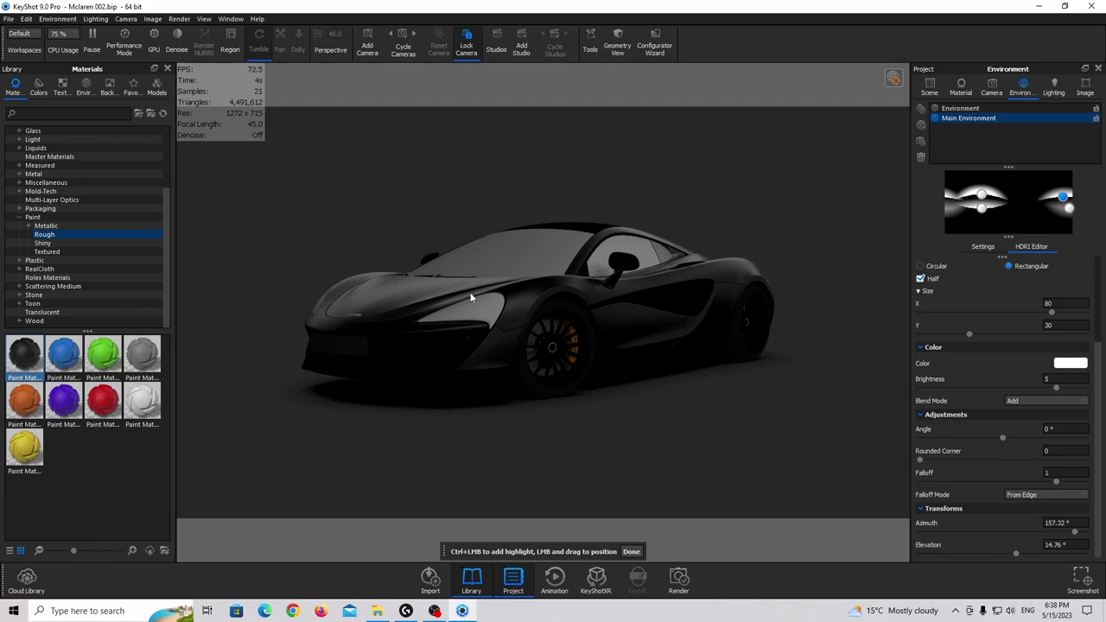
left_click_drag(1062, 199, 1010, 182)
- Position Pin #5 near the top at -13.32° azimuth and 61.74° elevation
left_click(1002, 256)
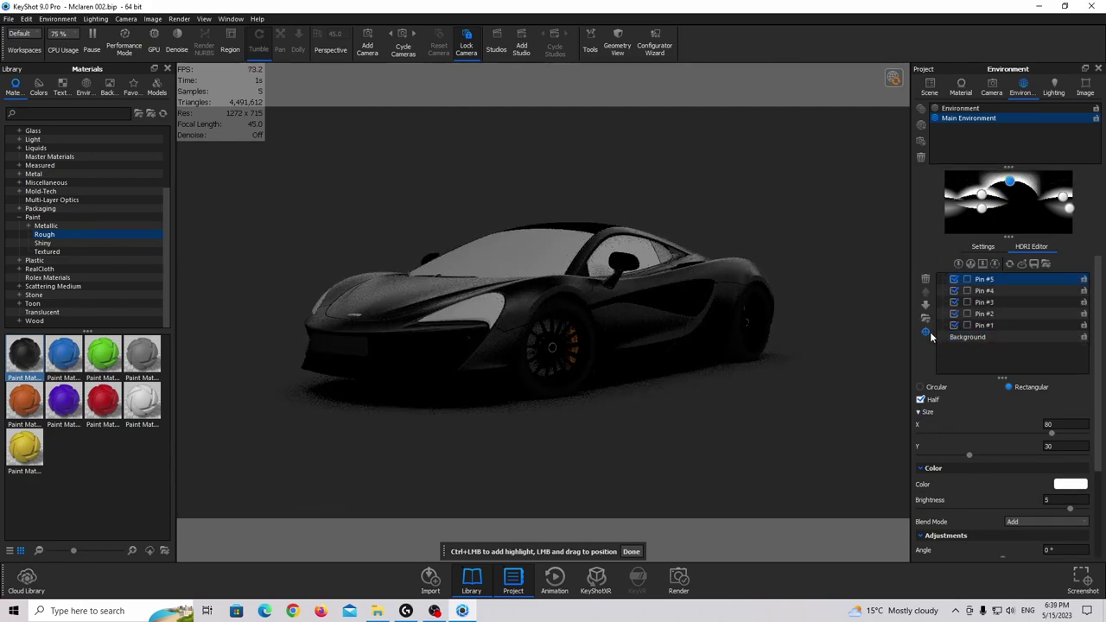
left_click(605, 231, "ctrl")
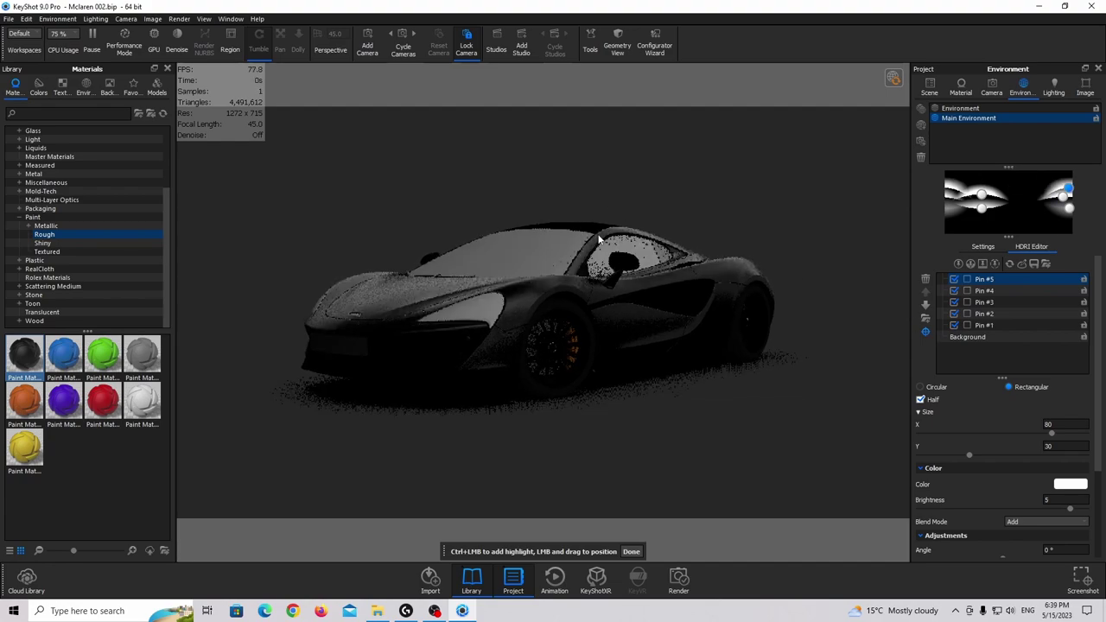
left_click_drag(600, 249, 573, 261)
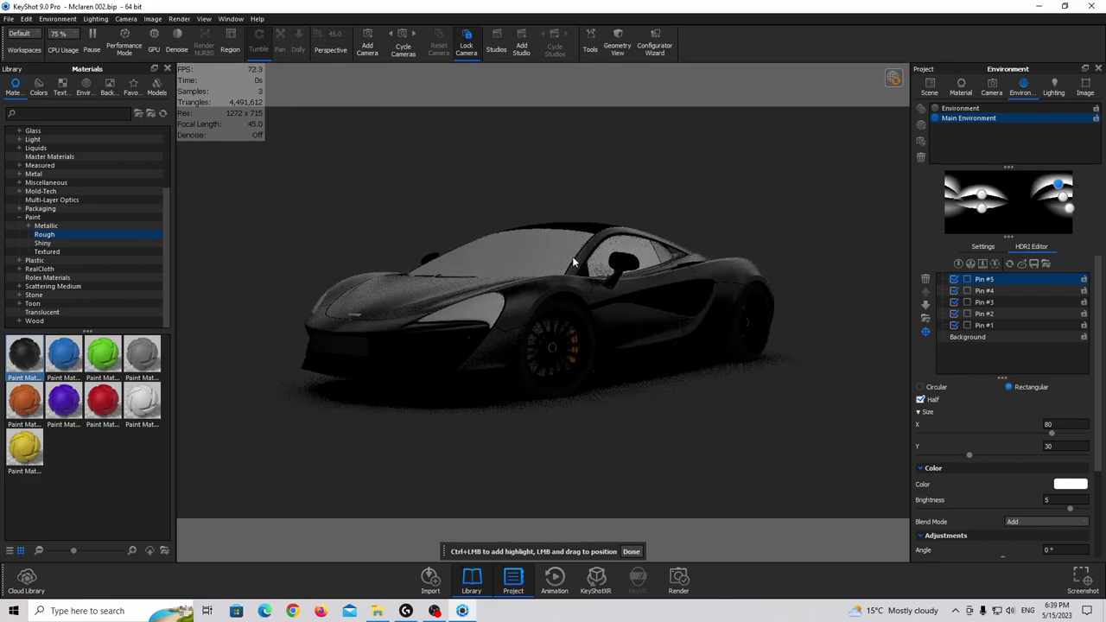
left_click_drag(640, 253, 675, 248)
left_click_drag(502, 245, 609, 259)
left_click_drag(1052, 187, 988, 177)
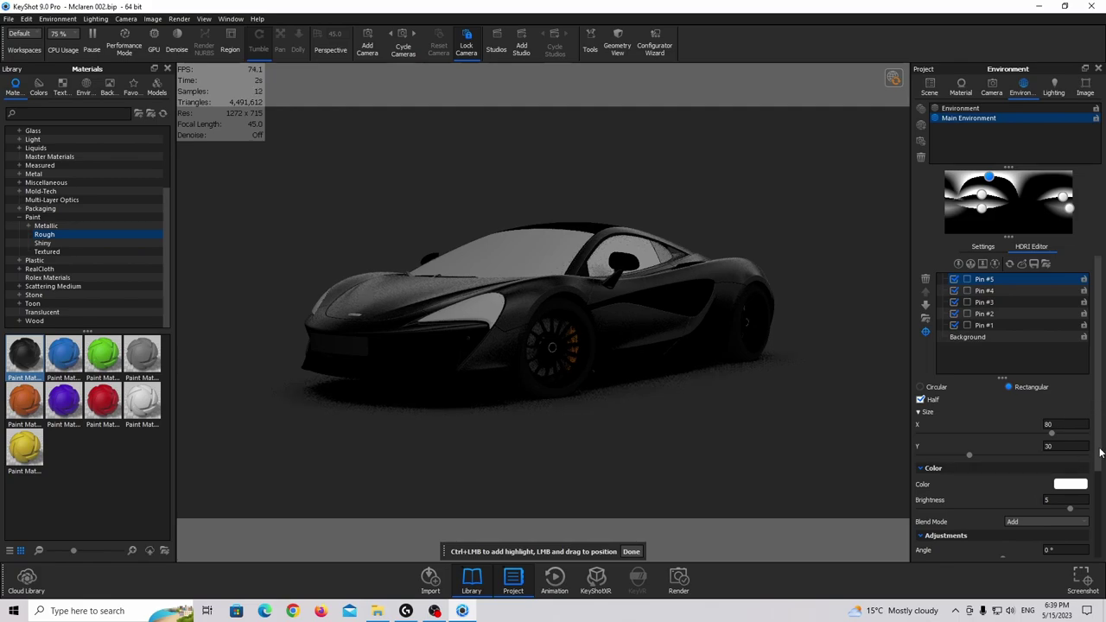
scroll(1100, 455, "down", 5)
mouse_move(977, 531)
left_mouse_down()
mouse_move(965, 532)
mouse_move(1017, 531)
mouse_move(997, 525)
left_mouse_up()
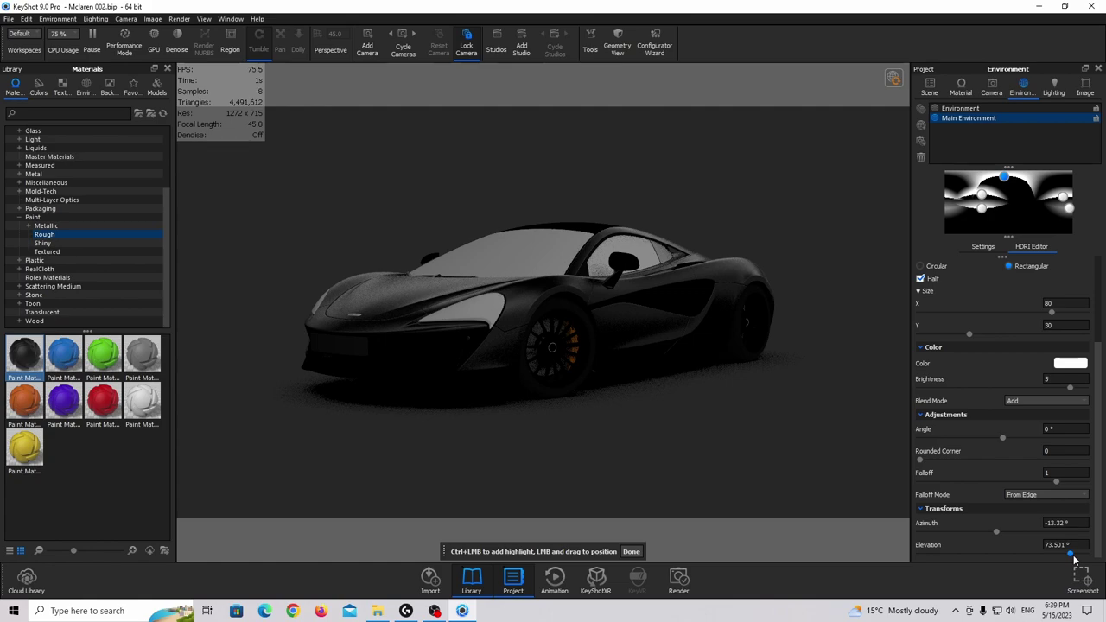
left_click_drag(1074, 560, 1063, 558)
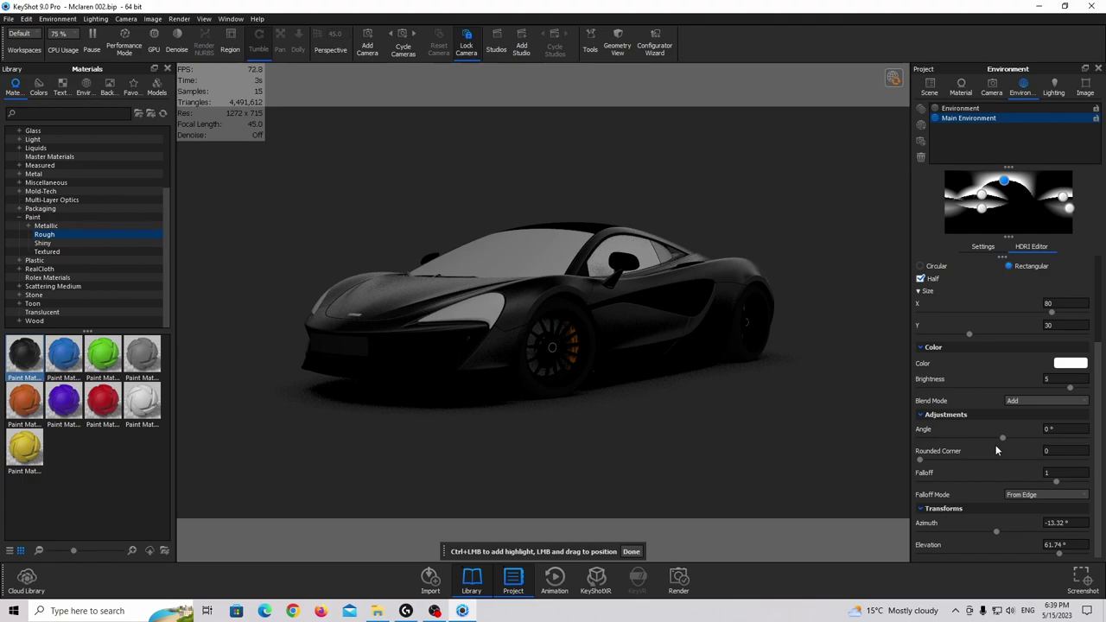
left_click(1002, 257)
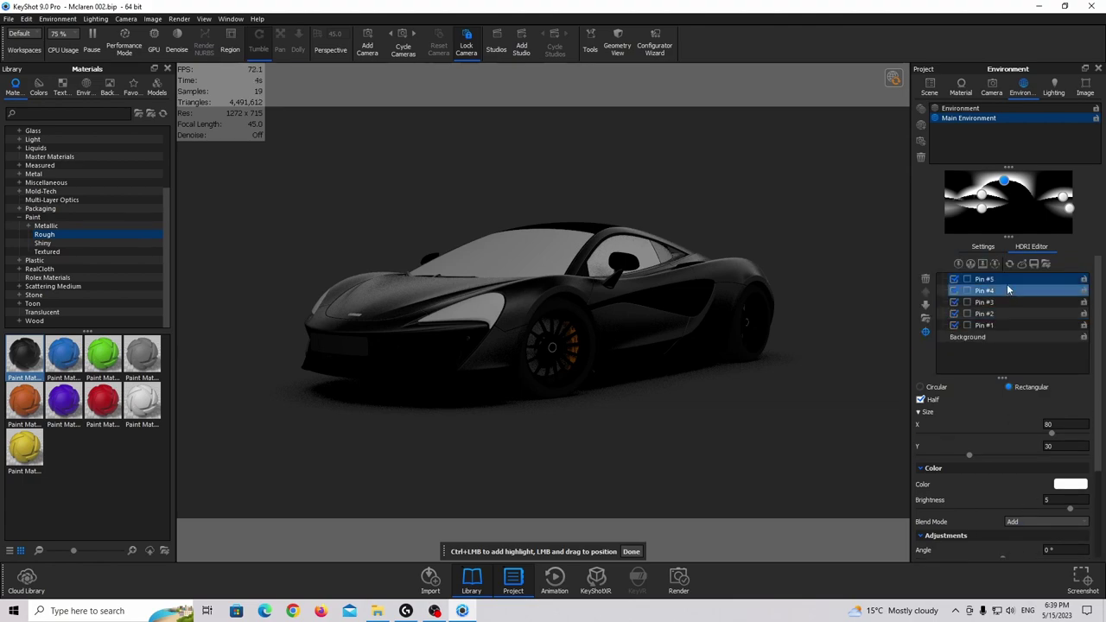
- Add a new rectangular pin with falloff 1 and rounded corner 1
left_click(959, 265)
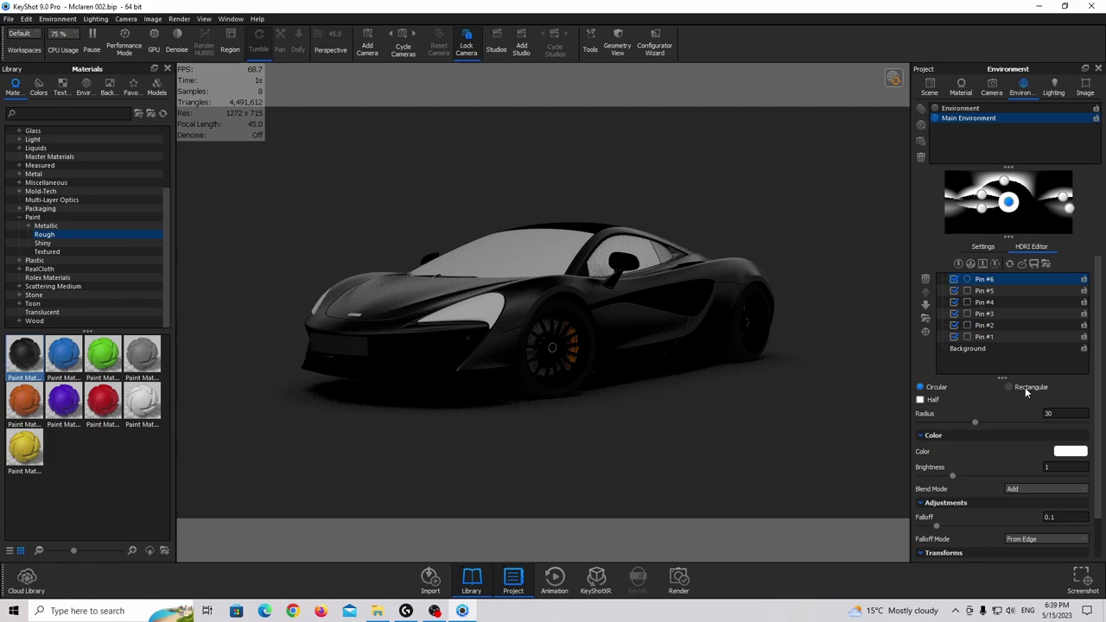
left_click(1026, 388)
left_click(919, 413)
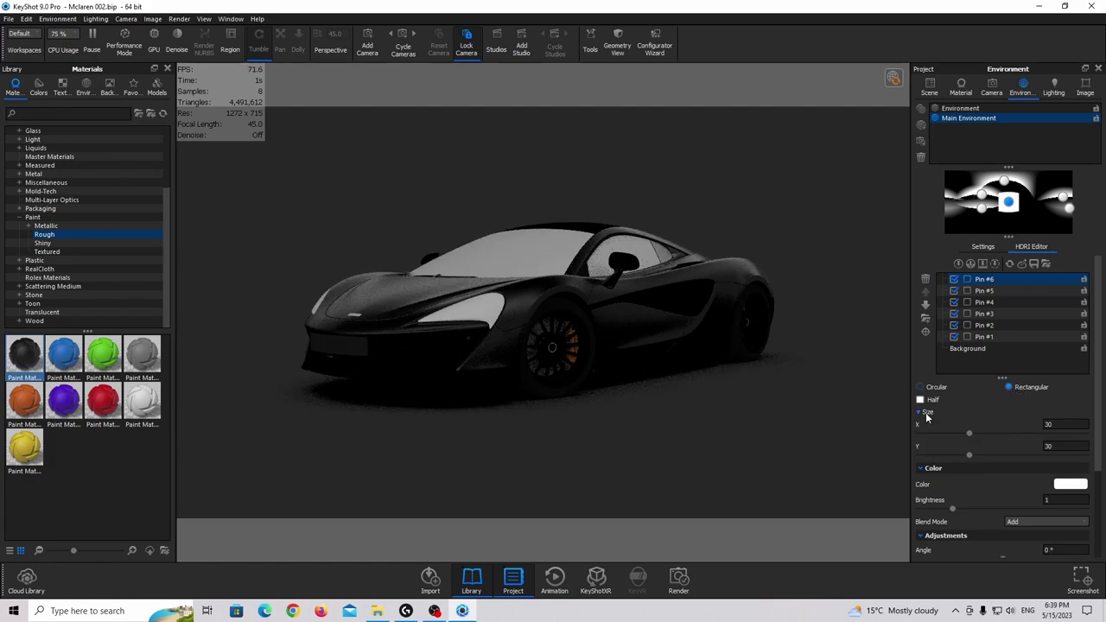
scroll(1102, 432, "down", 3)
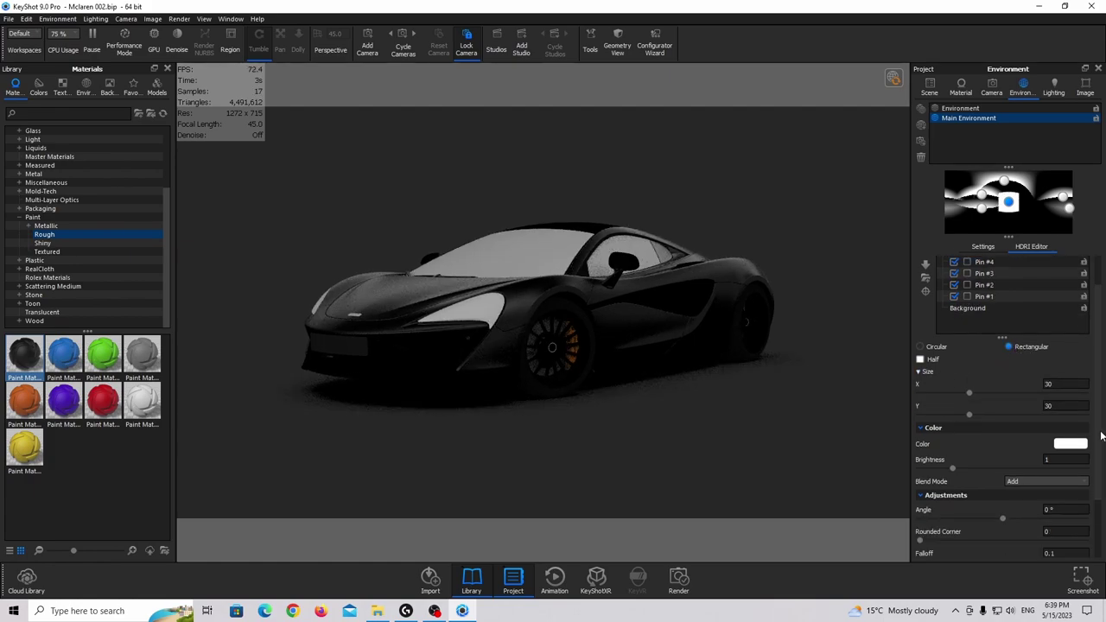
scroll(1104, 471, "down", 2)
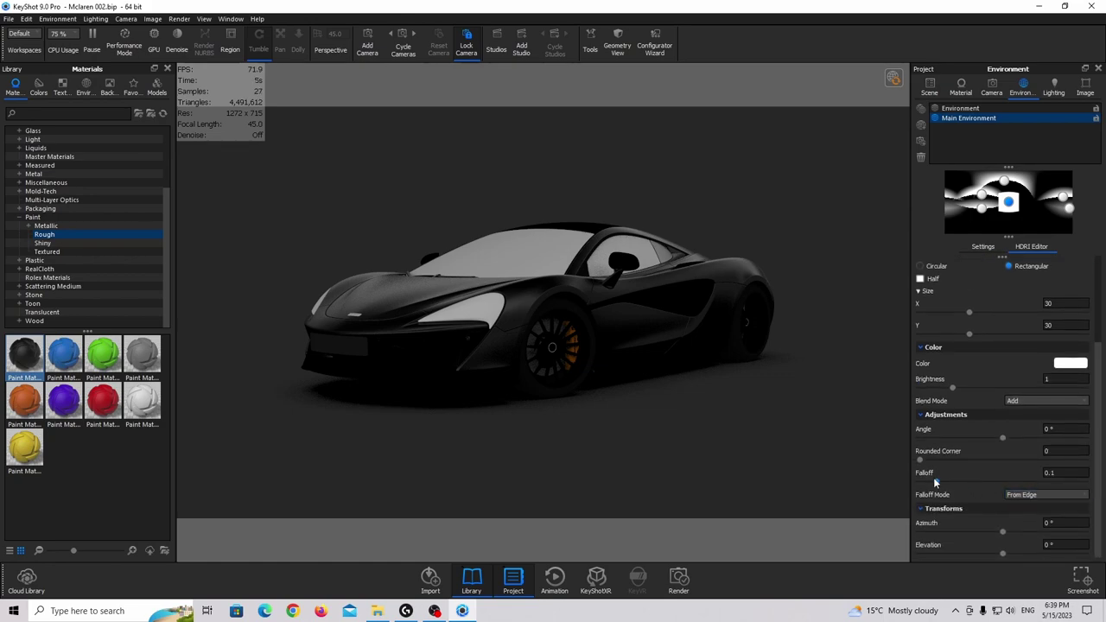
left_click_drag(936, 481, 1085, 482)
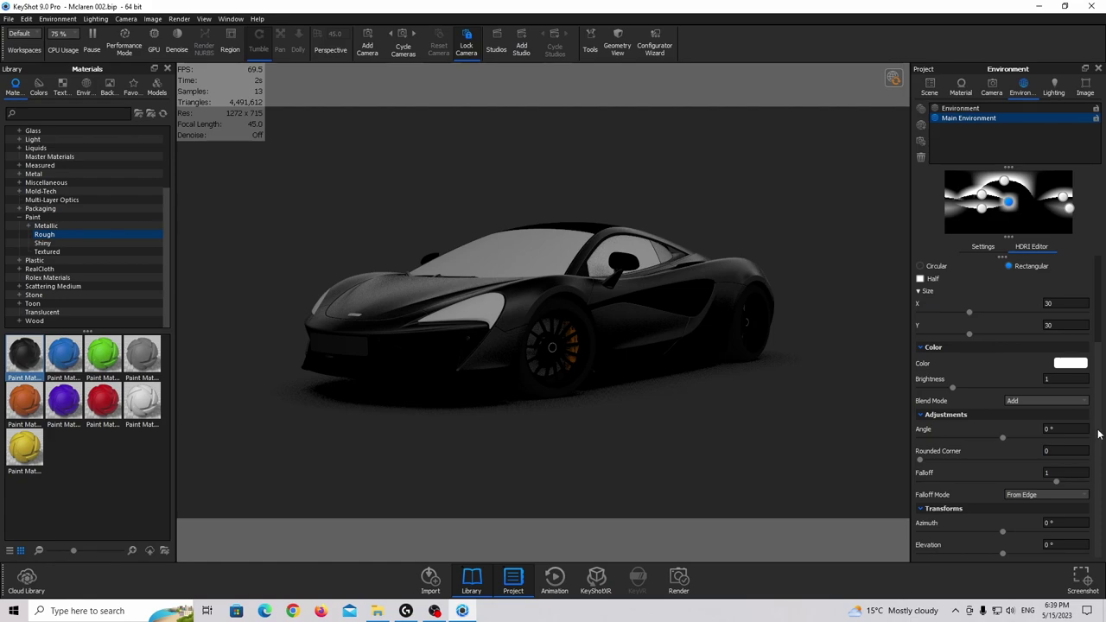
left_click_drag(921, 463, 1066, 461)
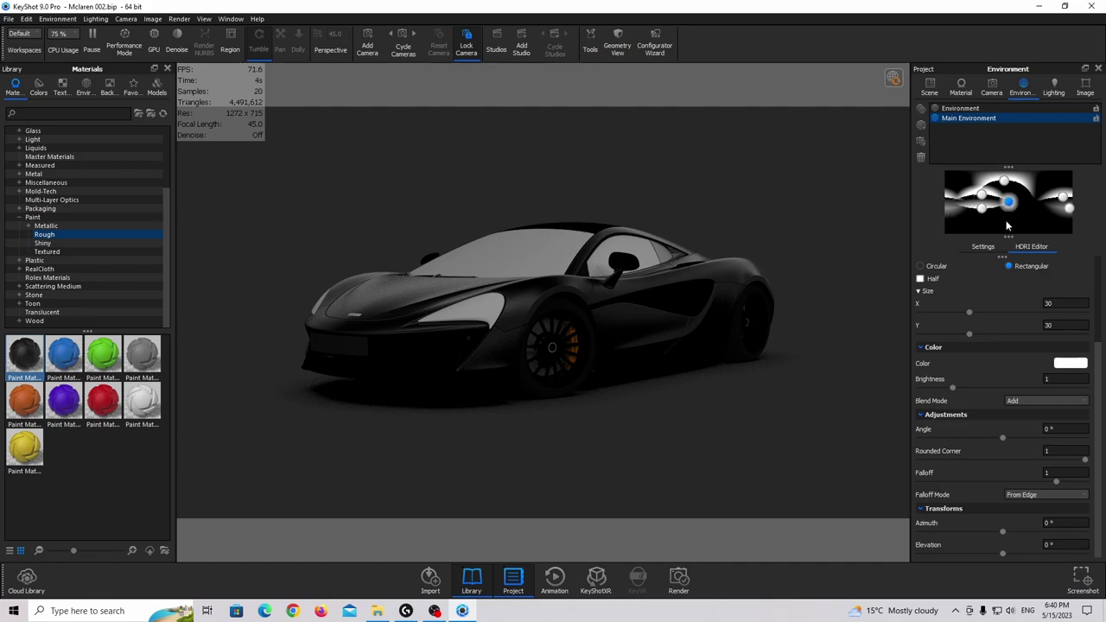
- Set the new pin's Y size to 20 and its brightness to 3
left_click_drag(1009, 204, 1018, 211)
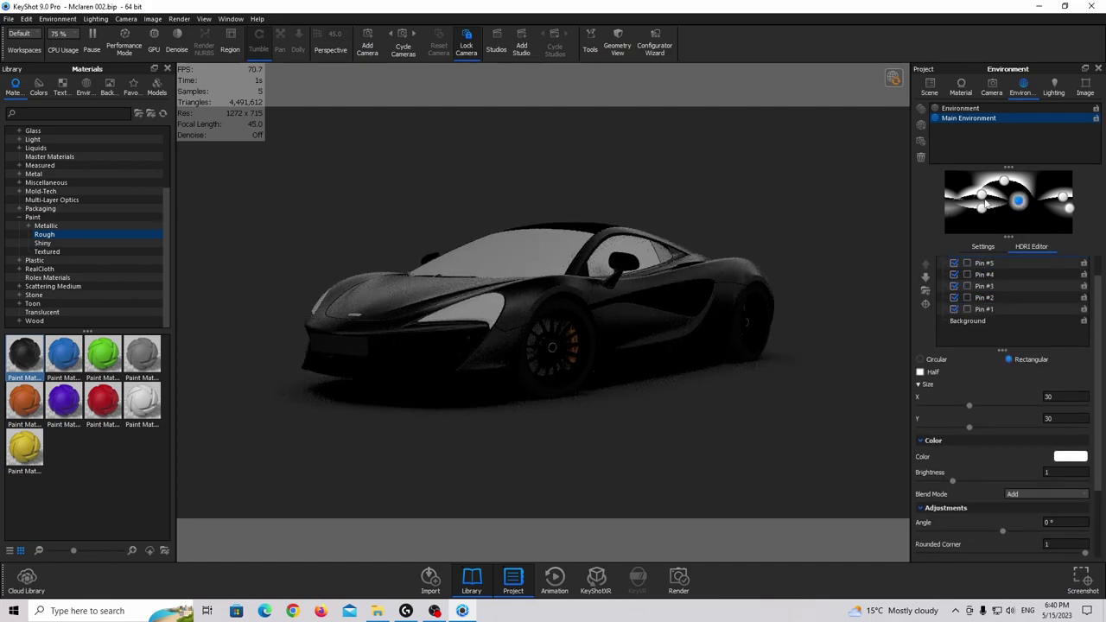
left_click_drag(1018, 202, 1018, 192)
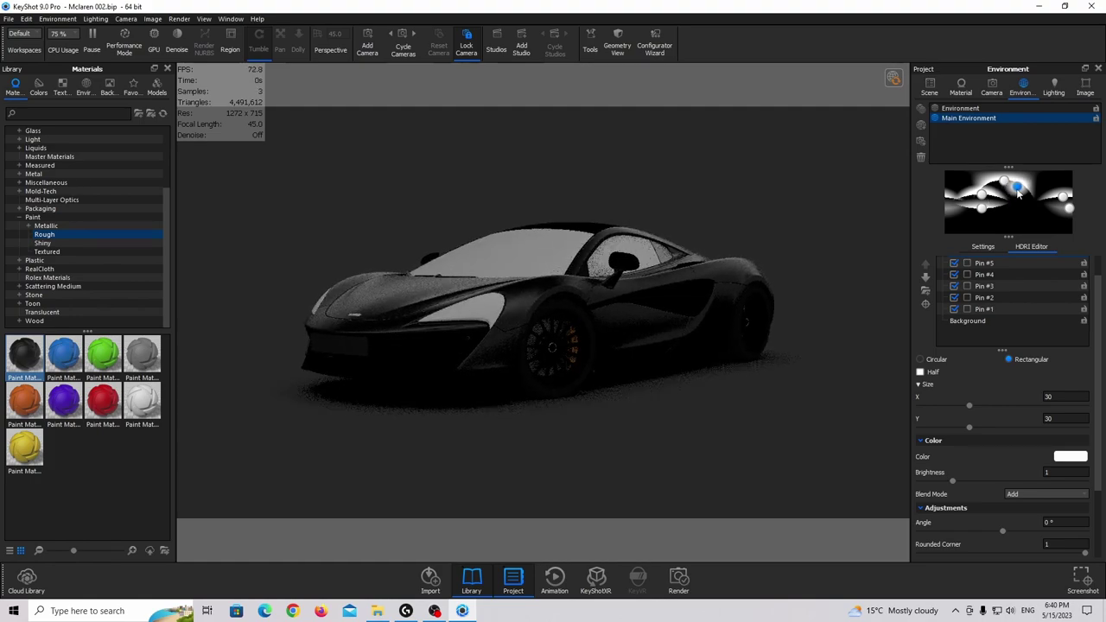
left_click(1064, 419)
type("20")
key("Return")
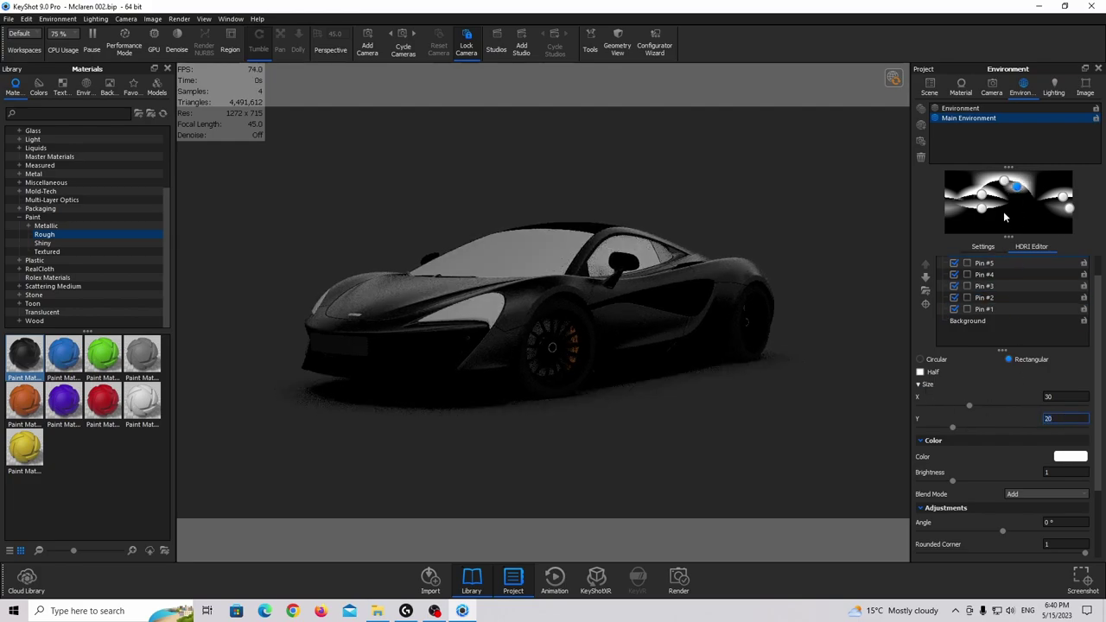
left_click(1021, 187)
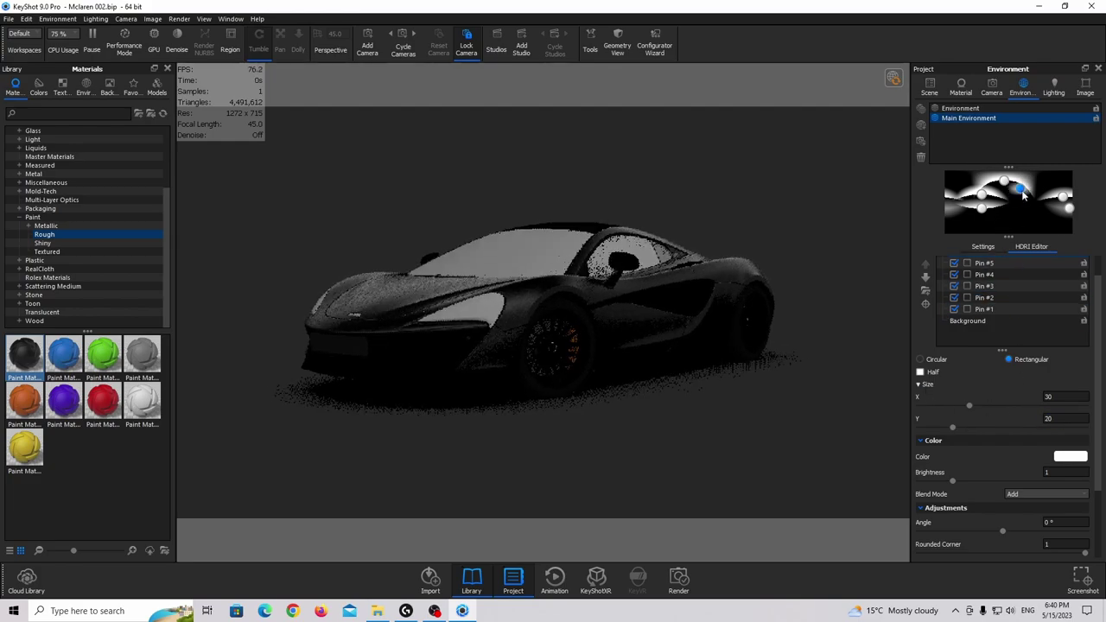
left_click_drag(1023, 195, 1022, 195)
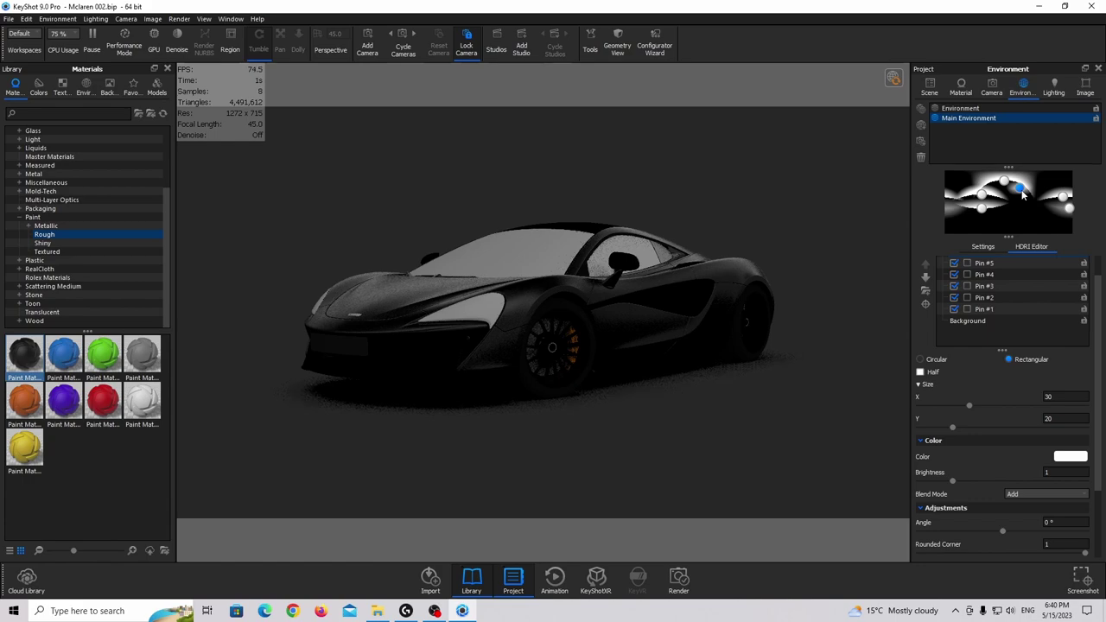
left_click(1071, 472)
type("3")
key("Return")
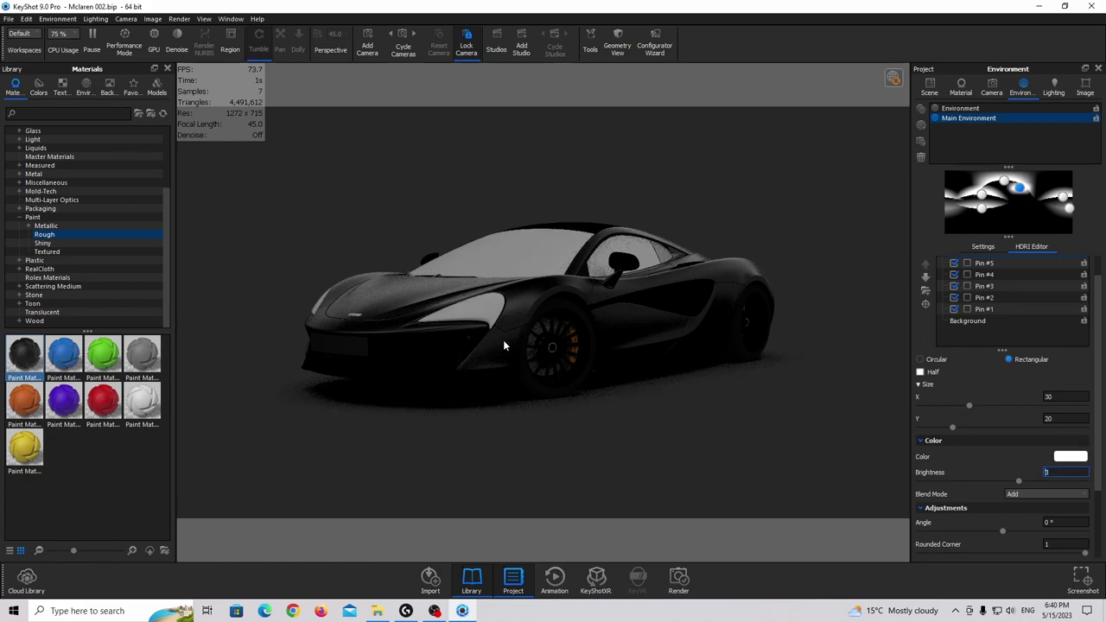
- Place the pin at -73.08° azimuth and -90° elevation, lighting the lower body
left_click_drag(1016, 195, 1021, 191)
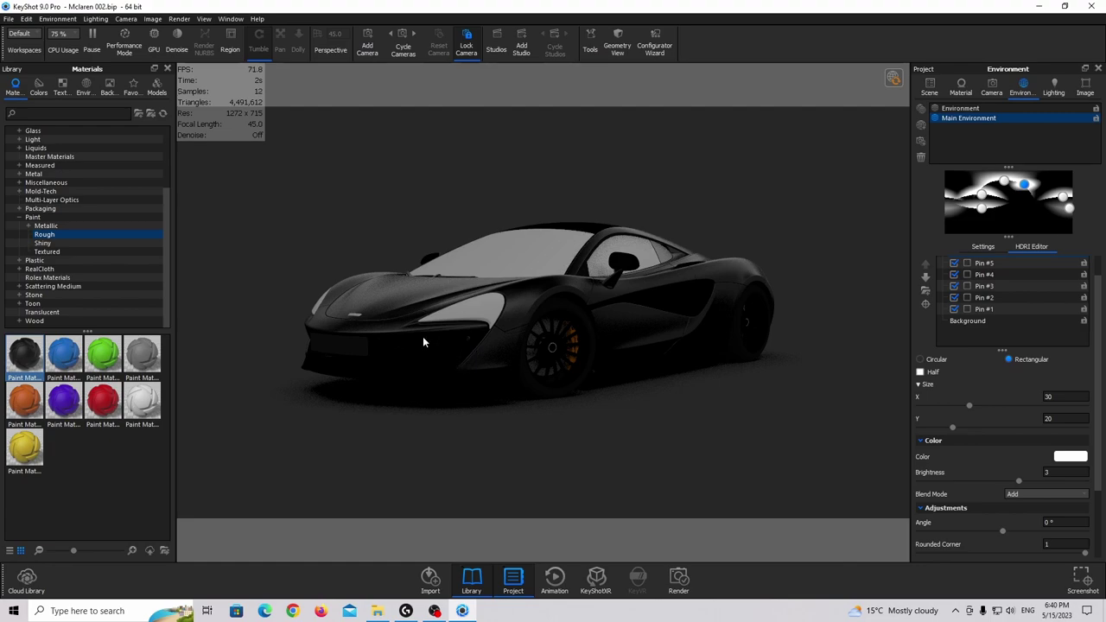
left_click_drag(1023, 192, 1021, 196)
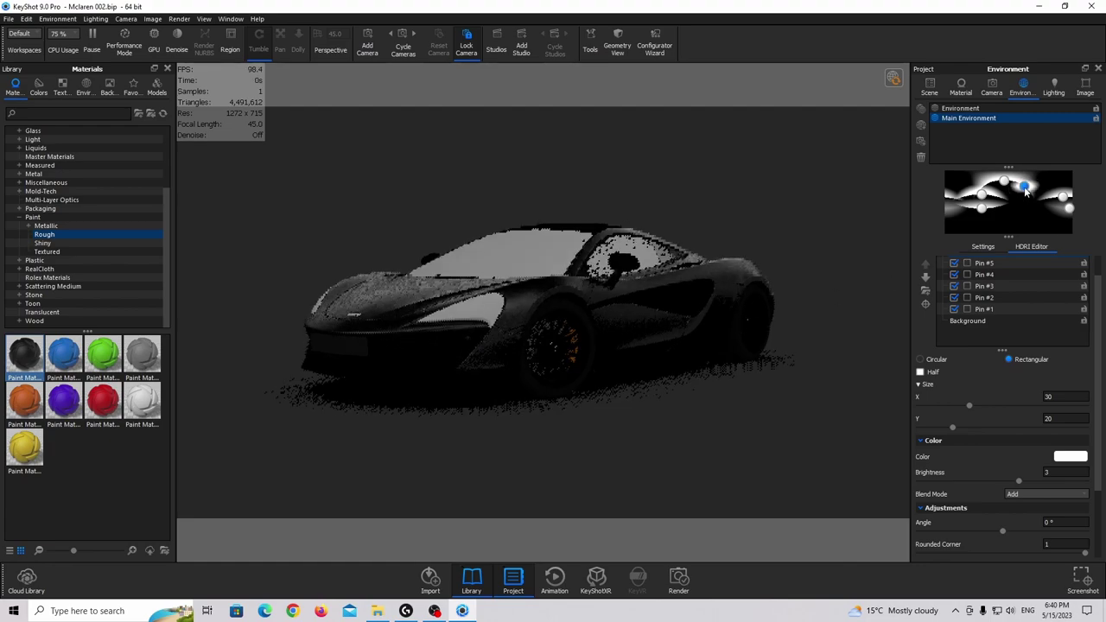
scroll(1016, 454, "down", 1)
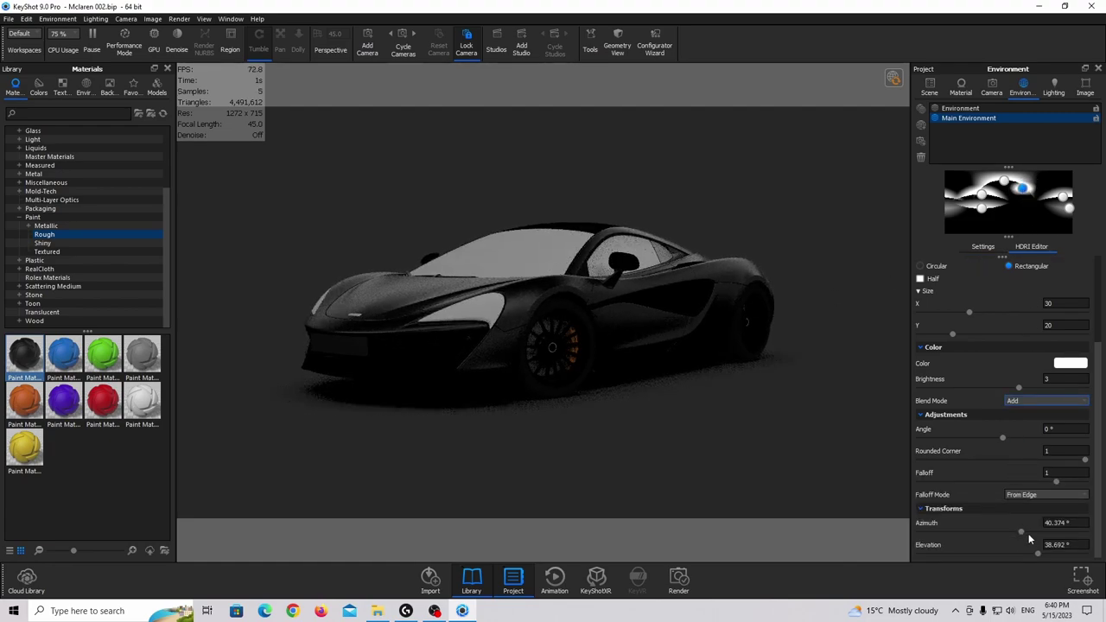
left_click_drag(1023, 532, 1046, 551)
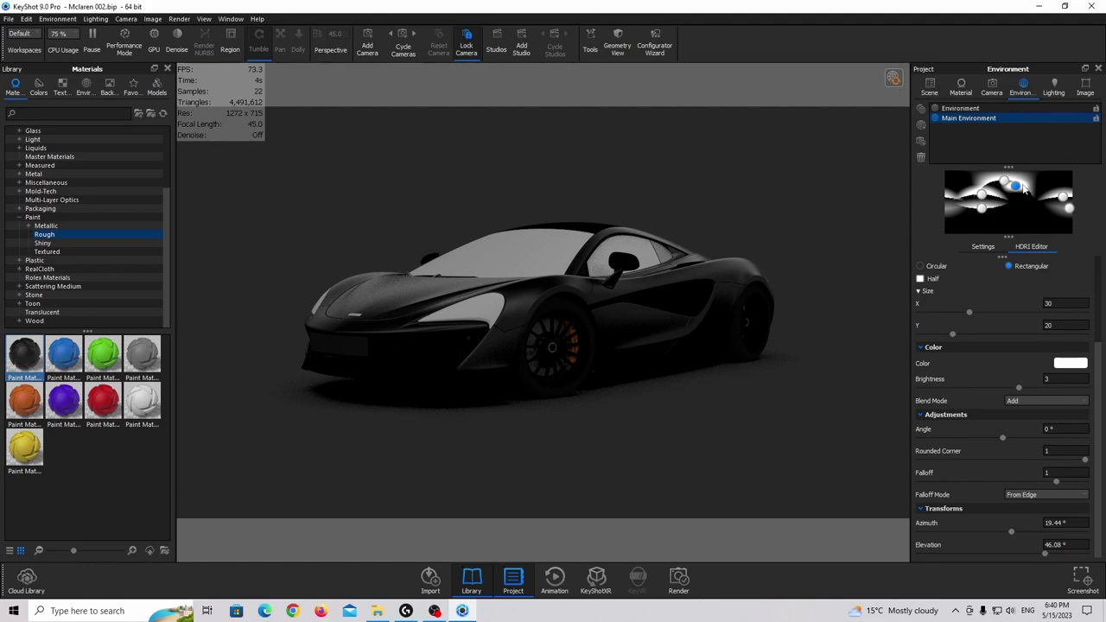
left_click_drag(1020, 187, 984, 235)
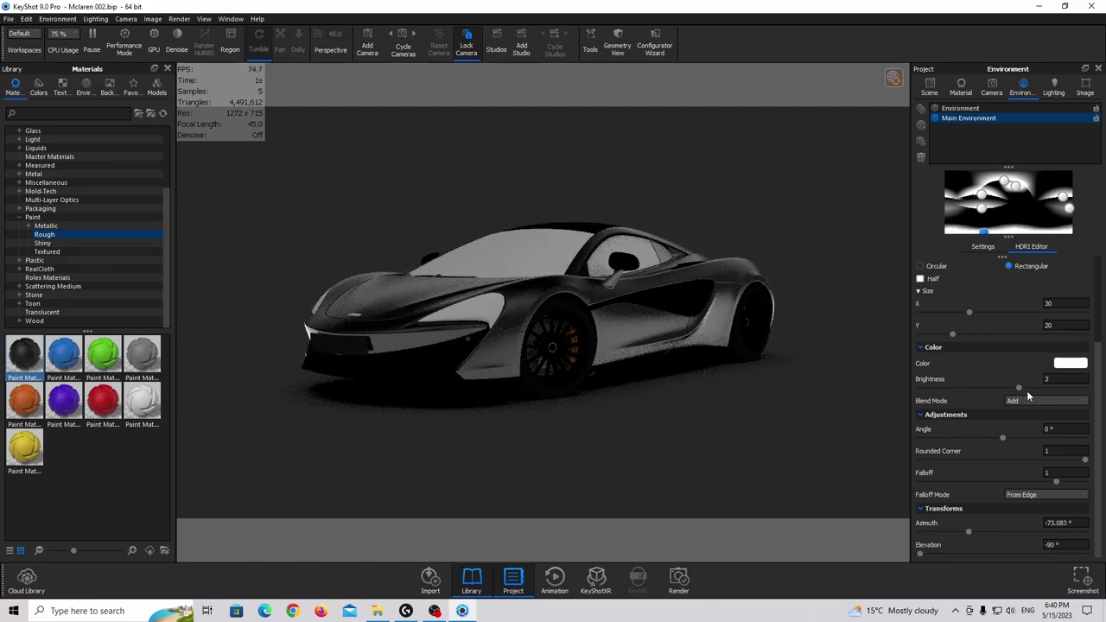
- Dim the new highlight to brightness 0.05
left_click_drag(1023, 386, 948, 385)
left_click(1090, 379)
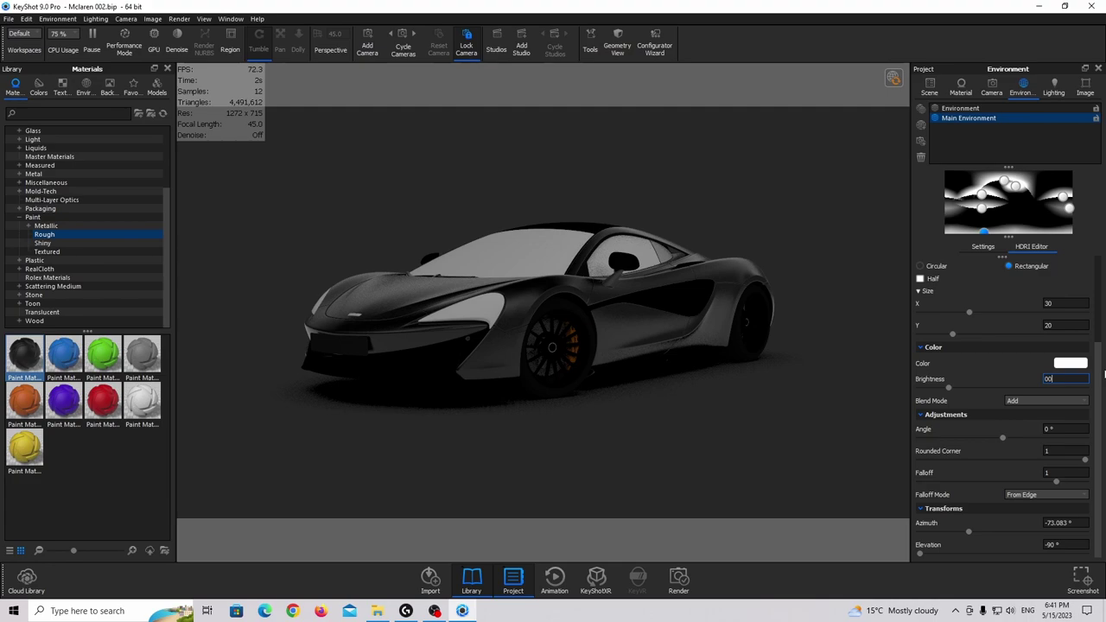
type("00.05")
key("Return")
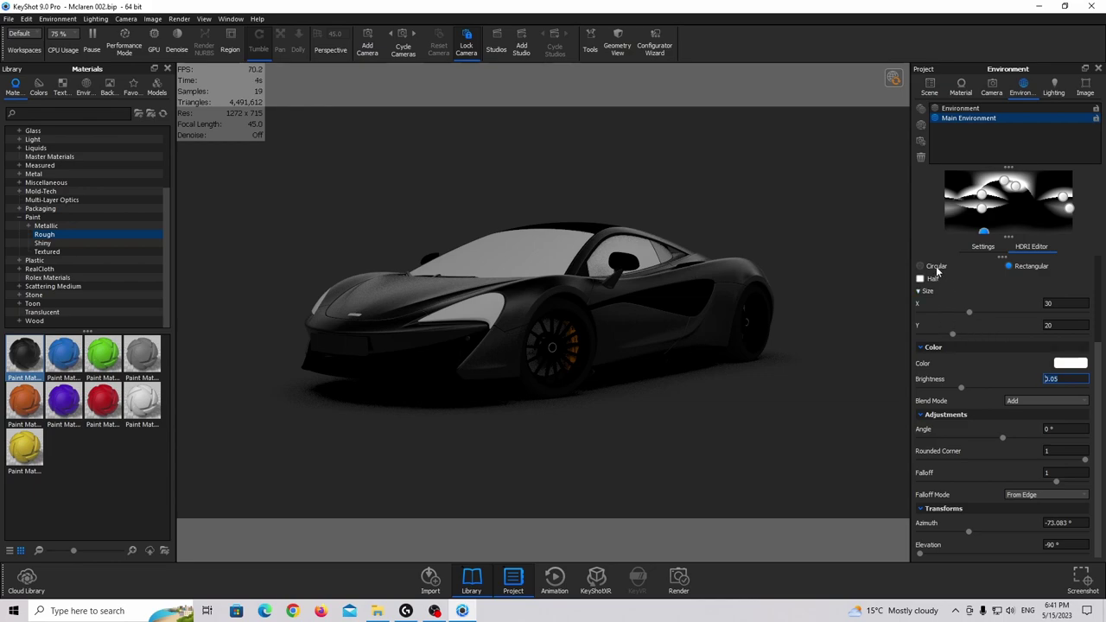
- Switch the highlight to Circular and place it at -52.2° azimuth, -90° elevation
left_click(936, 267)
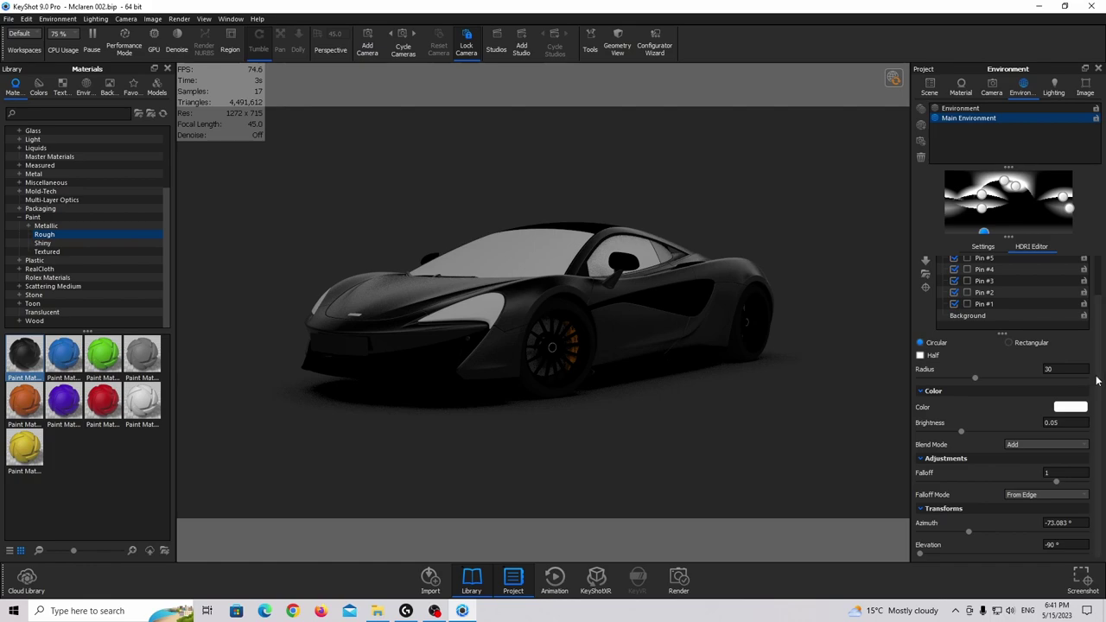
left_click_drag(973, 536, 979, 537)
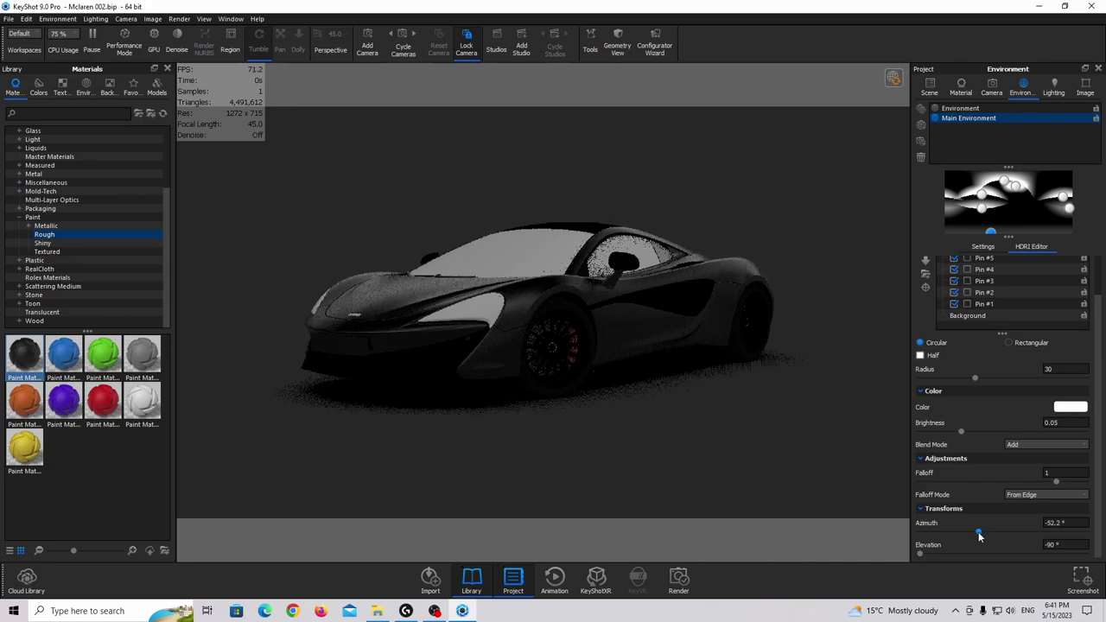
left_click_drag(921, 557, 955, 549)
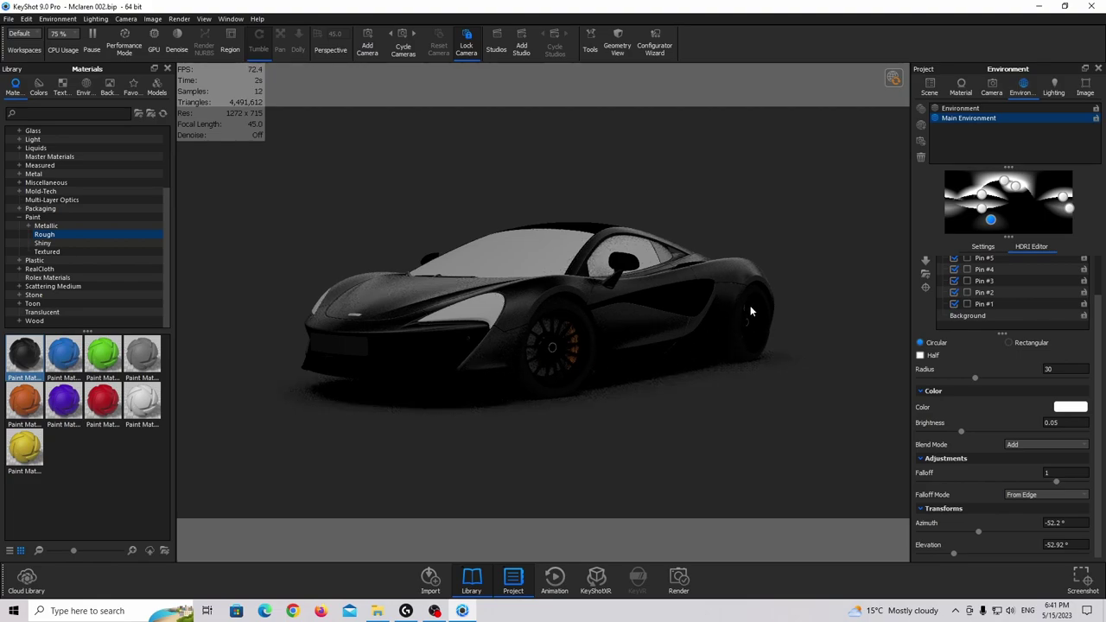
left_click_drag(954, 554, 861, 552)
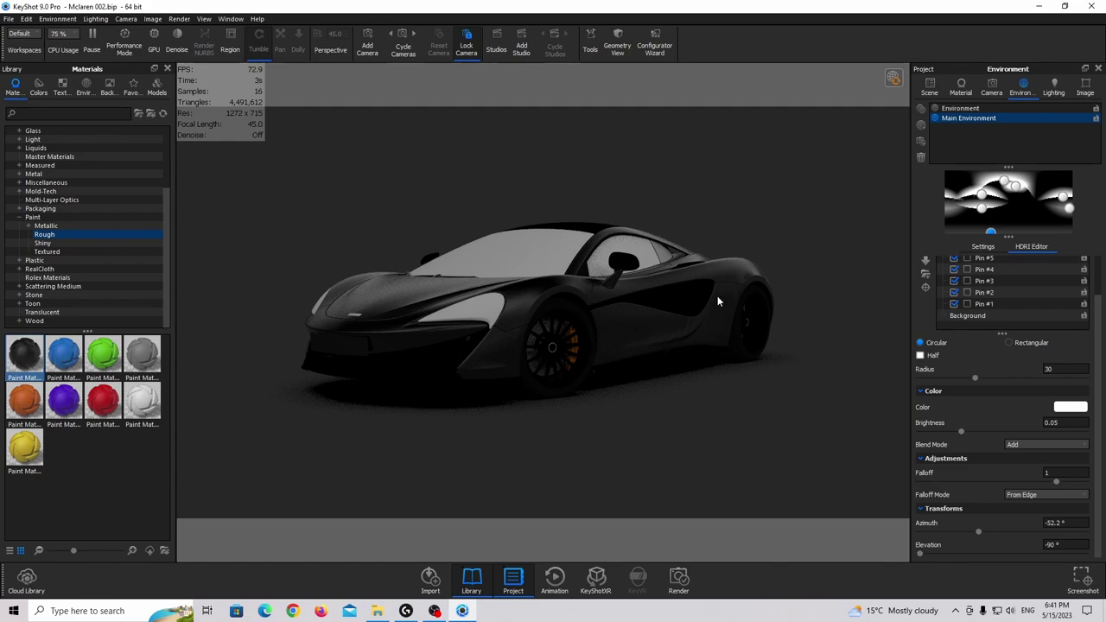
- Add another circular pin with radius 10 and falloff 1
scroll(993, 393, "up", 1)
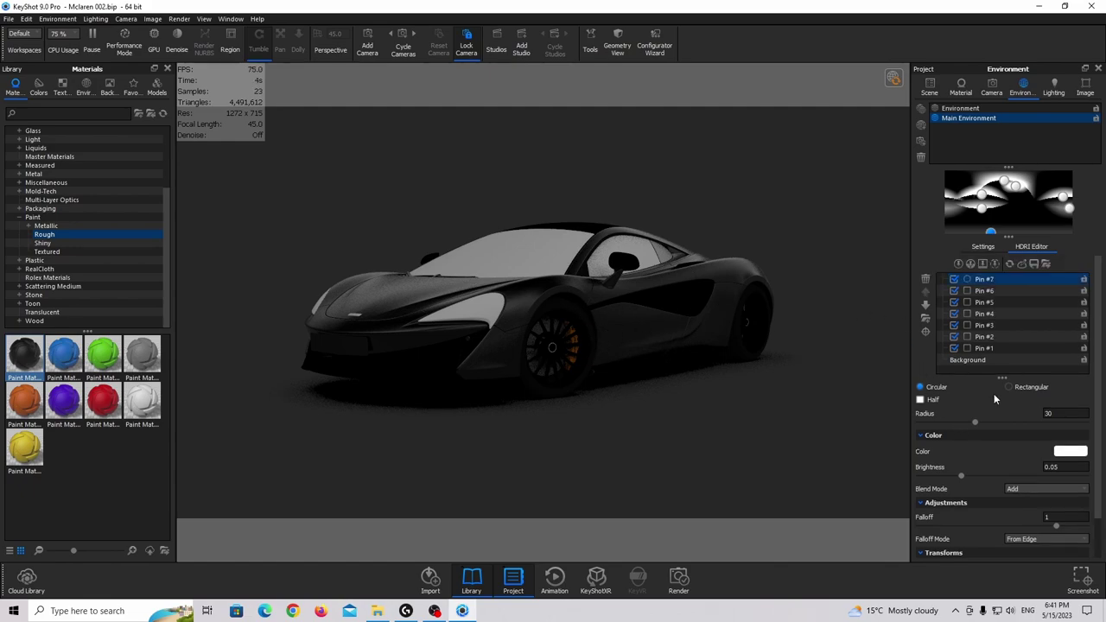
left_click(958, 263)
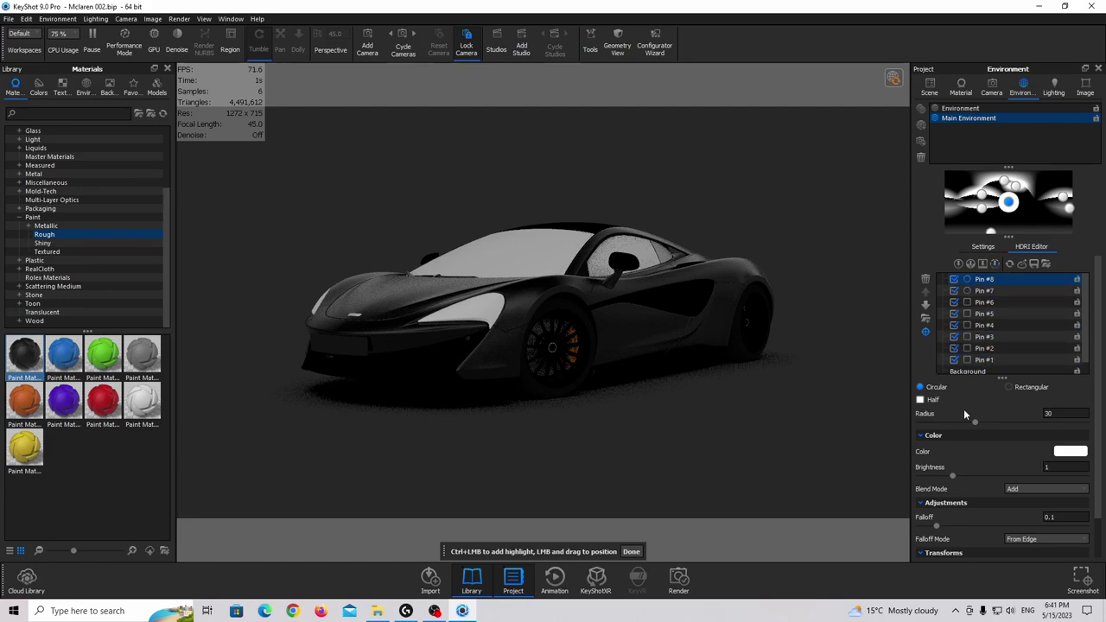
left_click(1070, 413)
type("10")
key("Return")
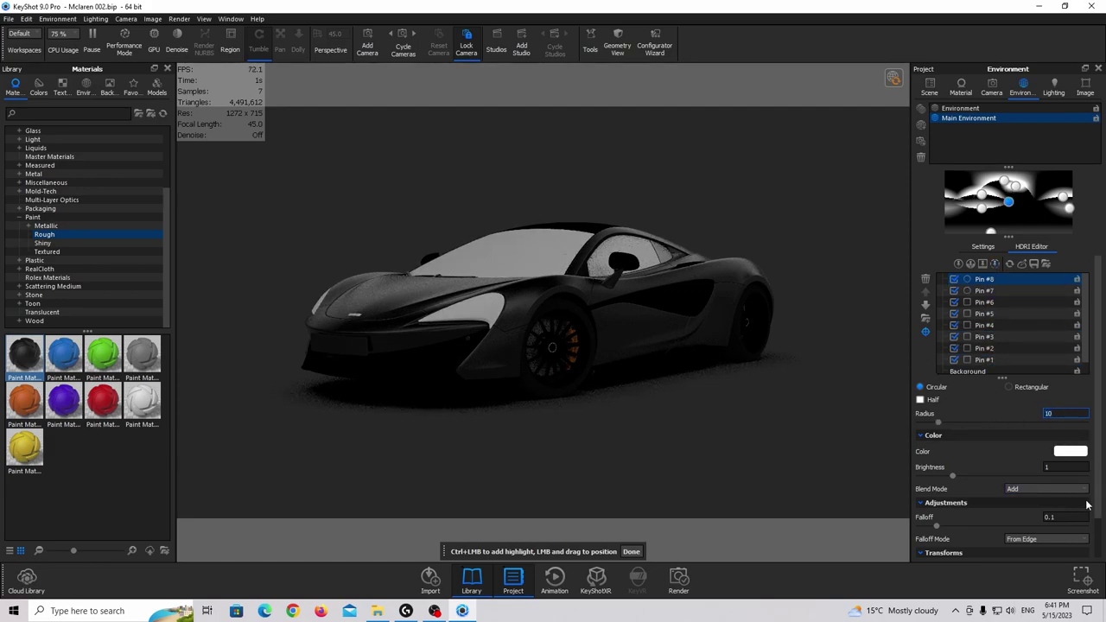
scroll(1100, 470, "down", 1)
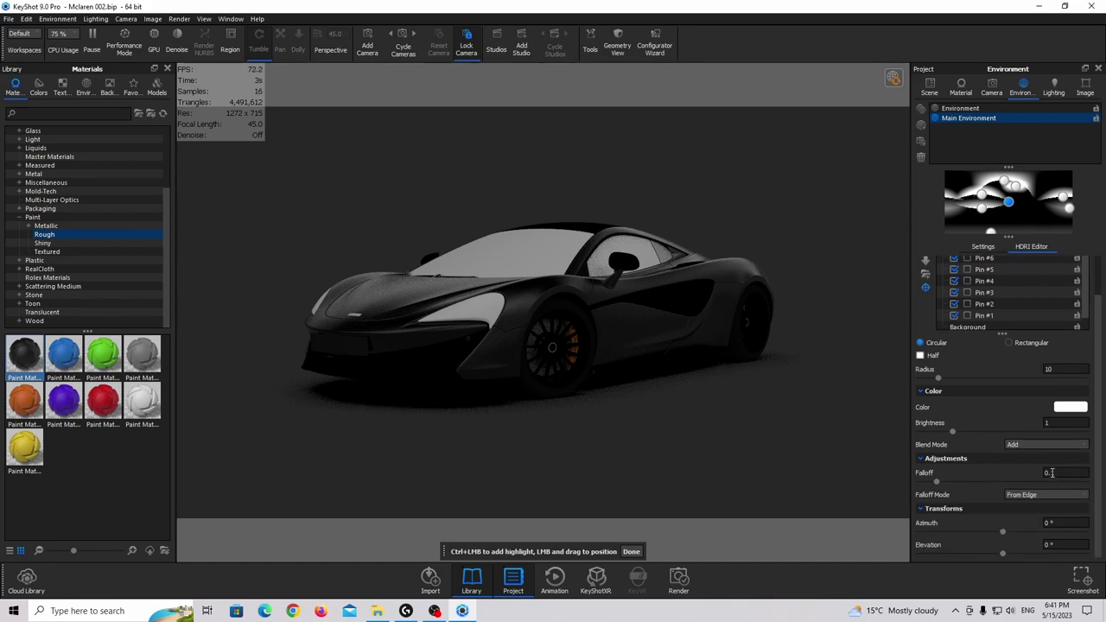
left_click_drag(939, 481, 1084, 481)
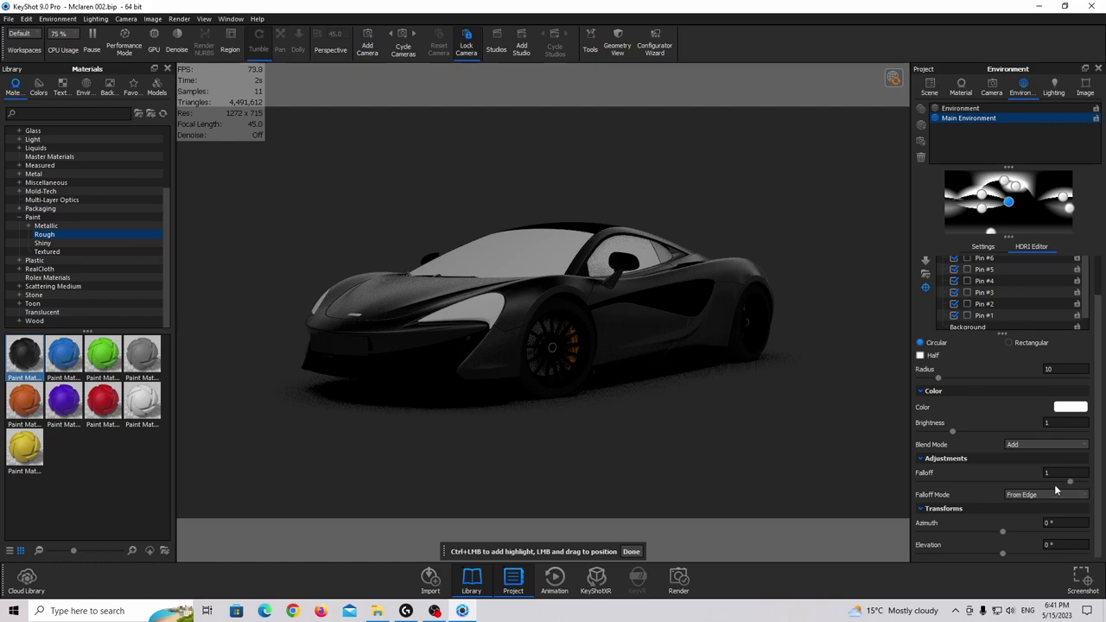
- Move the pin to 132.48° azimuth, 48.6° elevation and set its brightness to 1.5
left_click_drag(1009, 202, 1048, 190)
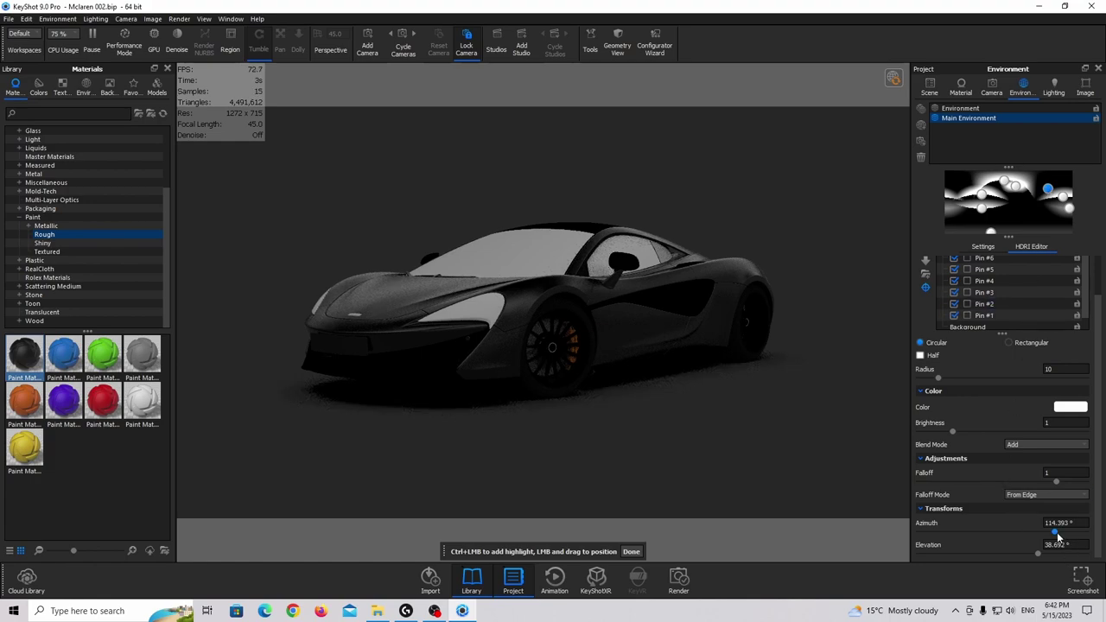
mouse_move(1056, 533)
left_mouse_down()
mouse_move(1067, 535)
mouse_move(1047, 551)
left_mouse_up()
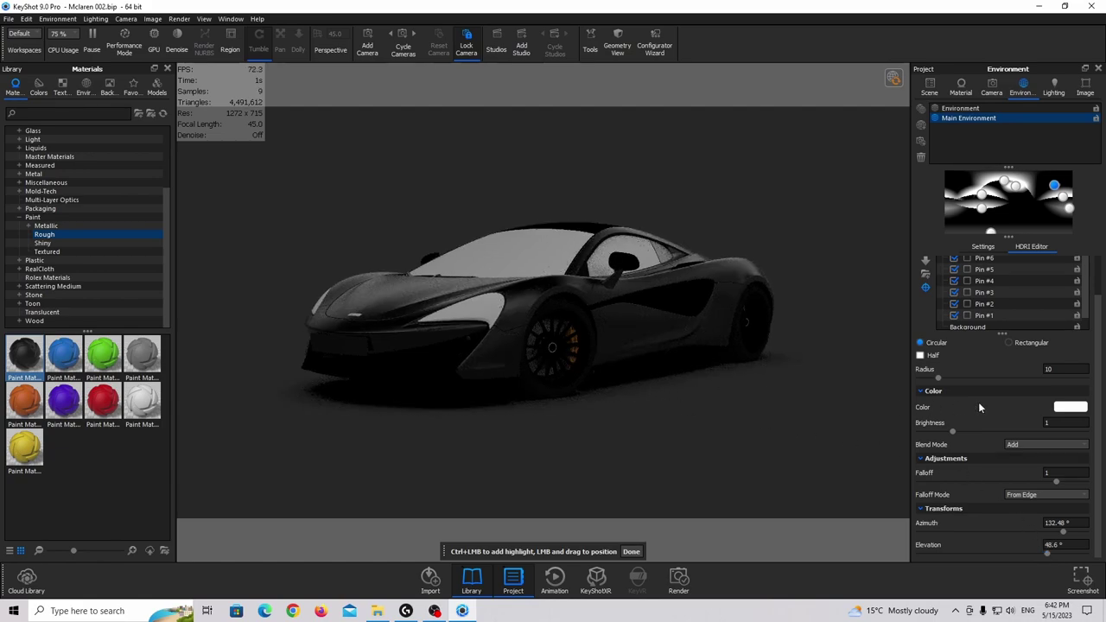
type("0")
key("Return")
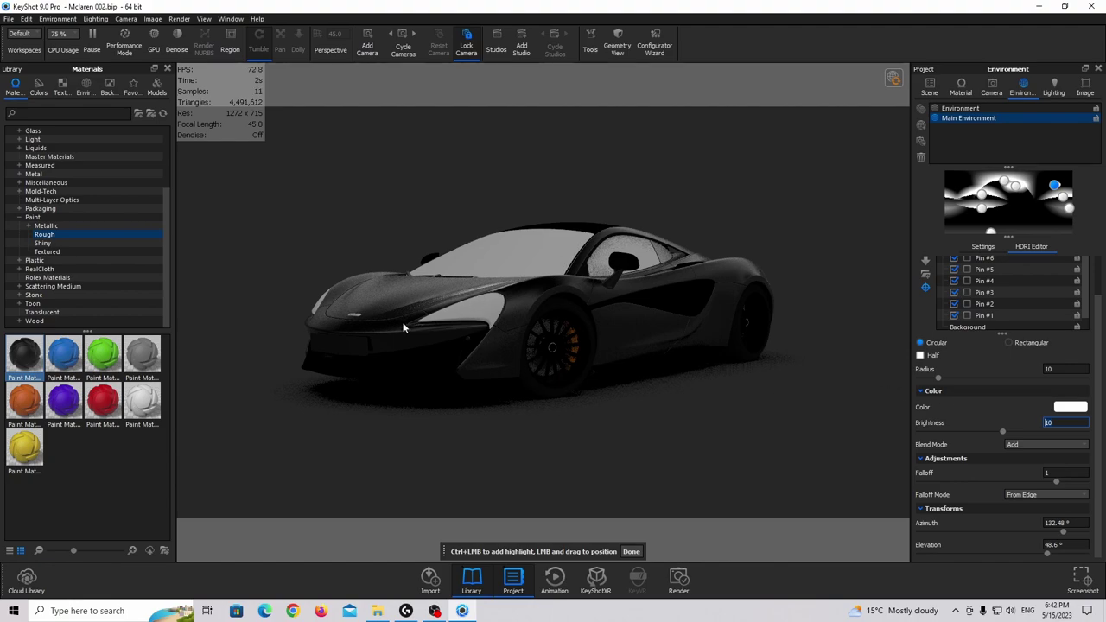
key("BackSpace")
key("BackSpace")
type("2")
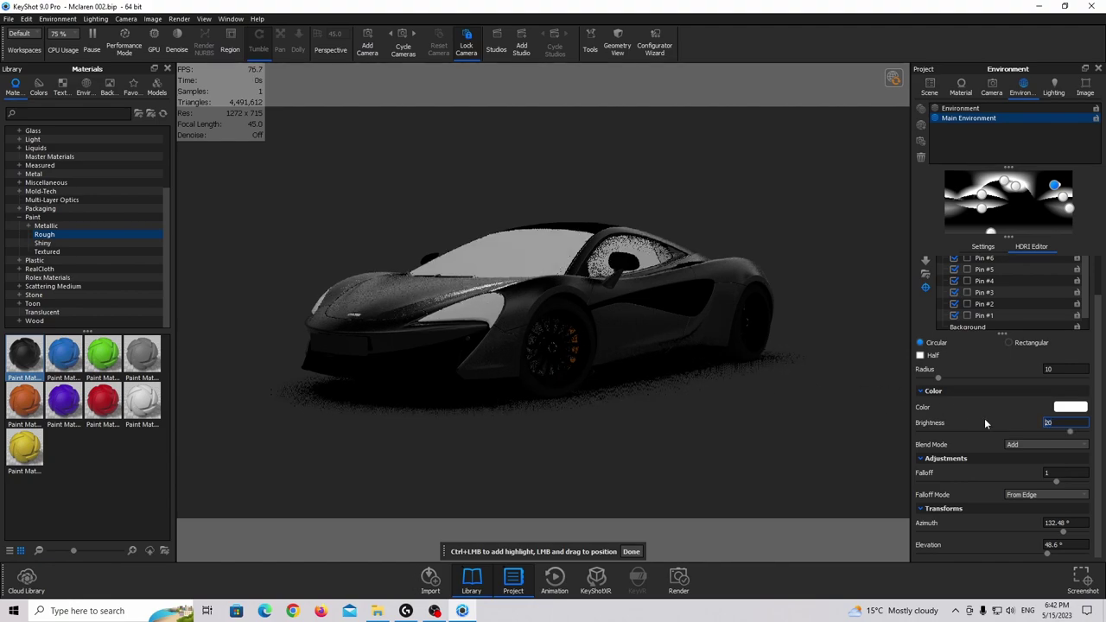
key("BackSpace")
type("1")
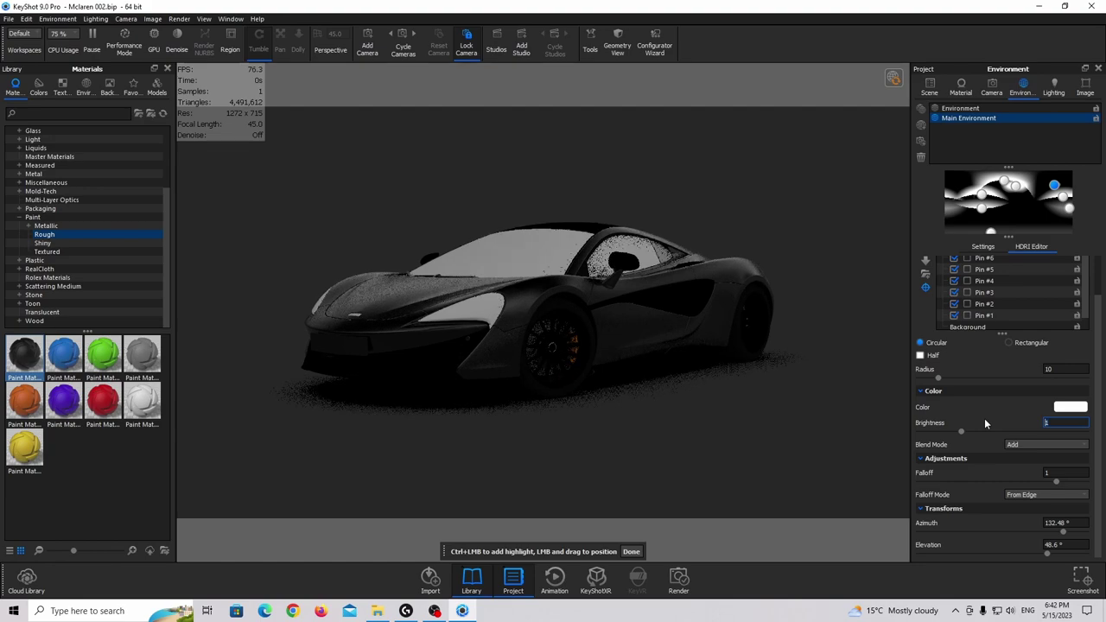
key("BackSpace")
type("2")
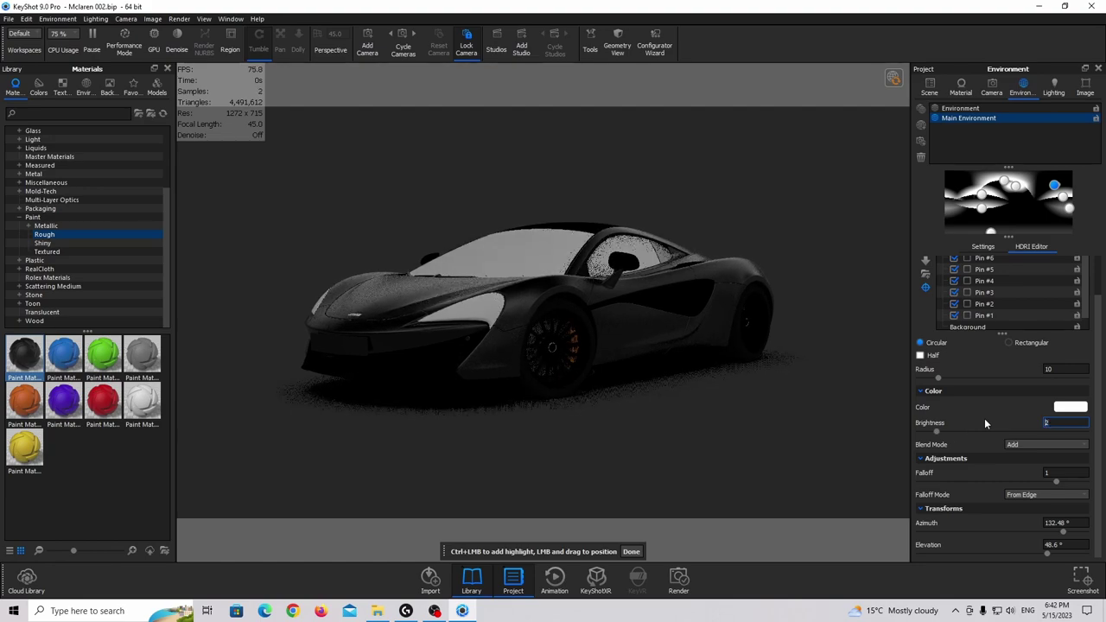
key("BackSpace")
type("1.5")
key("Return")
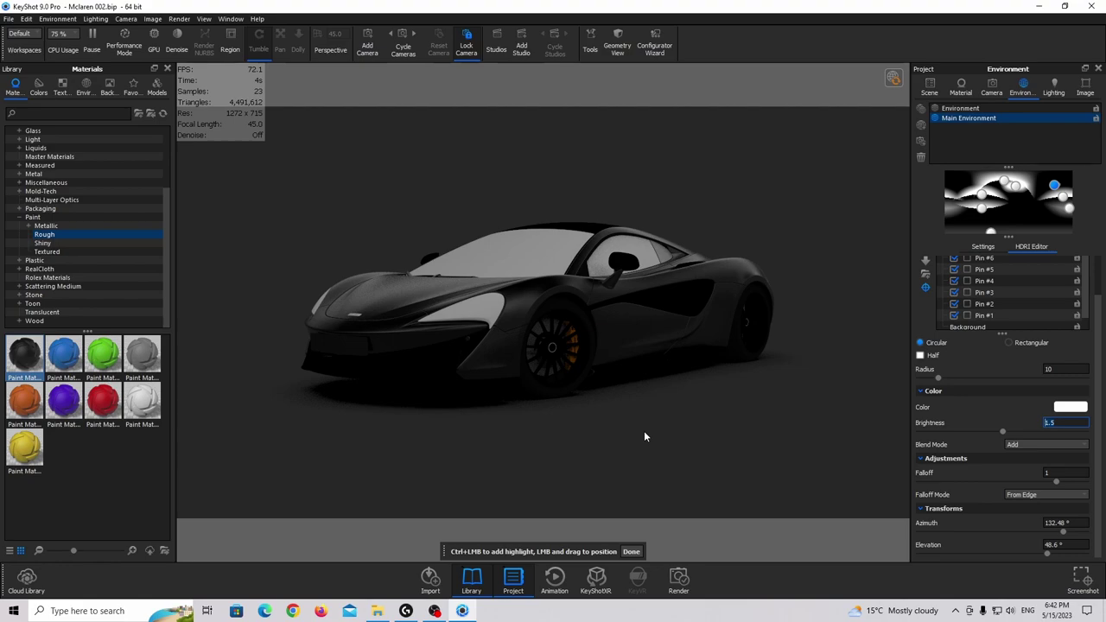
- Shrink the newest pin to radius 5 at 147.24° azimuth and 21.6° elevation
left_click_drag(1054, 186, 1056, 201)
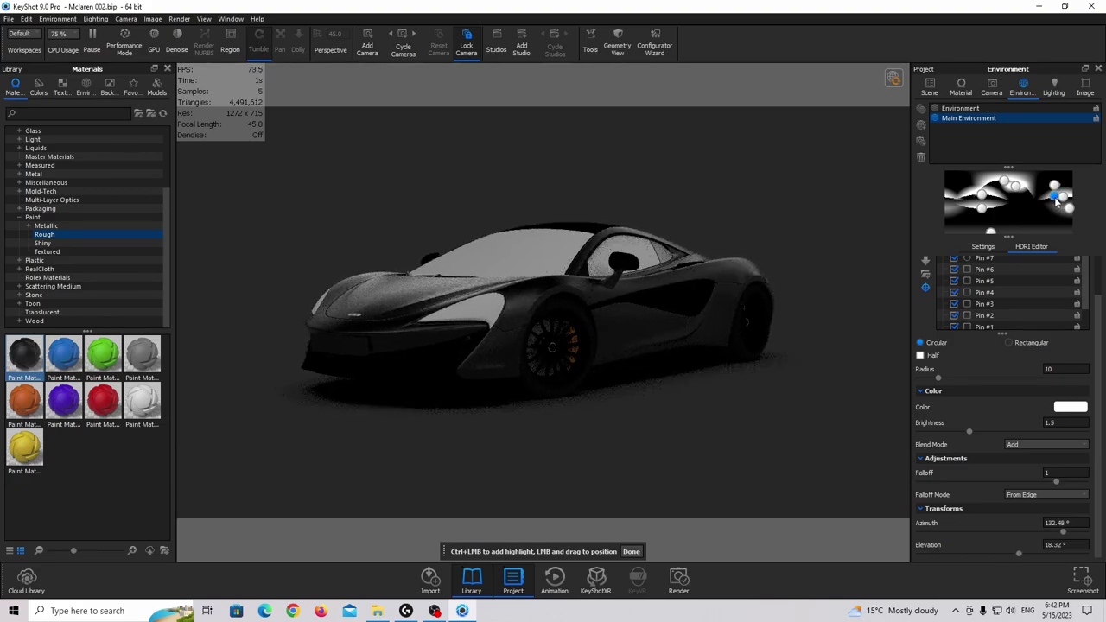
left_click(1068, 370)
type("5")
key("Return")
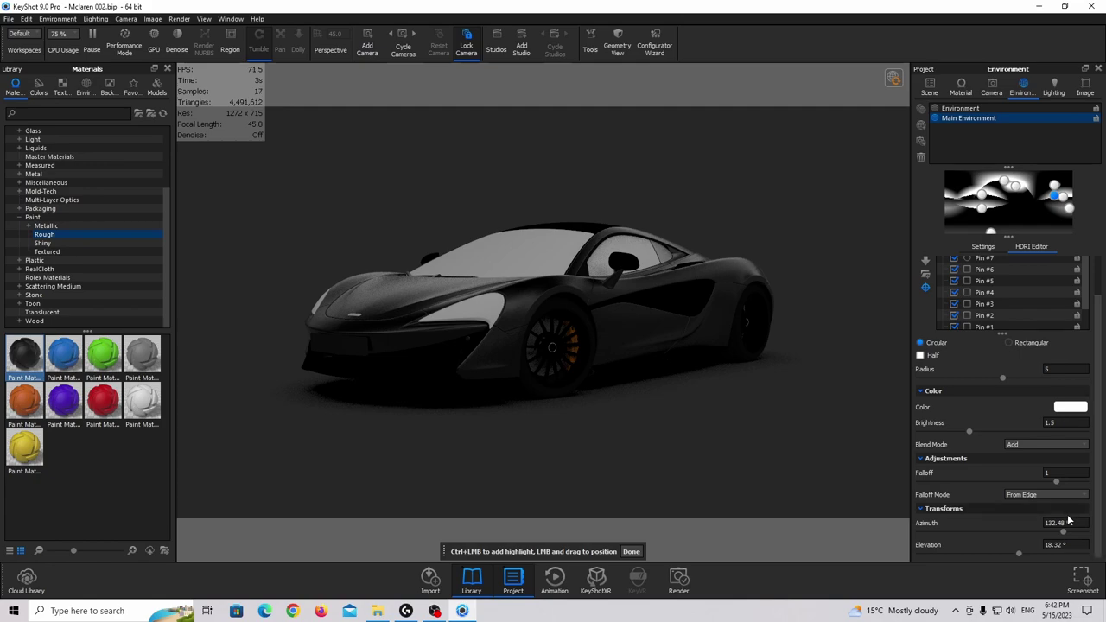
left_click_drag(1062, 532, 1068, 534)
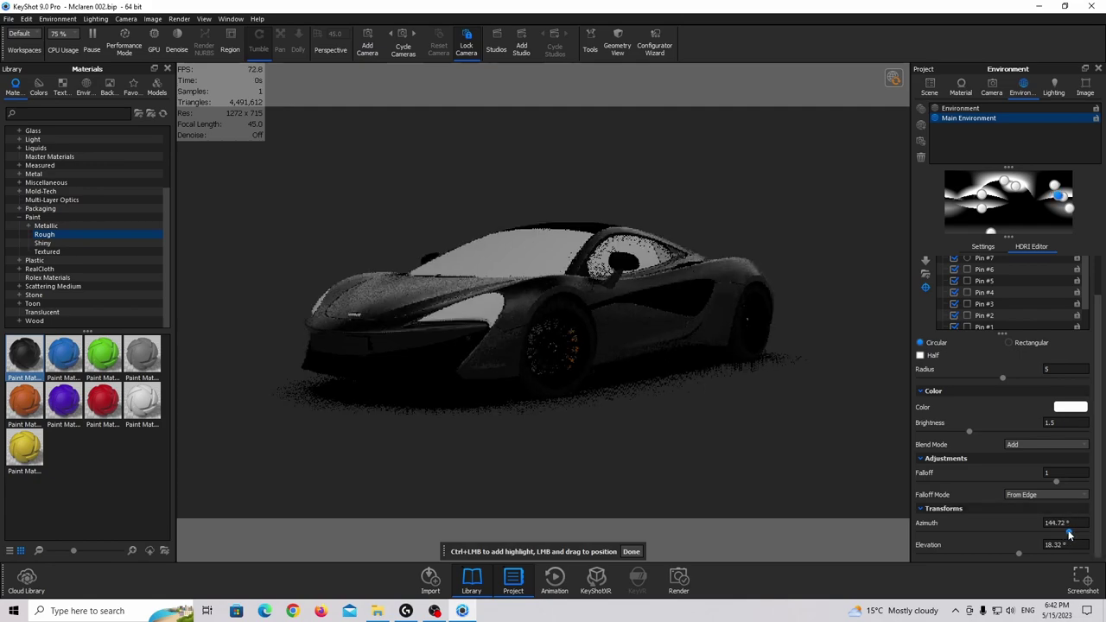
left_click_drag(1019, 553, 1061, 528)
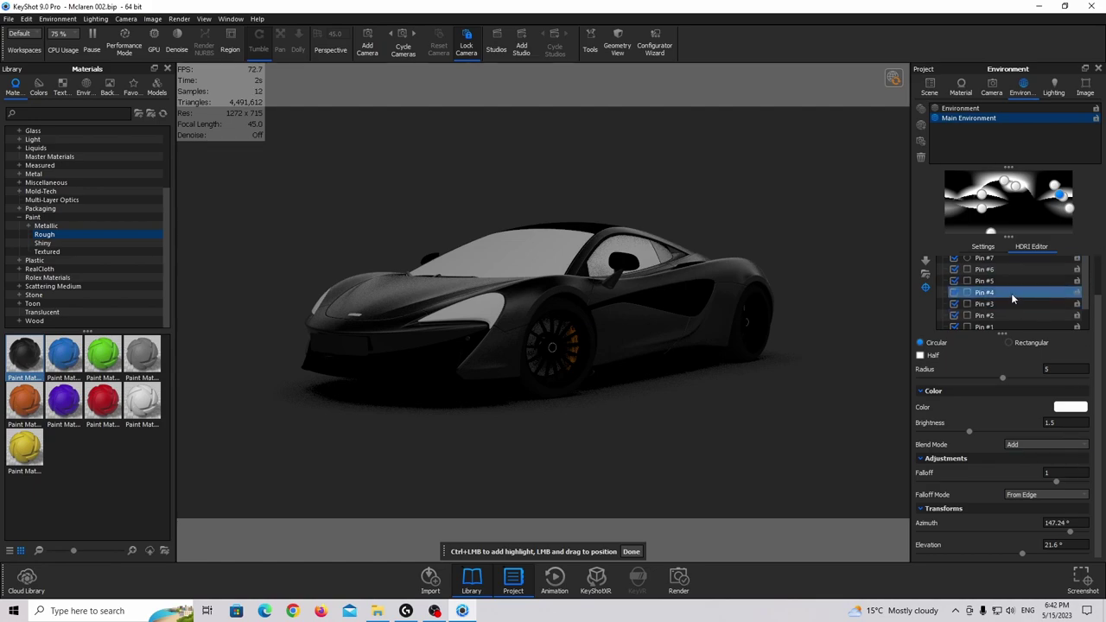
- Add a new highlight pin to the HDRI and set its brightness to 2
left_click(1008, 202, "ctrl")
left_click_drag(1008, 202, 1034, 213)
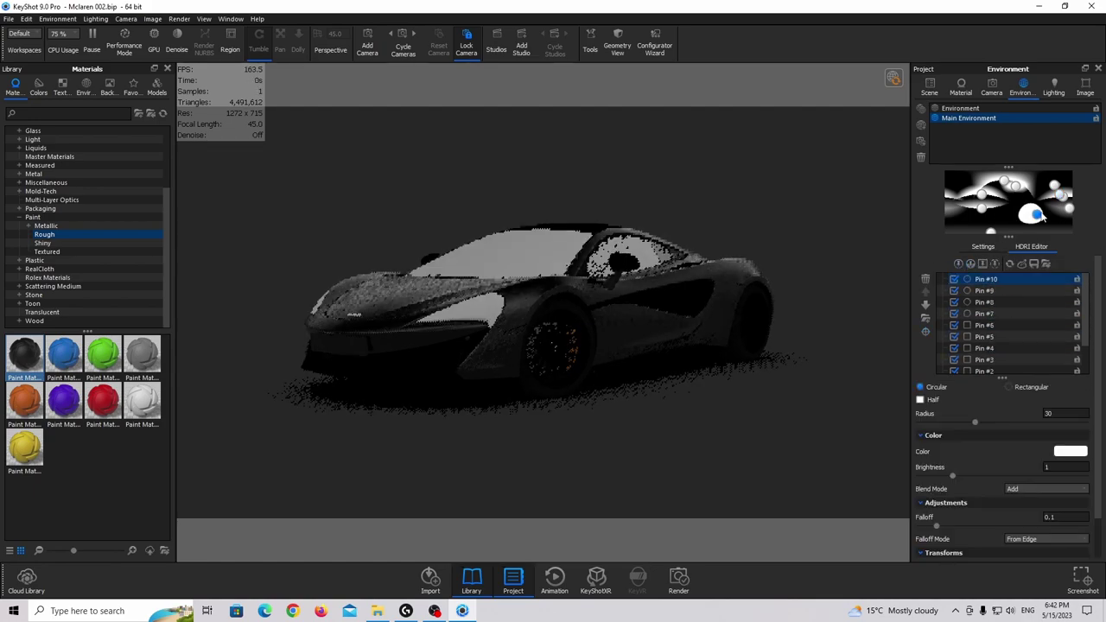
left_click(1066, 466)
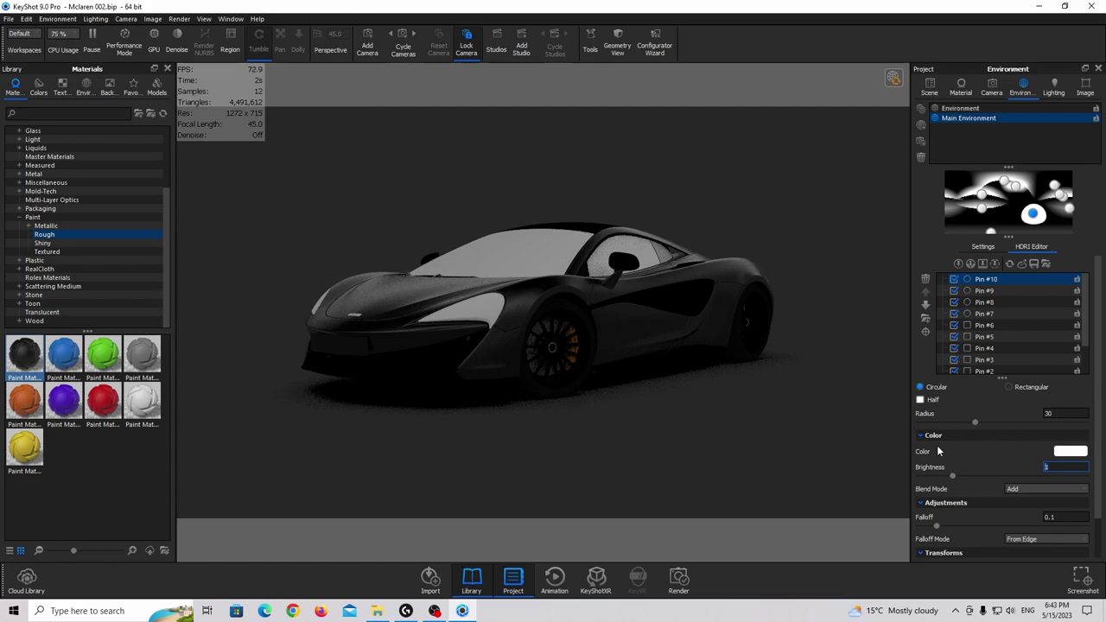
type("2")
left_click(1078, 413)
- Make the new pin rectangular, 50 wide by 25 high
left_click(1008, 387)
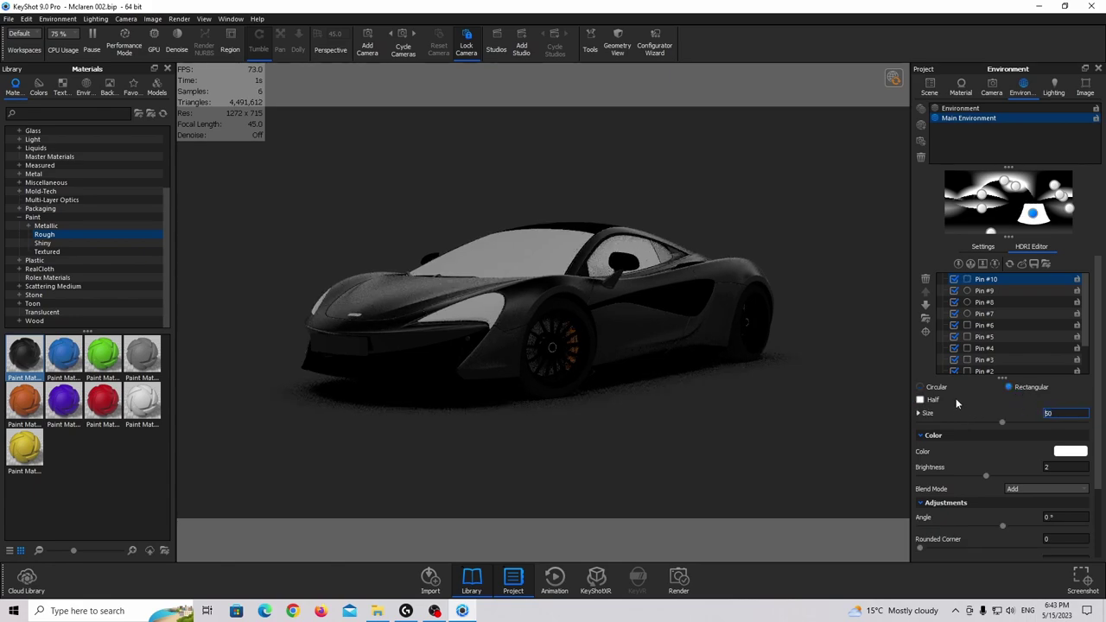
left_click(920, 413)
type("25")
key("Return")
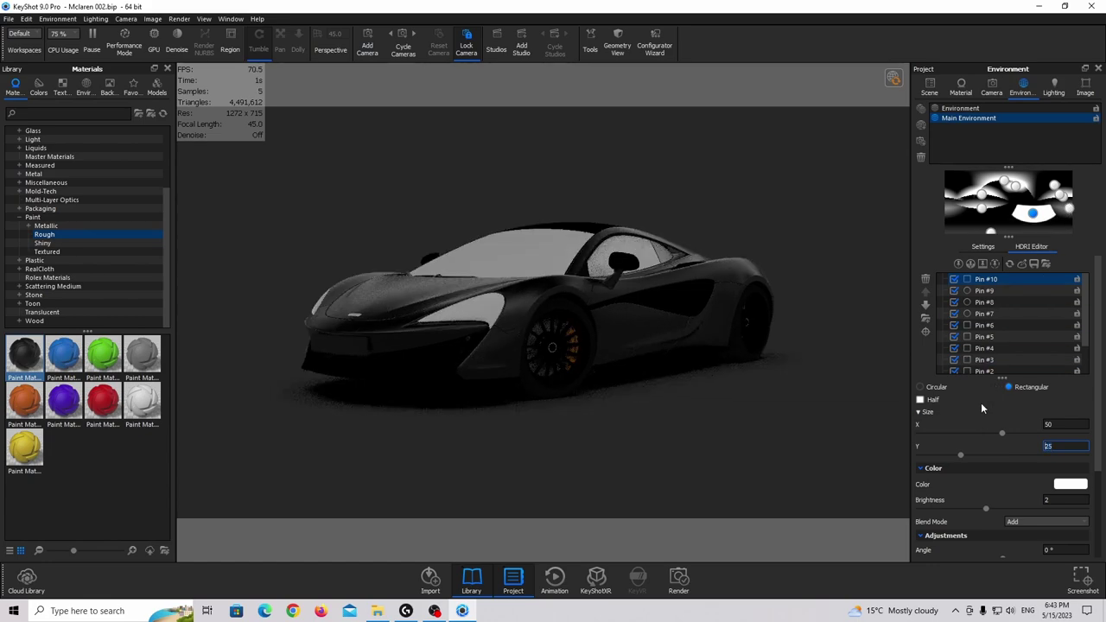
scroll(995, 487, "down", 3)
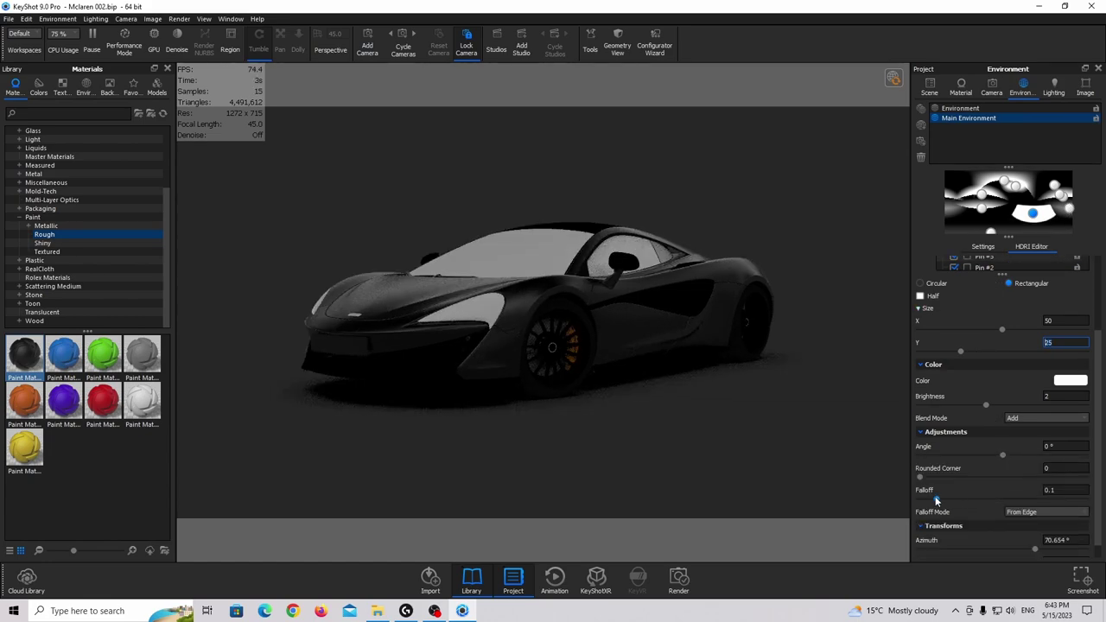
scroll(936, 499, "up", 9)
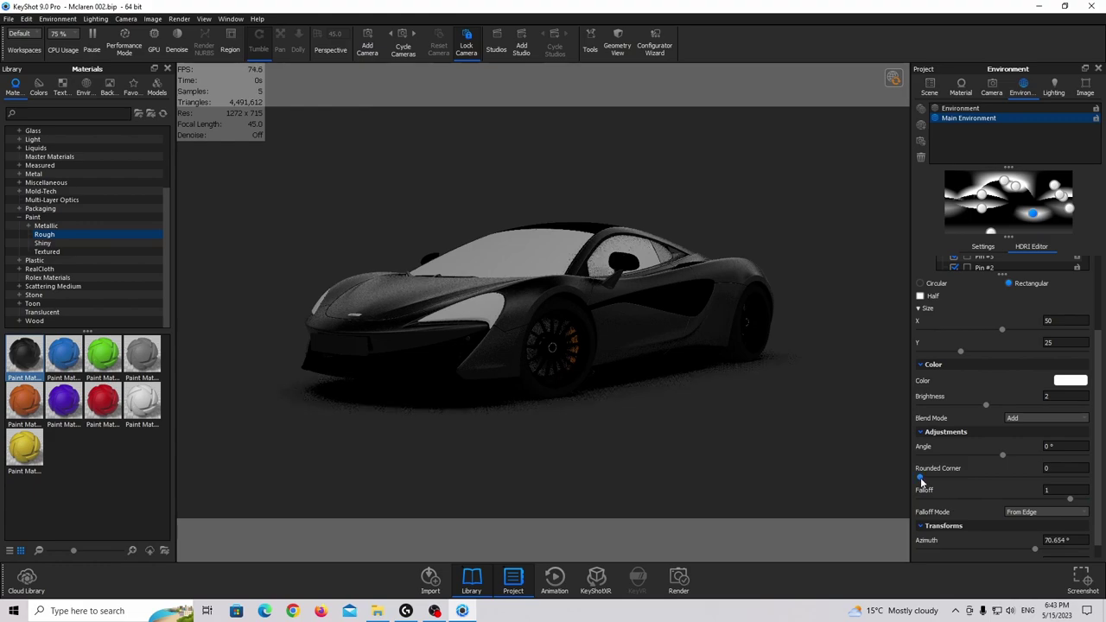
scroll(923, 480, "up", 10)
- Position the rectangular light near azimuth 76° with elevation 3.42°
left_click_drag(1038, 217, 1041, 200)
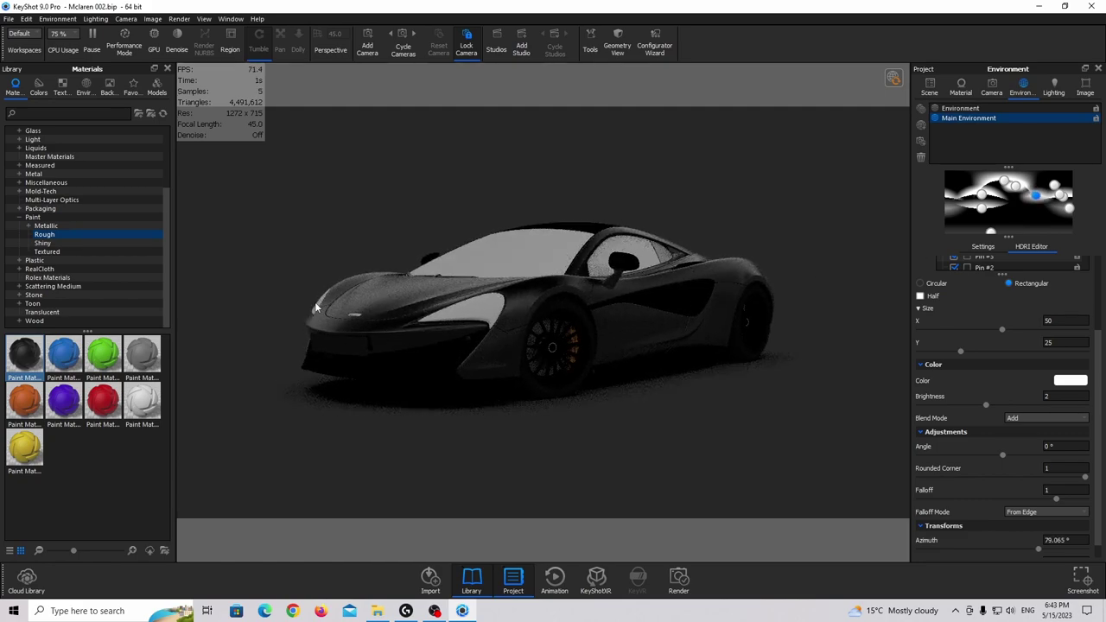
left_click_drag(1042, 200, 1031, 200)
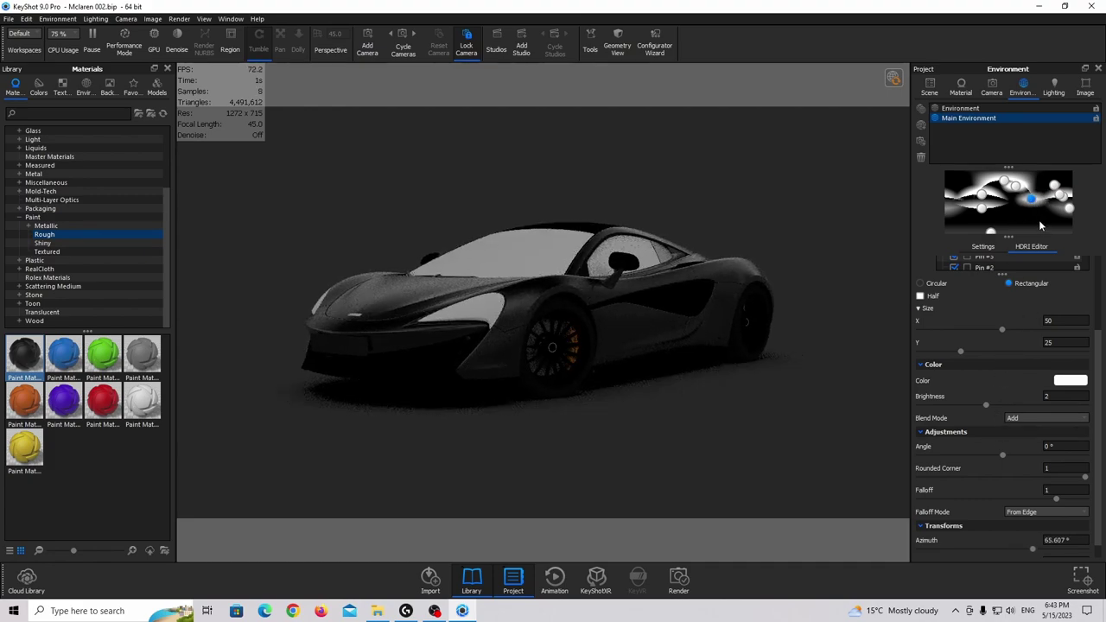
scroll(992, 498, "down", 1)
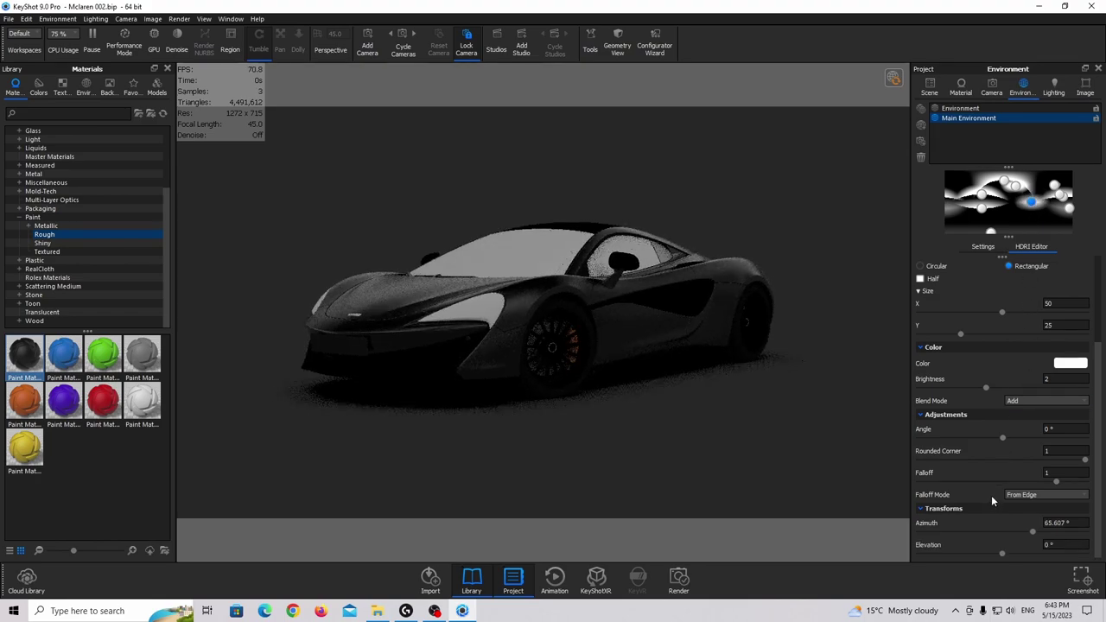
left_click_drag(1002, 553, 1036, 528)
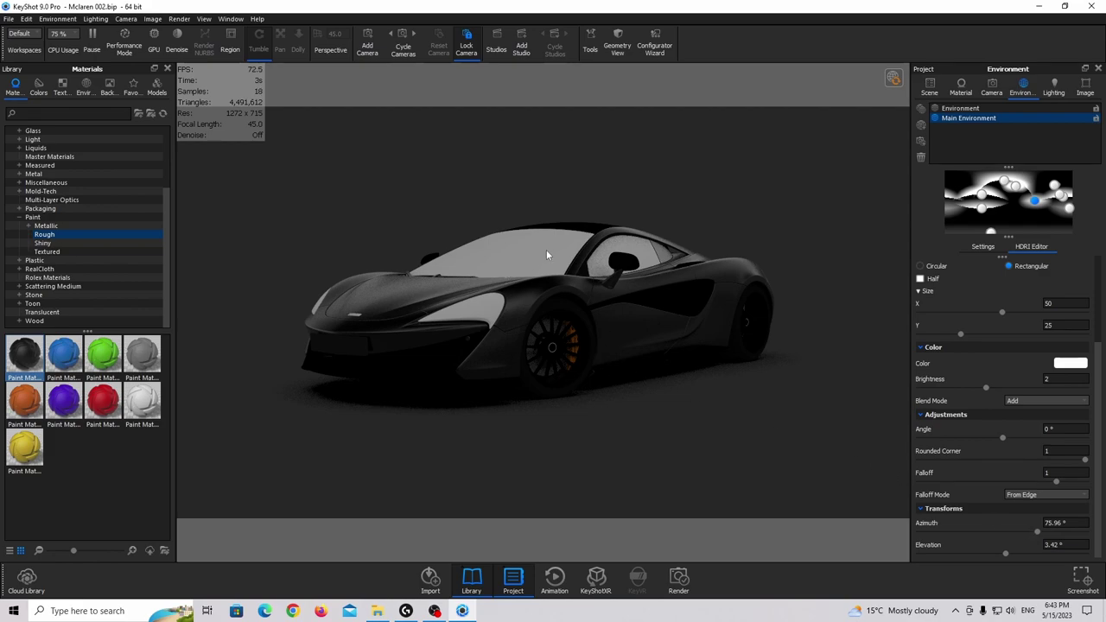
- Apply the library's basic glass to the car windows, keeping it unlinked from the same-named material
scroll(55, 155, "up", 3)
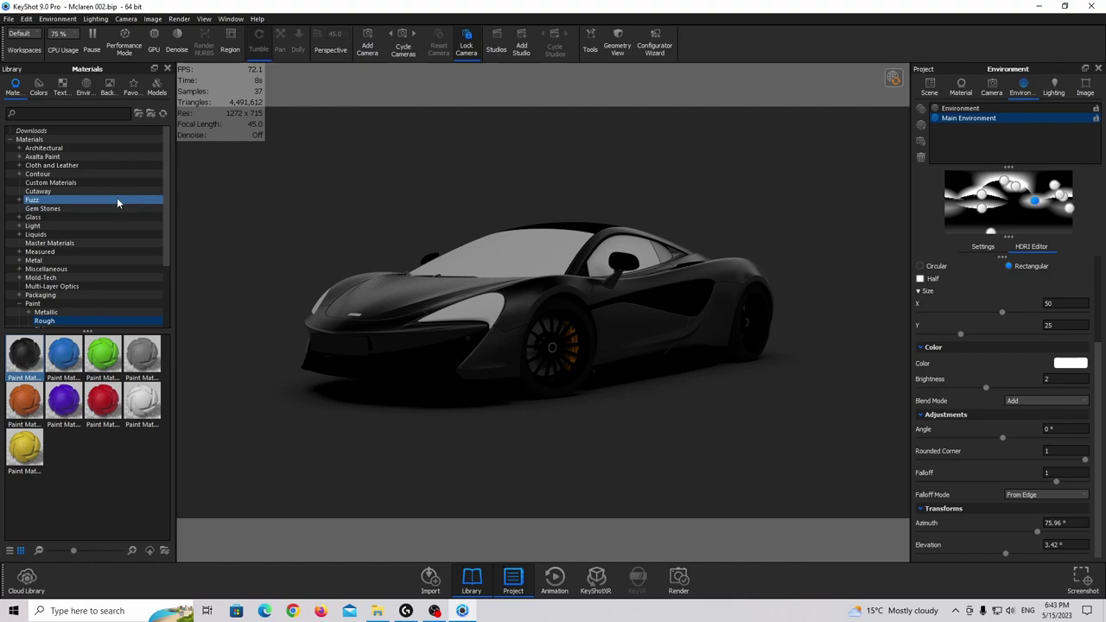
type("gl")
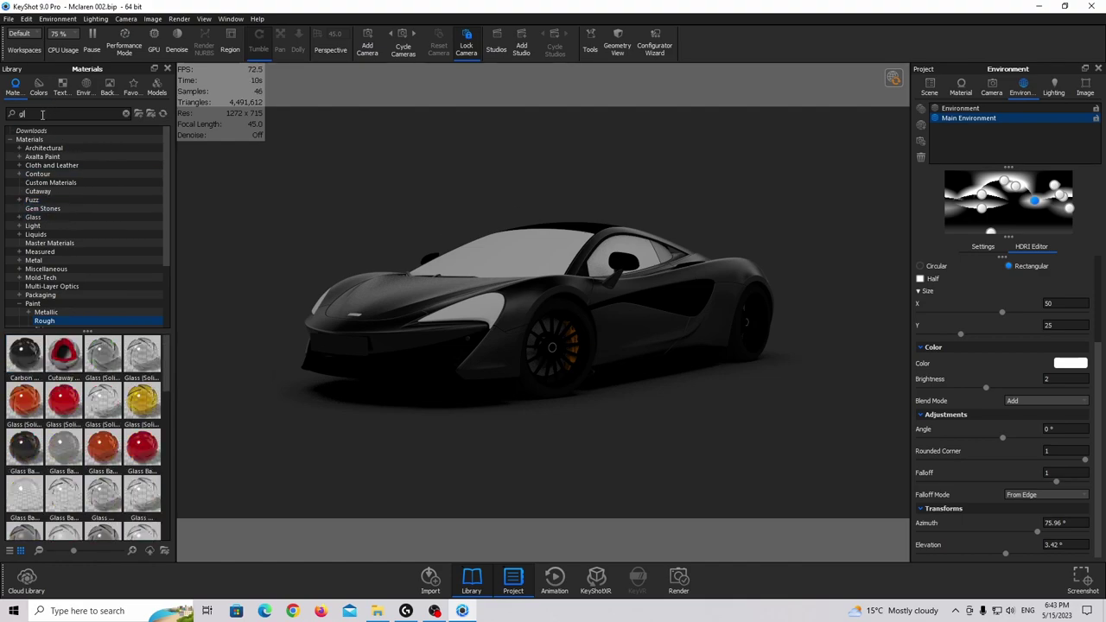
type("ass basic")
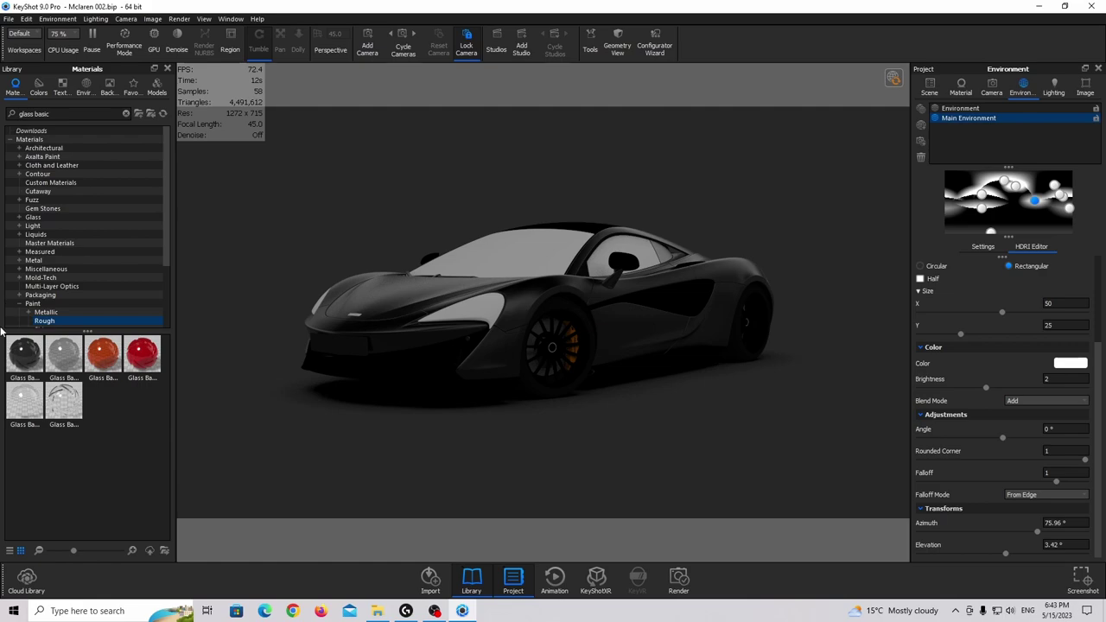
left_click_drag(24, 402, 476, 256)
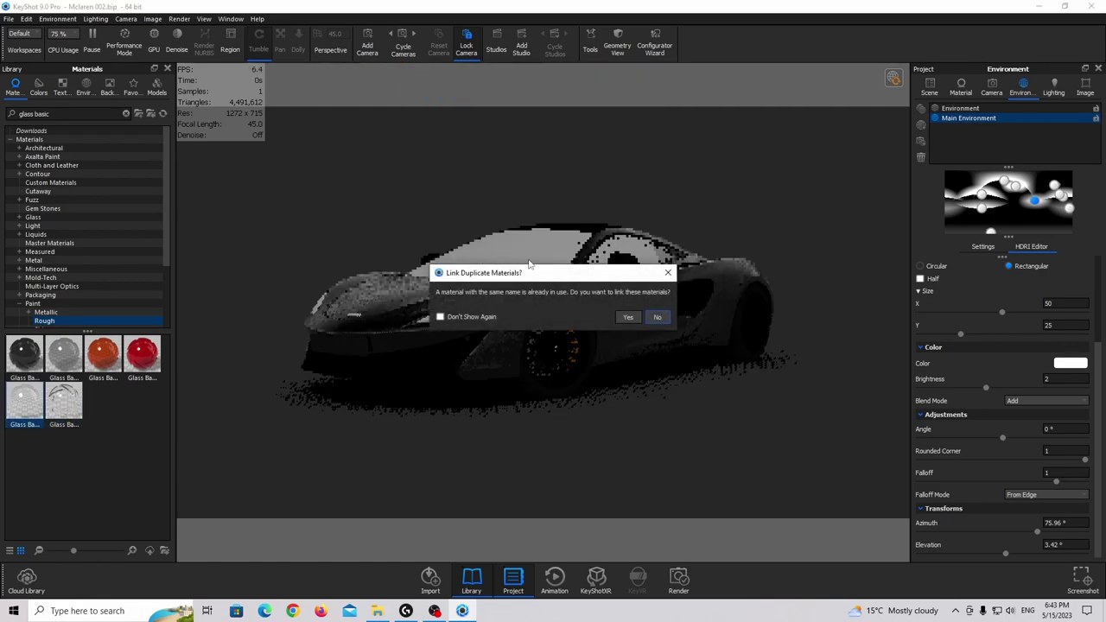
left_click(654, 318)
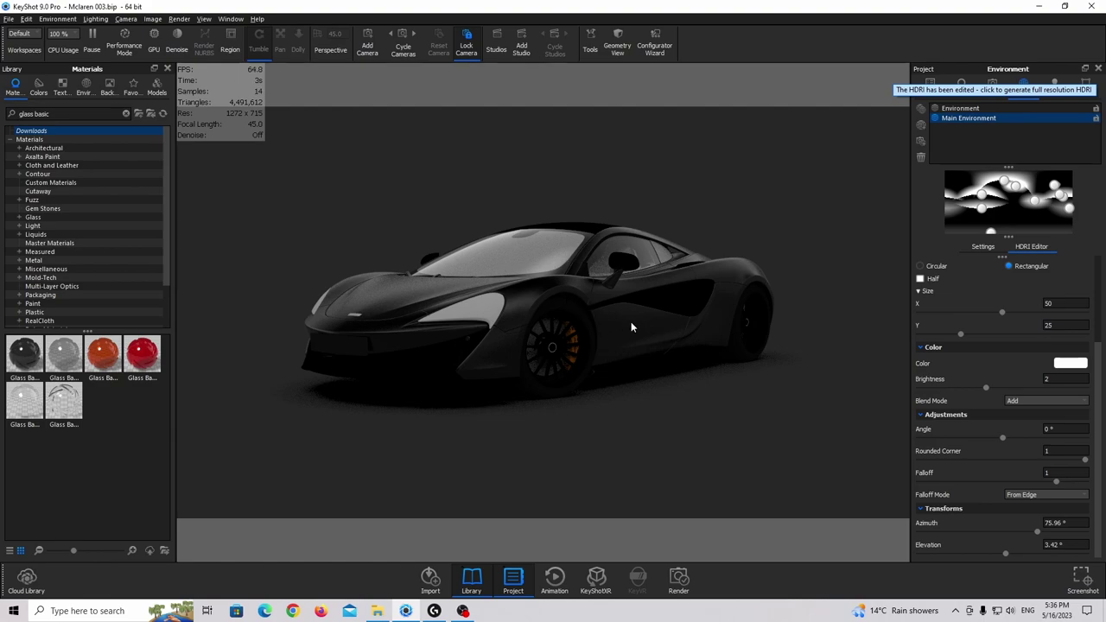
- Set the environment brightness to 2.5 and contrast to 1.5
left_click(981, 247)
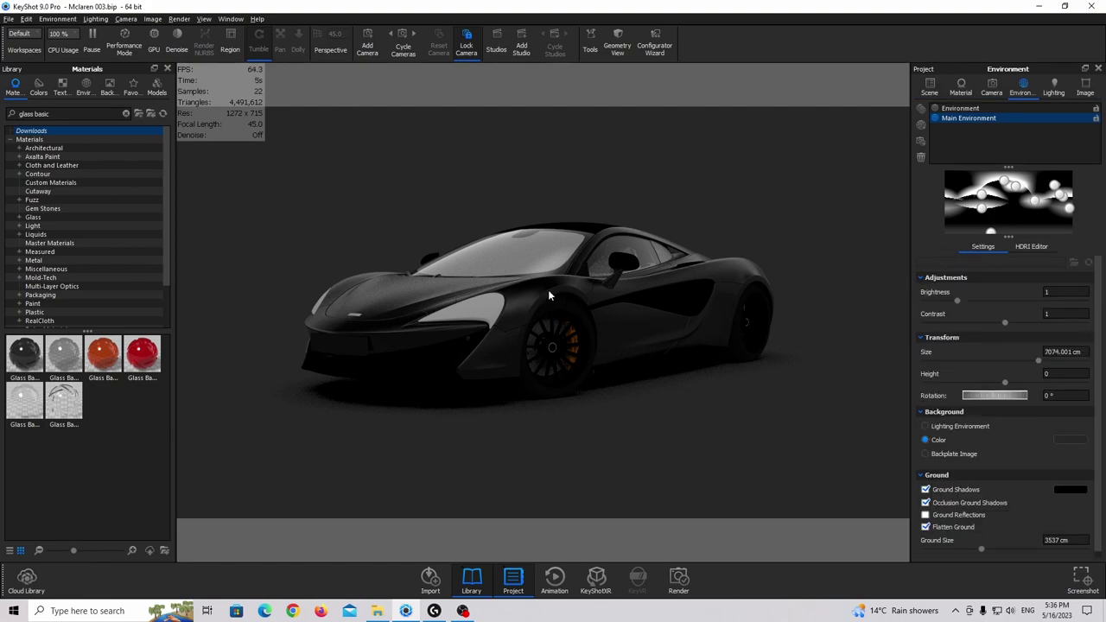
left_click(1062, 291)
type("3")
key("Return")
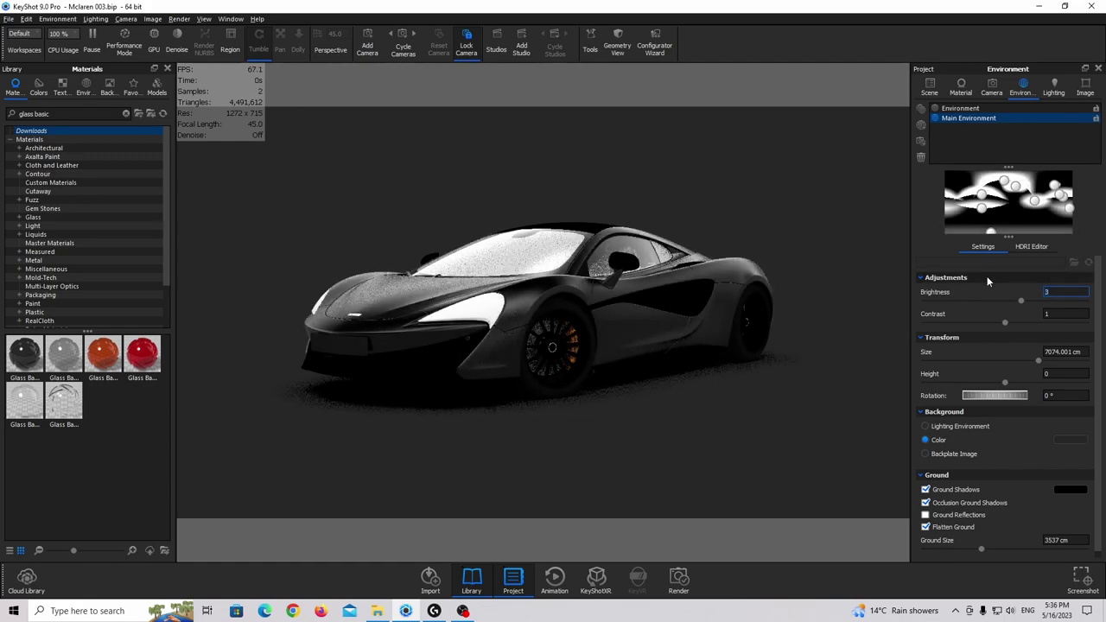
type("2.5")
key("Tab")
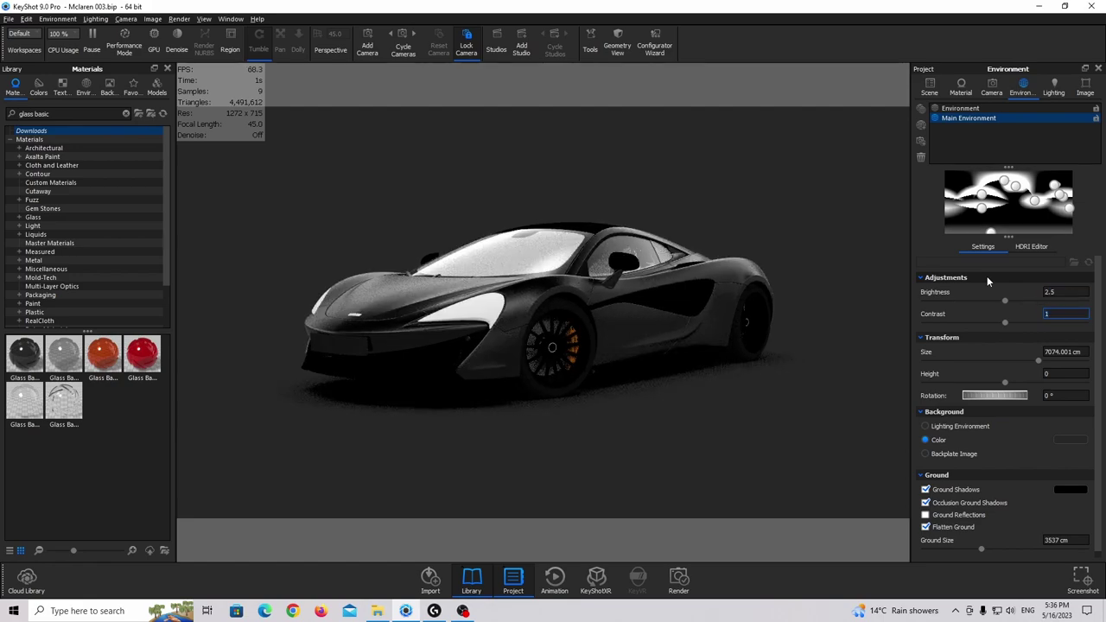
type("1.5")
key("Return")
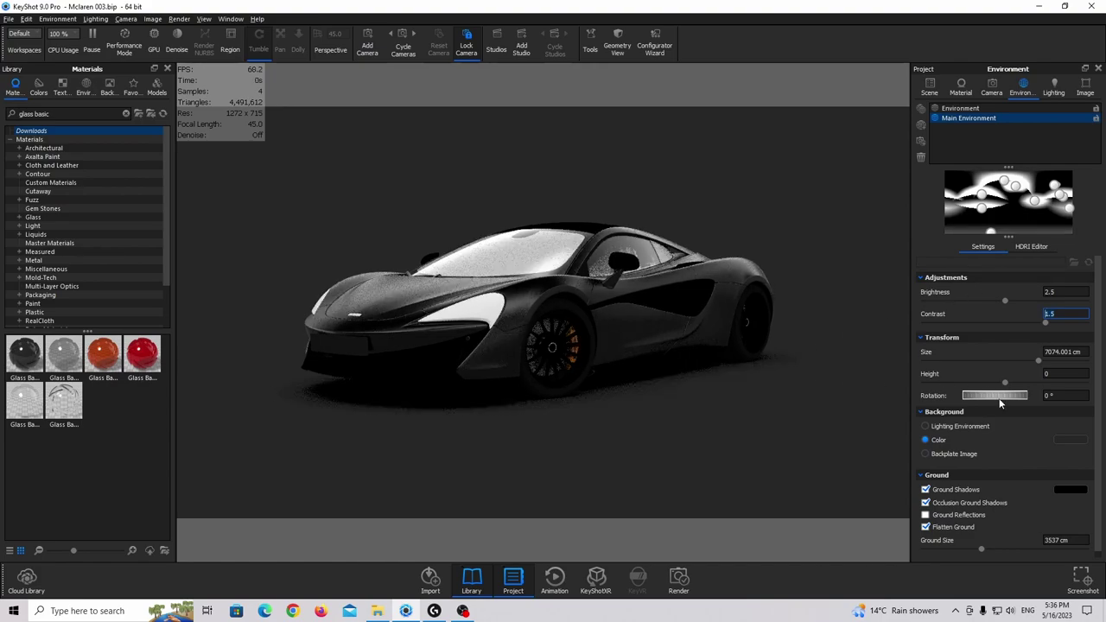
- Rotate the environment to 29°
mouse_move(1002, 398)
left_mouse_down()
mouse_move(987, 398)
mouse_move(1005, 395)
left_mouse_up()
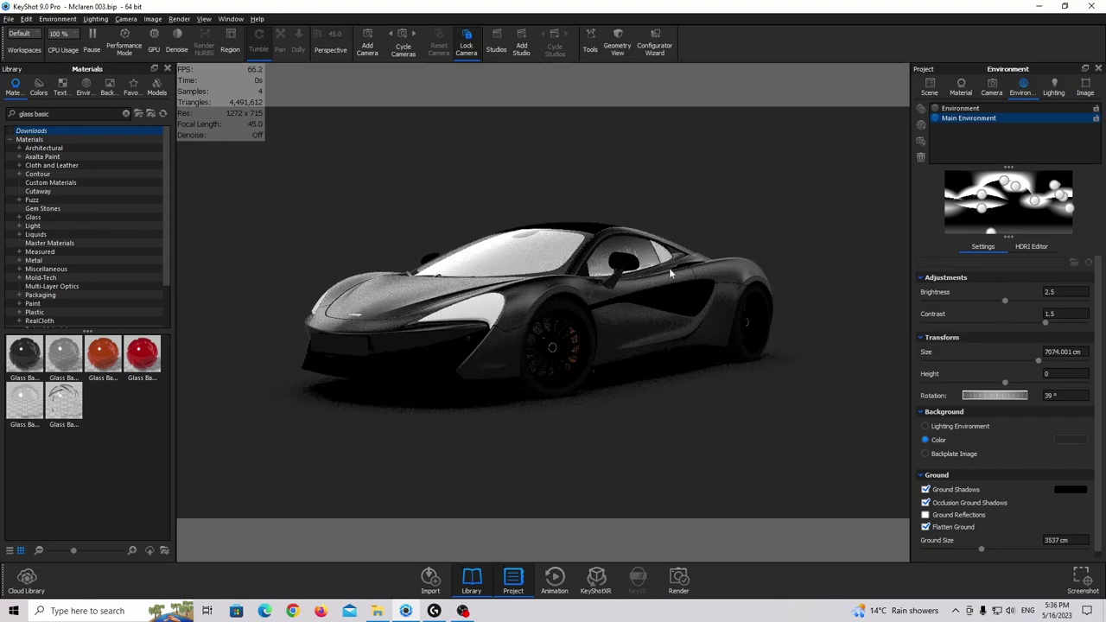
left_click(1084, 395)
type("20")
key("Return")
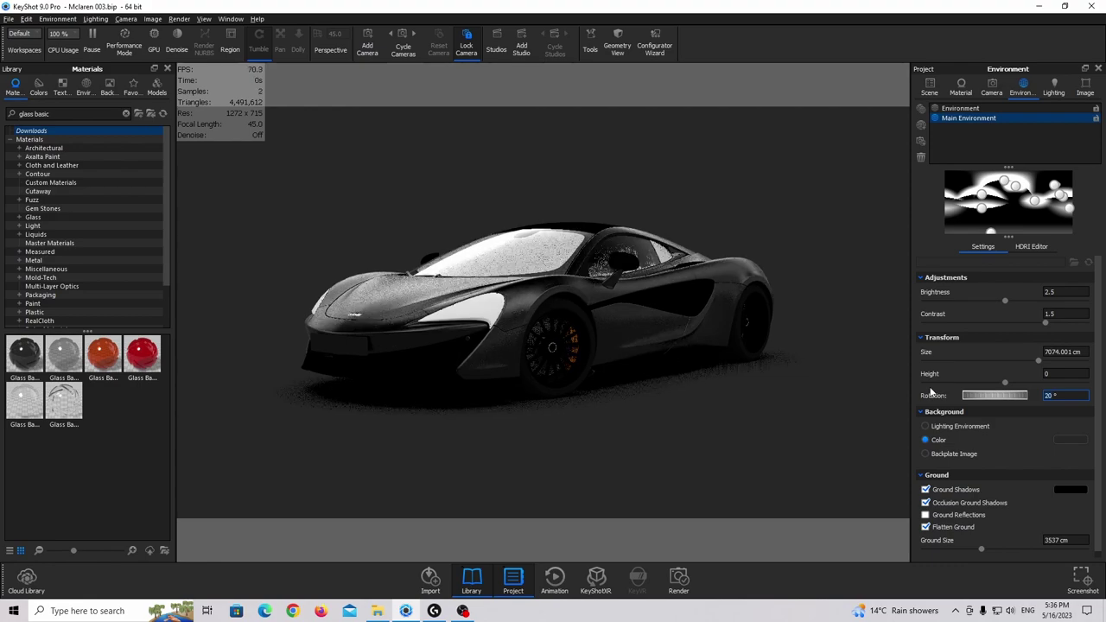
type("29")
key("BackSpace")
type("9")
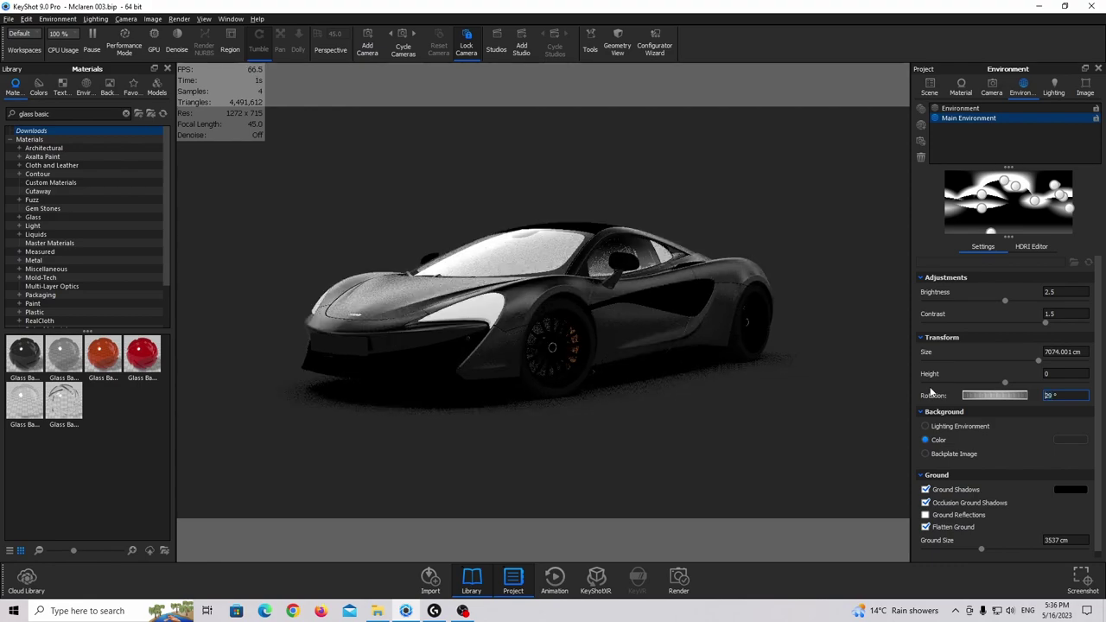